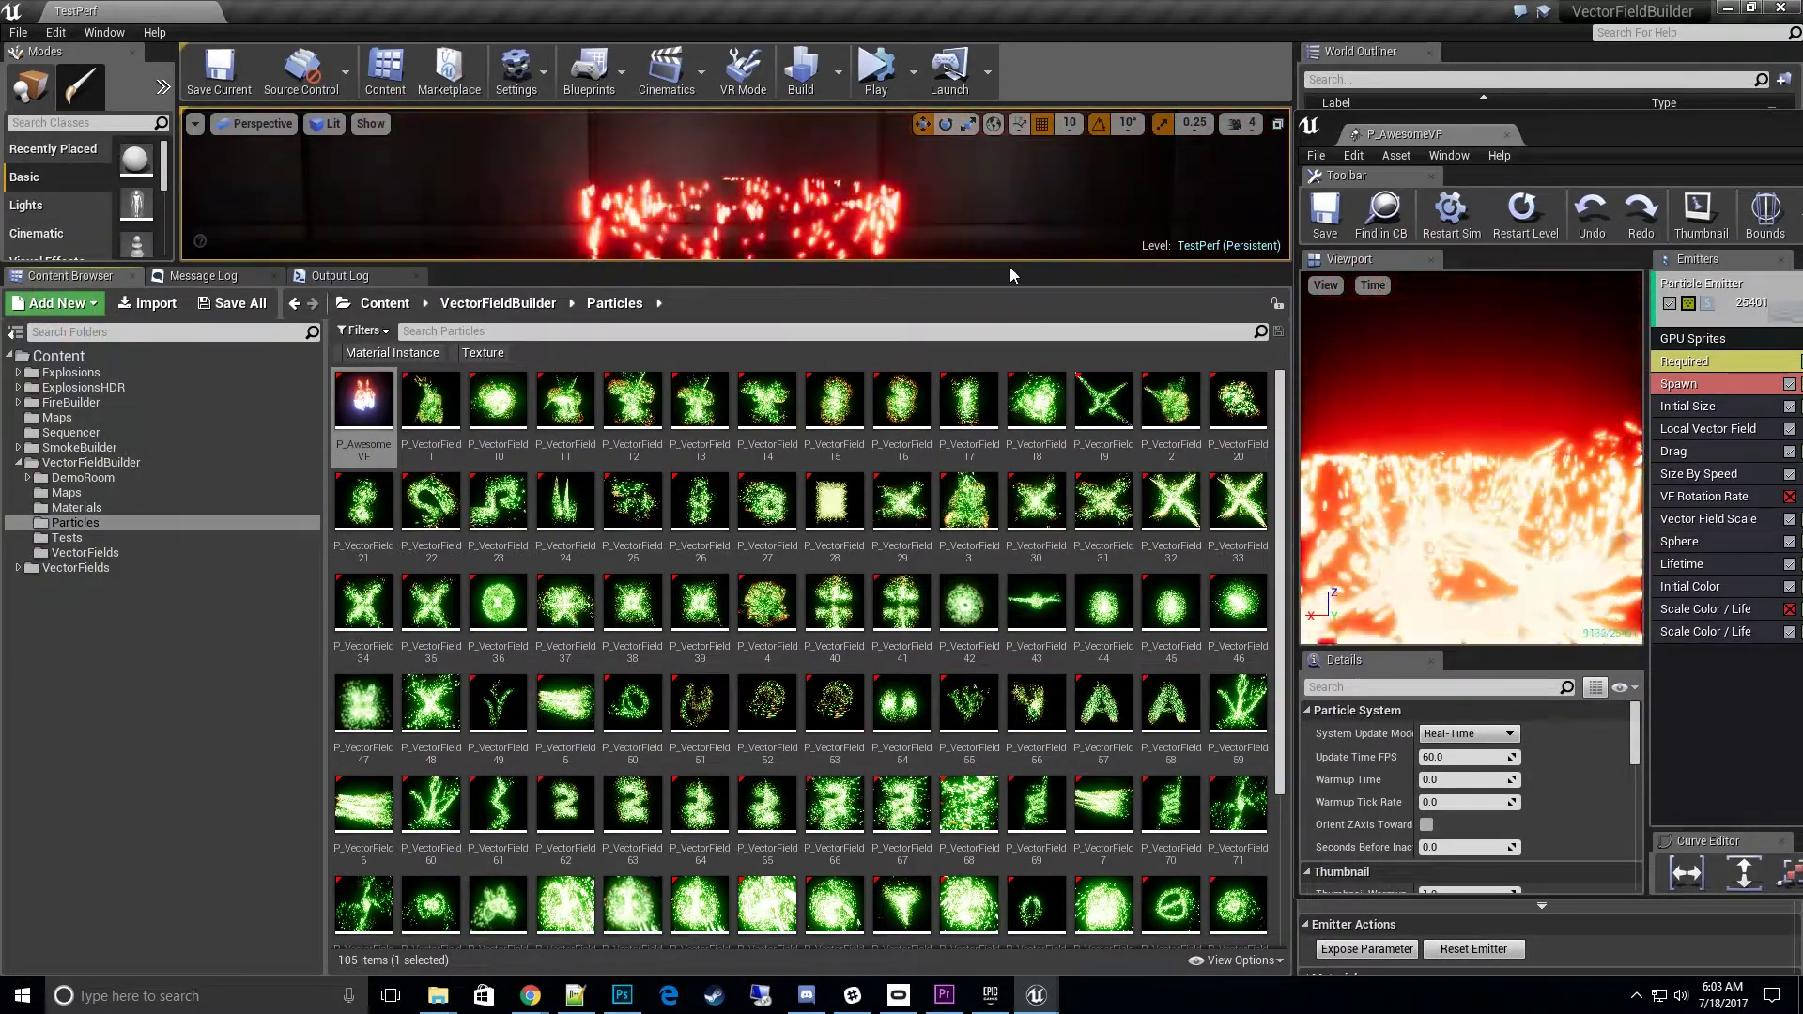
Resize the splitter to browse the Particles grid, then settle on an enlarged level viewport.
left_click_drag(1013, 264, 921, 637)
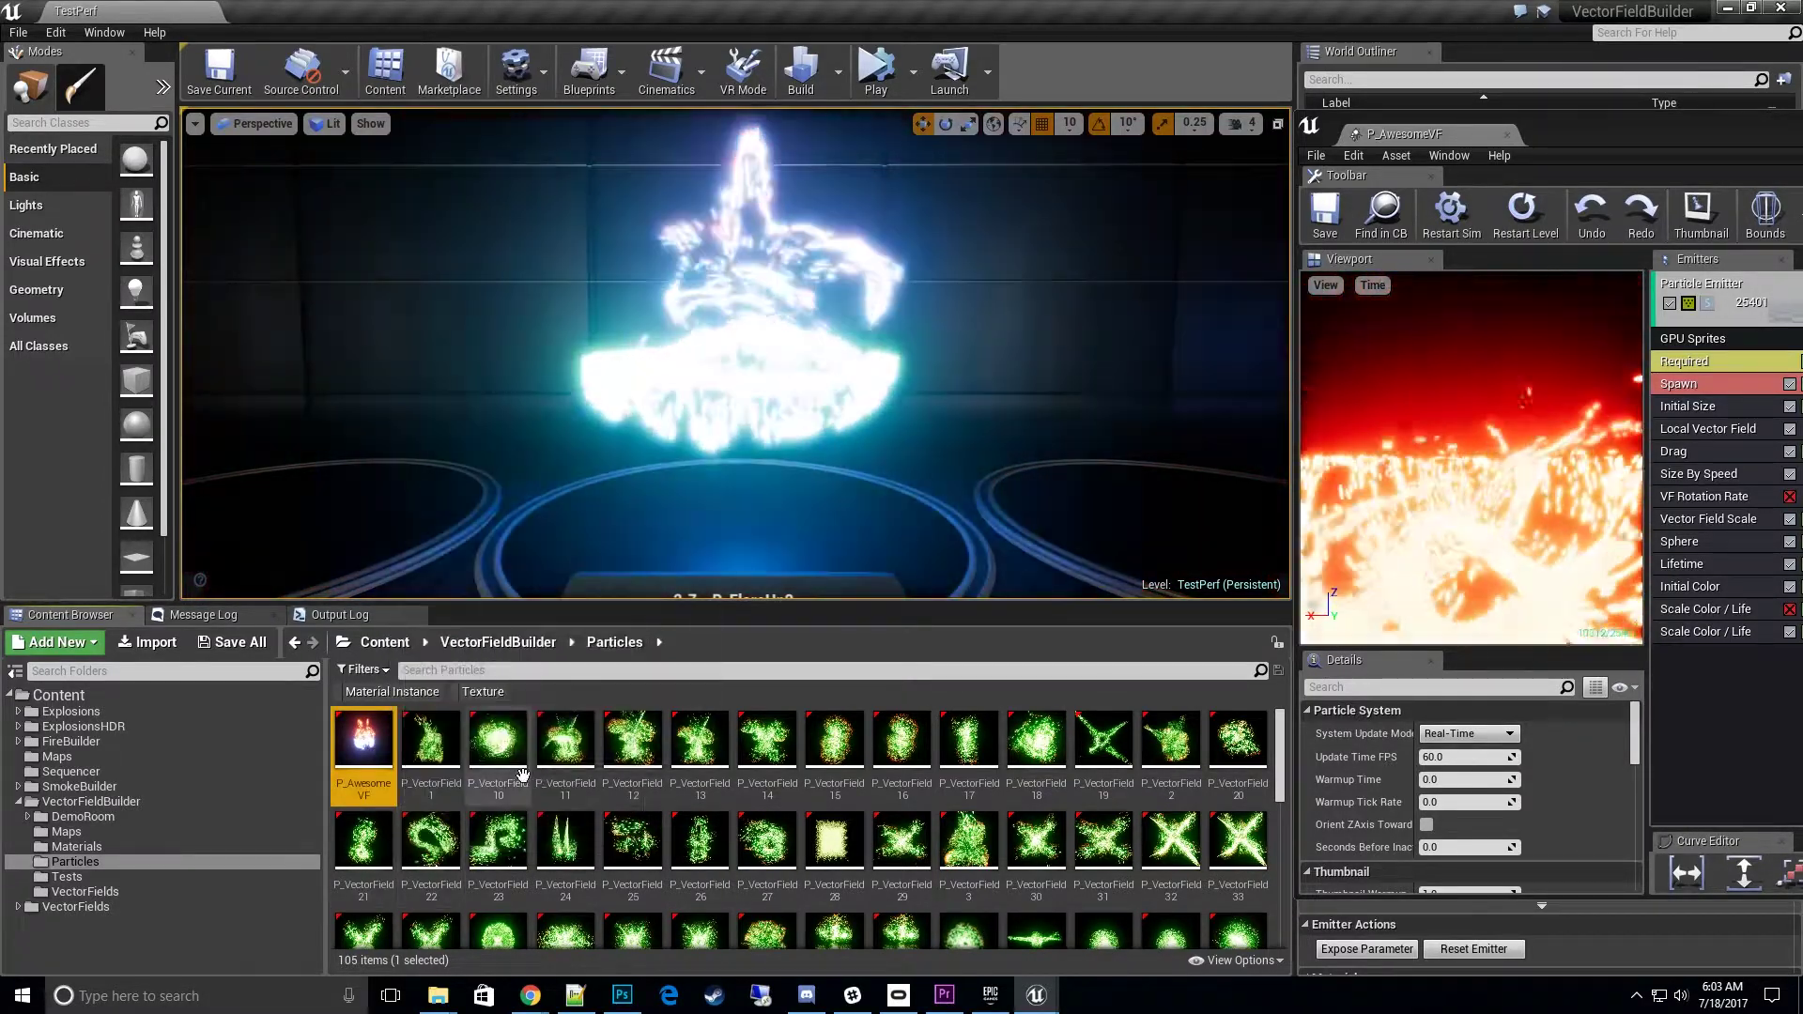
left_click_drag(914, 603, 920, 225)
scroll(853, 462, "down", 1)
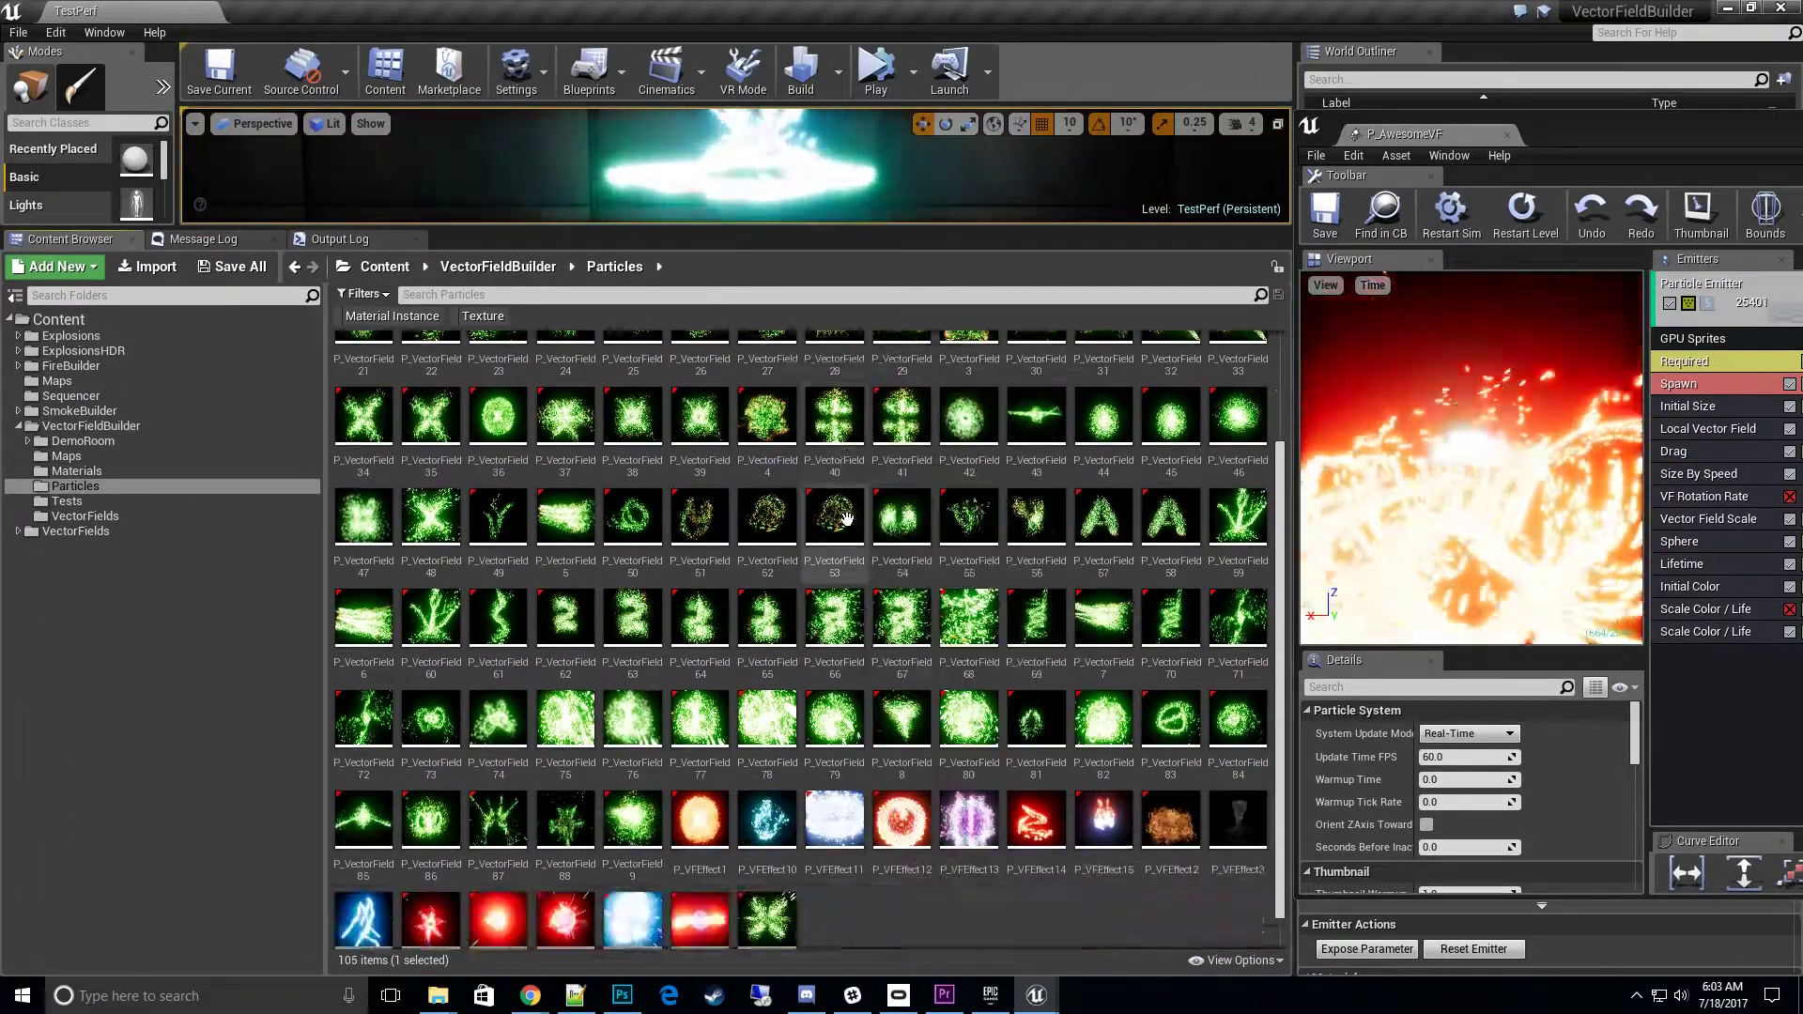
scroll(655, 532, "down", 2)
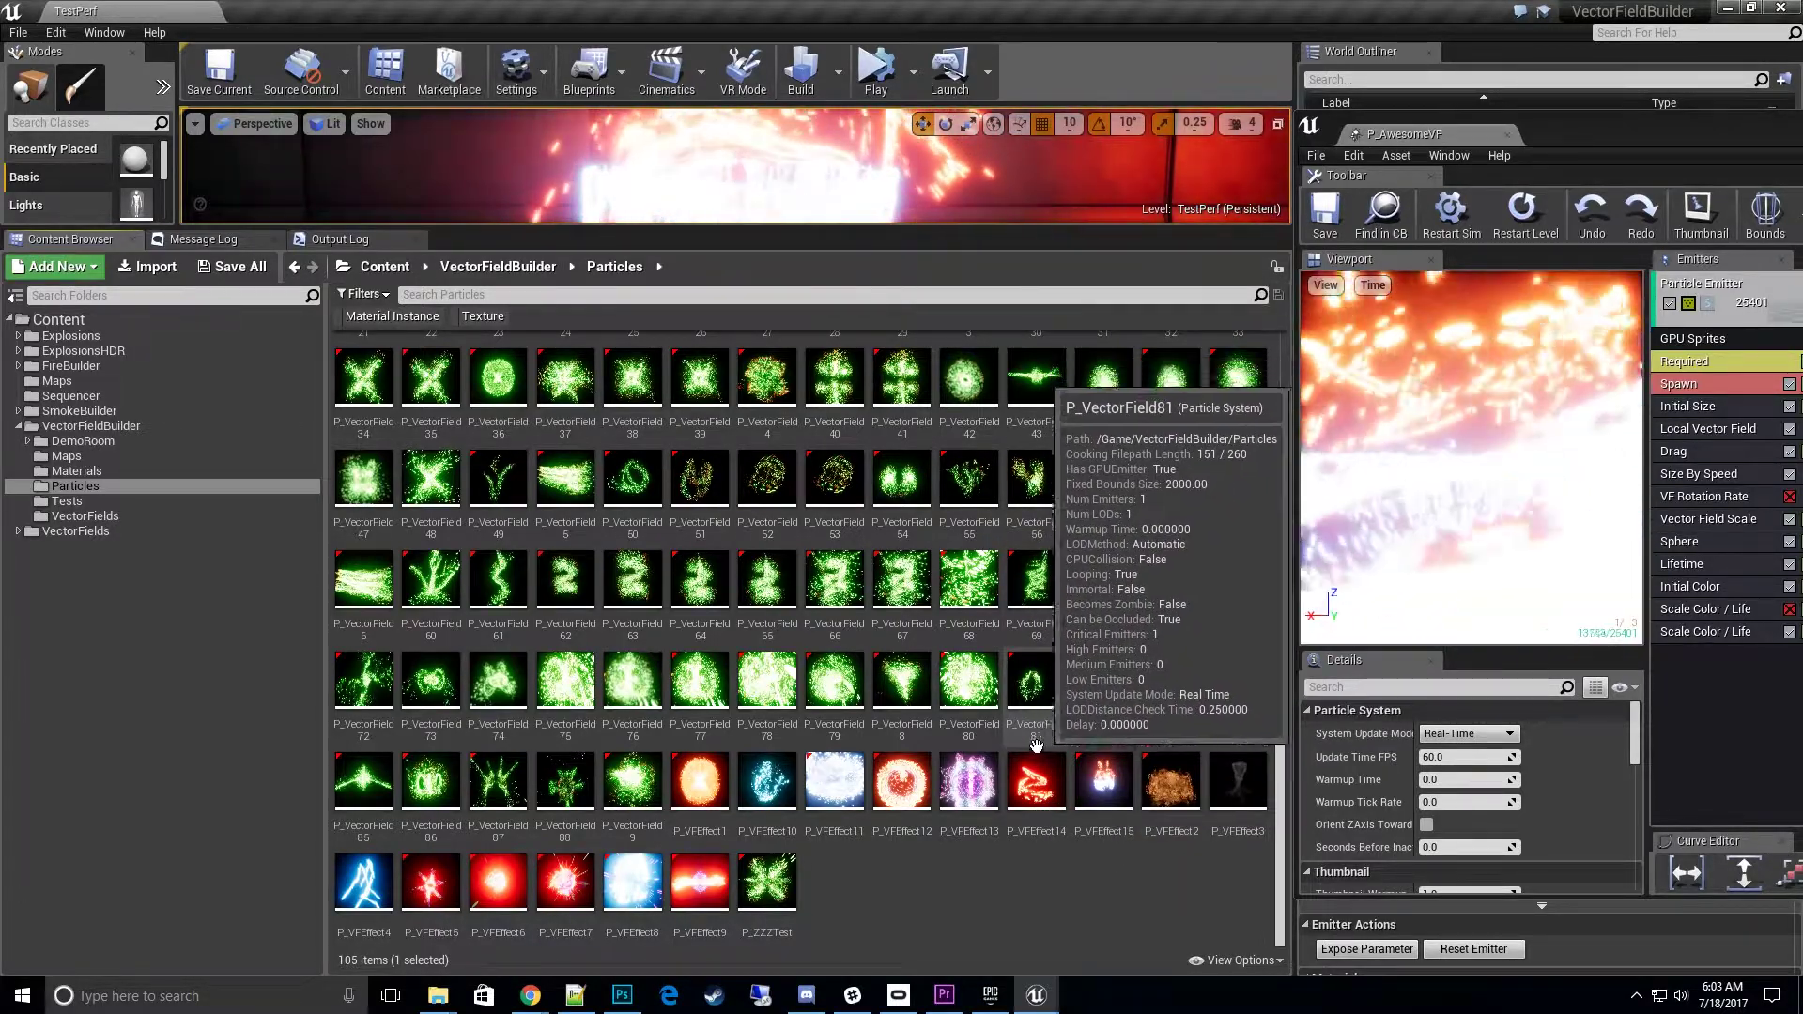
scroll(906, 404, "up", 3)
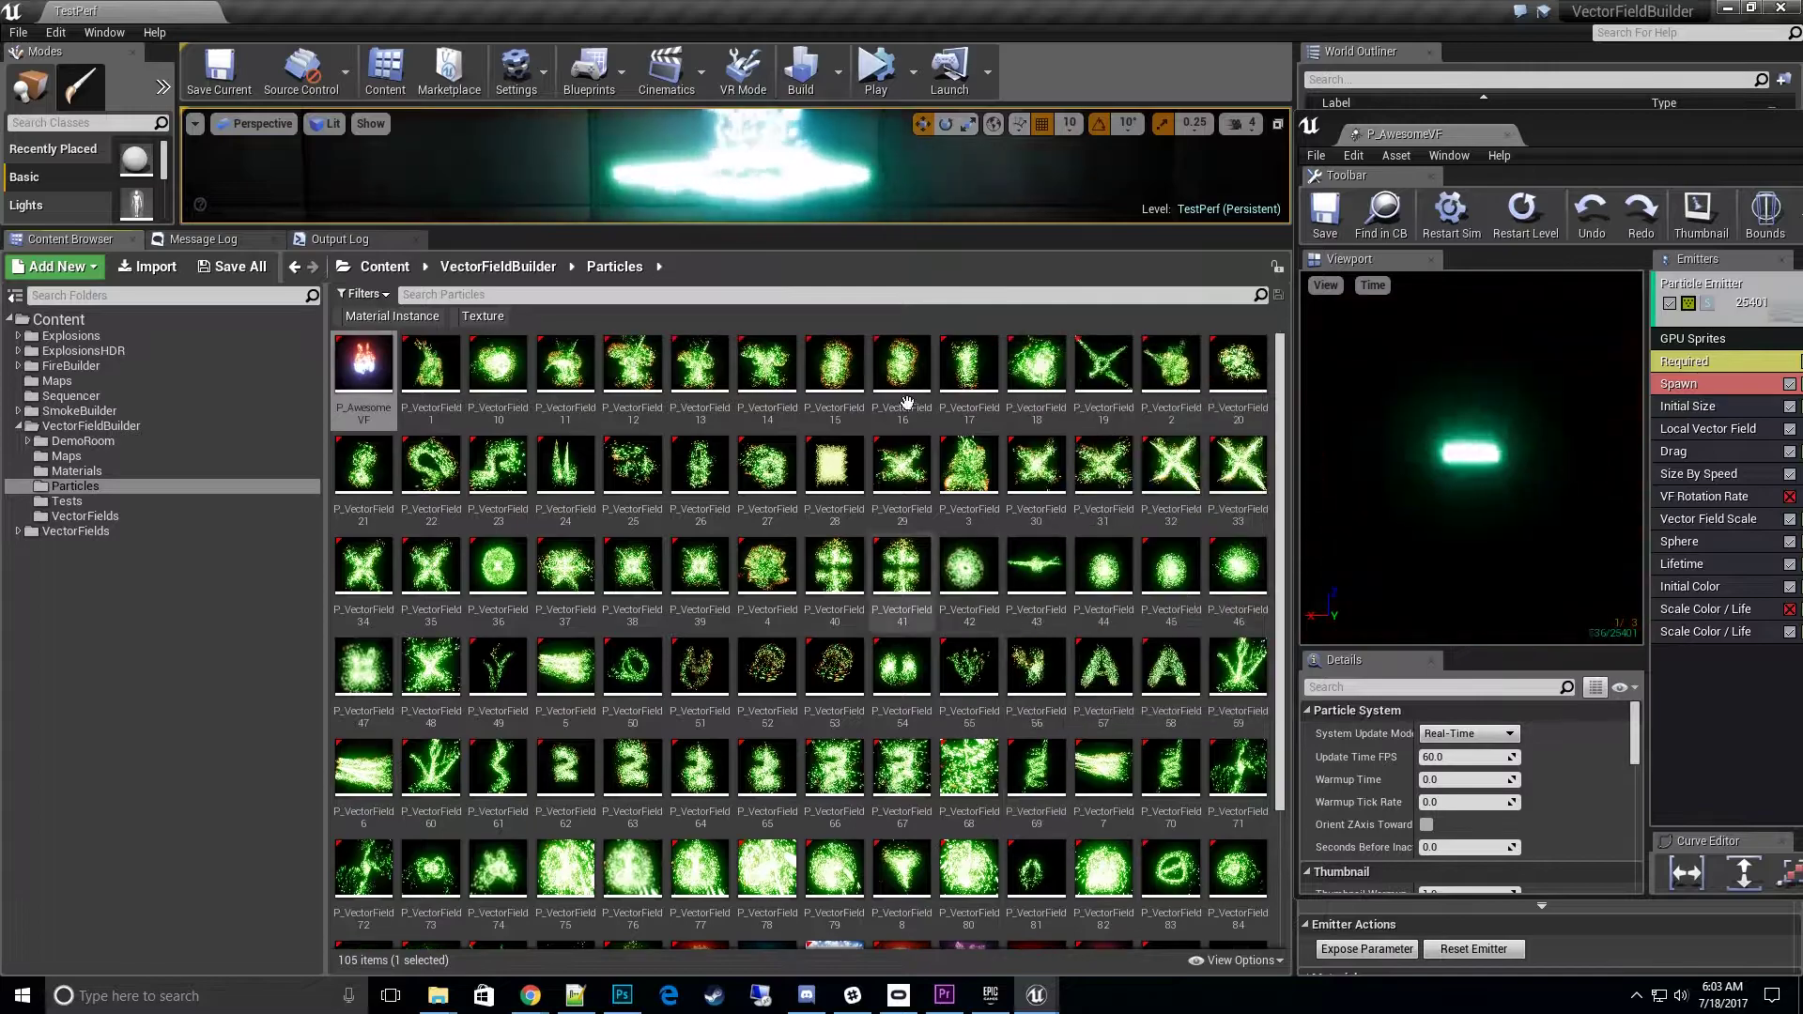
left_click_drag(856, 227, 856, 631)
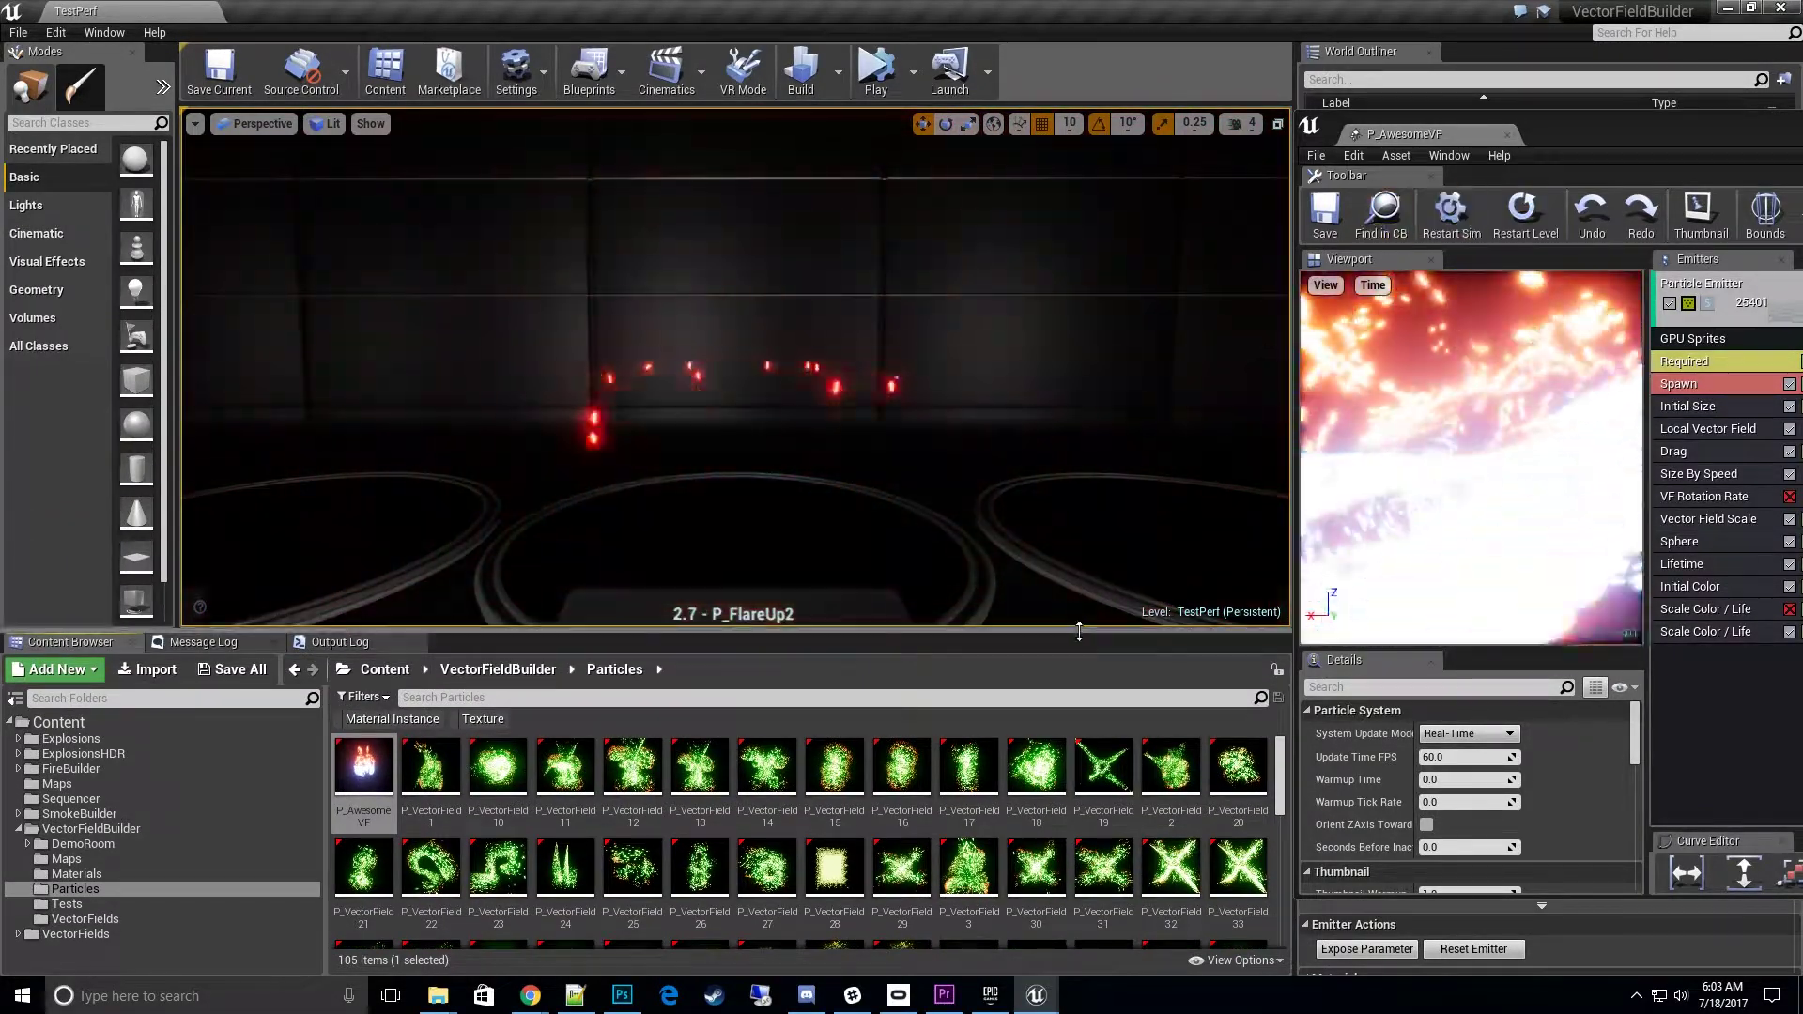
left_click_drag(1083, 629, 1083, 586)
Select the Local Vector Field module and locate its current field, VF_Type78, in the assets.
left_click(1732, 424)
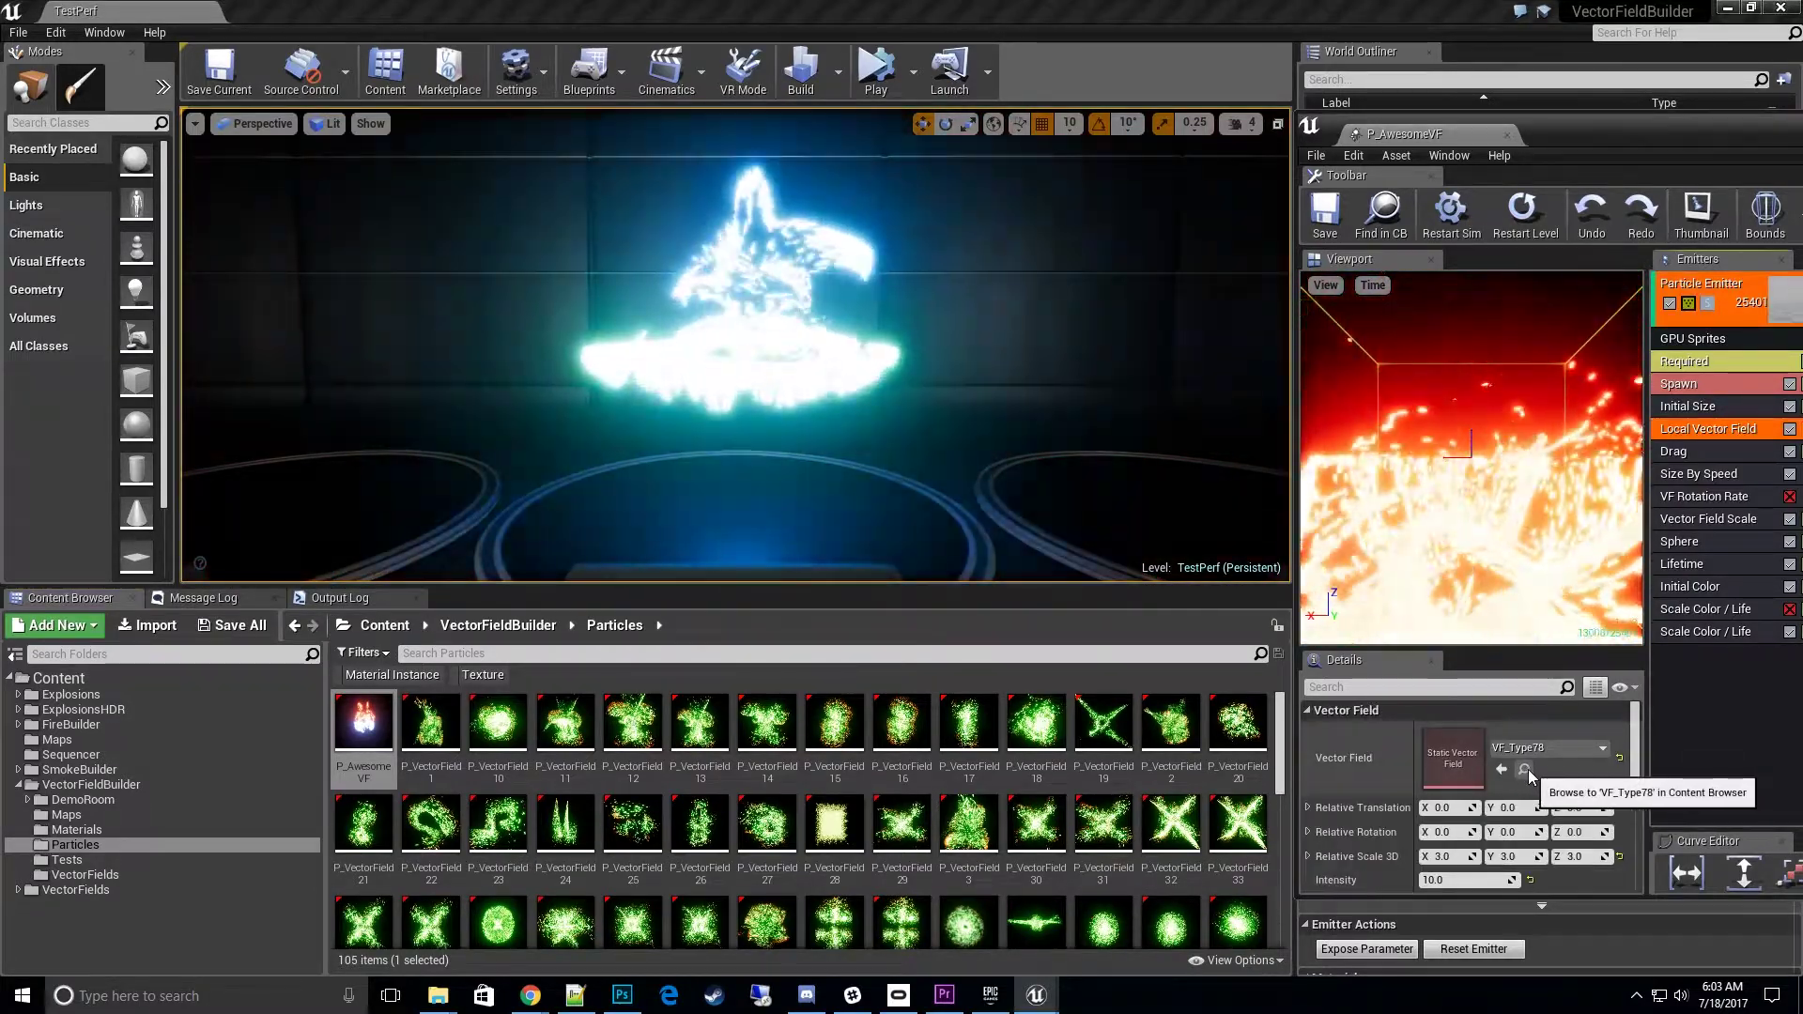
left_click(1525, 769)
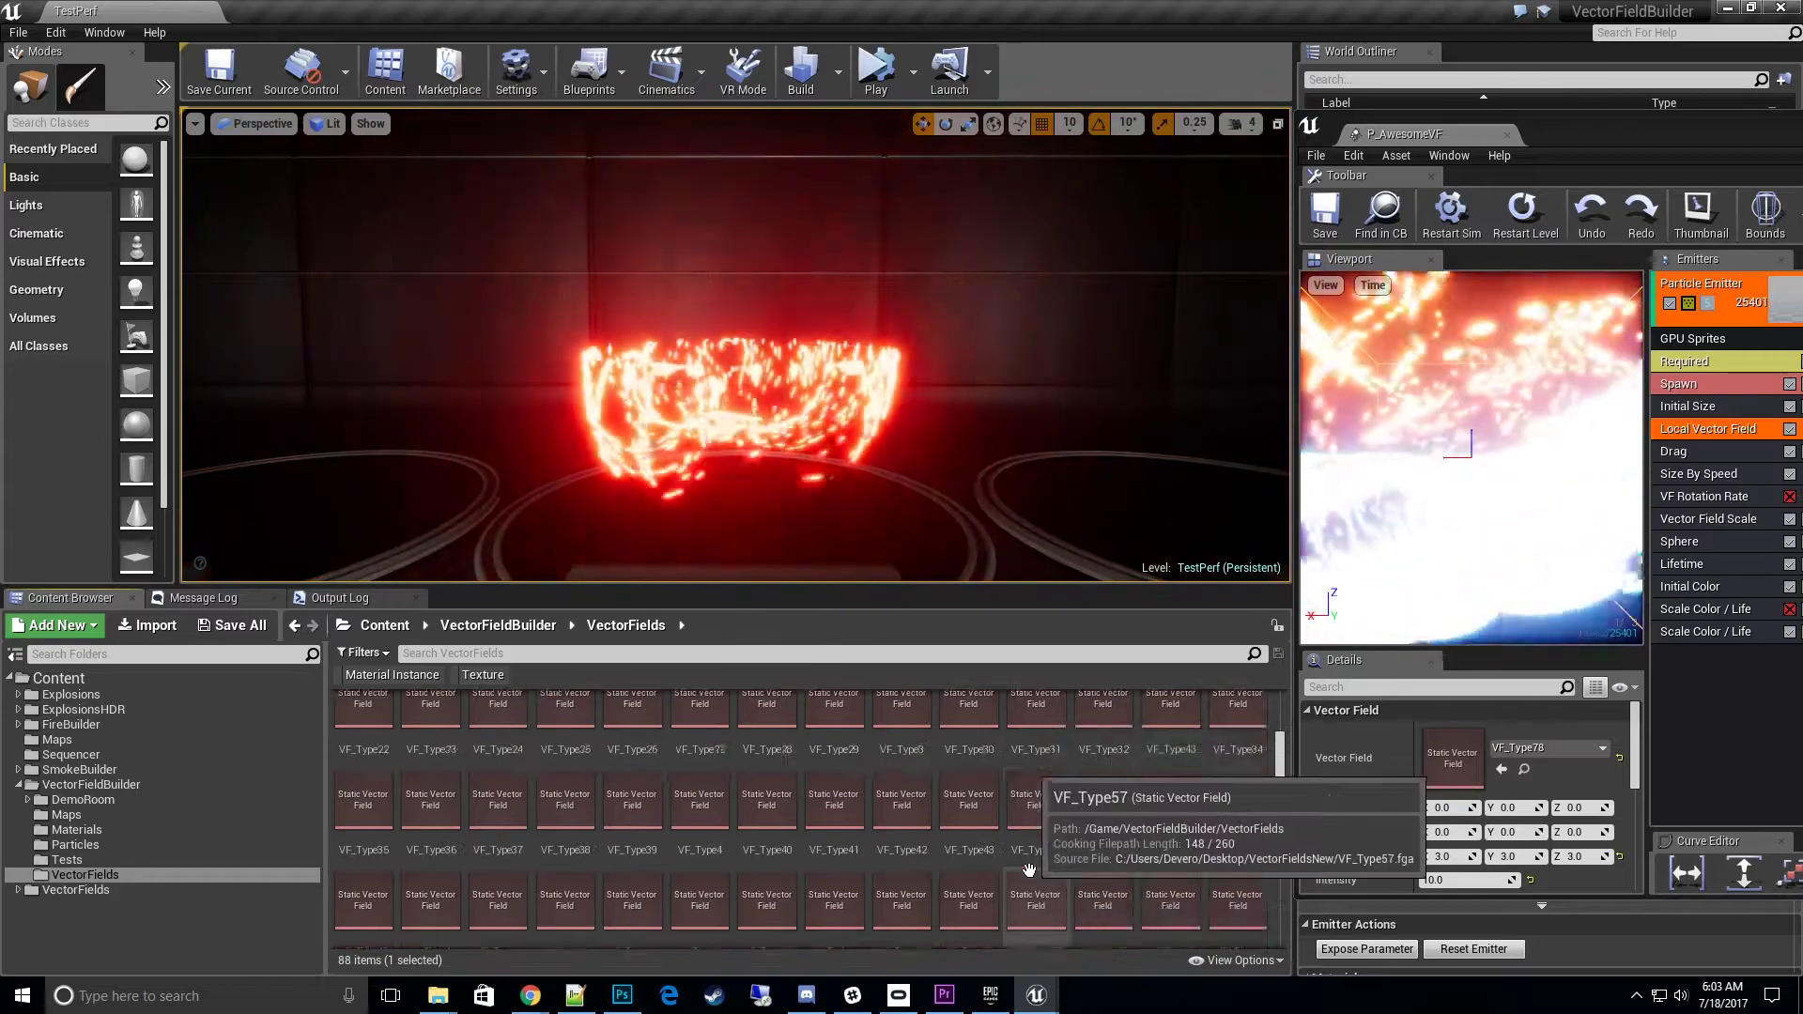
scroll(905, 798, "up", 3)
Expand the asset grid to scan the vector field rows, then enlarge the level viewport again.
left_click_drag(905, 587, 922, 348)
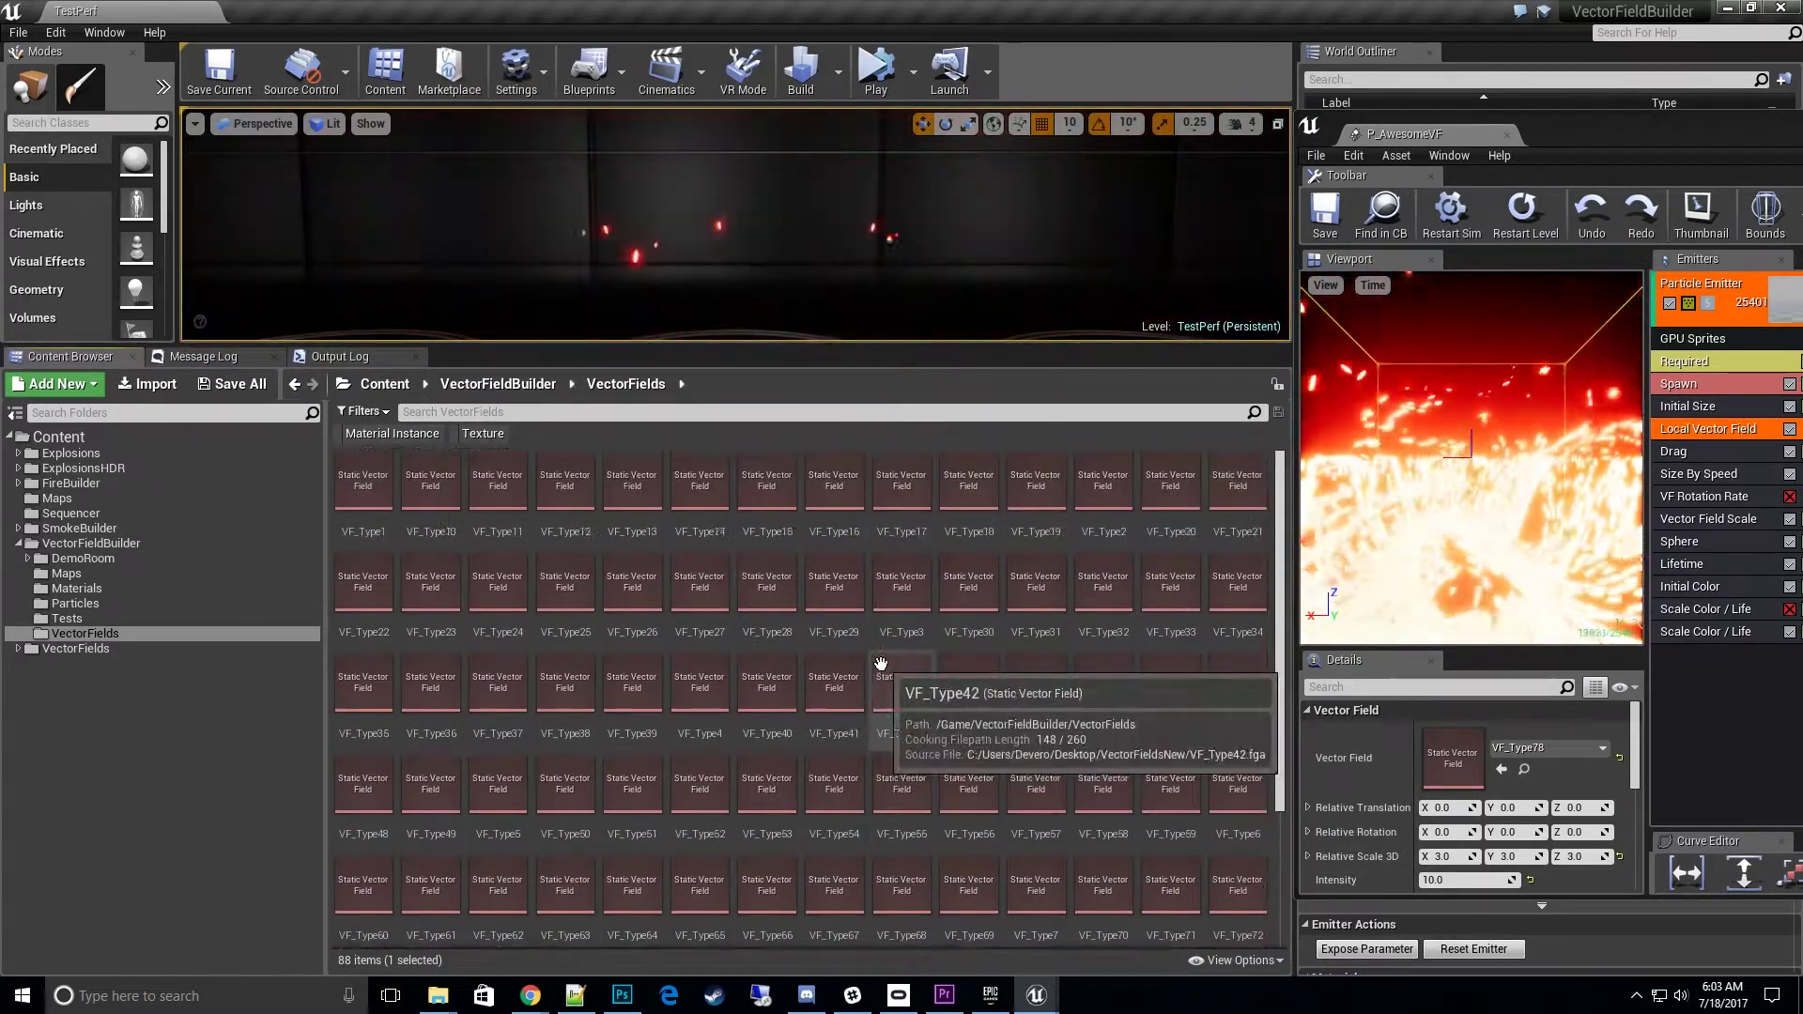
scroll(882, 692, "down", 1)
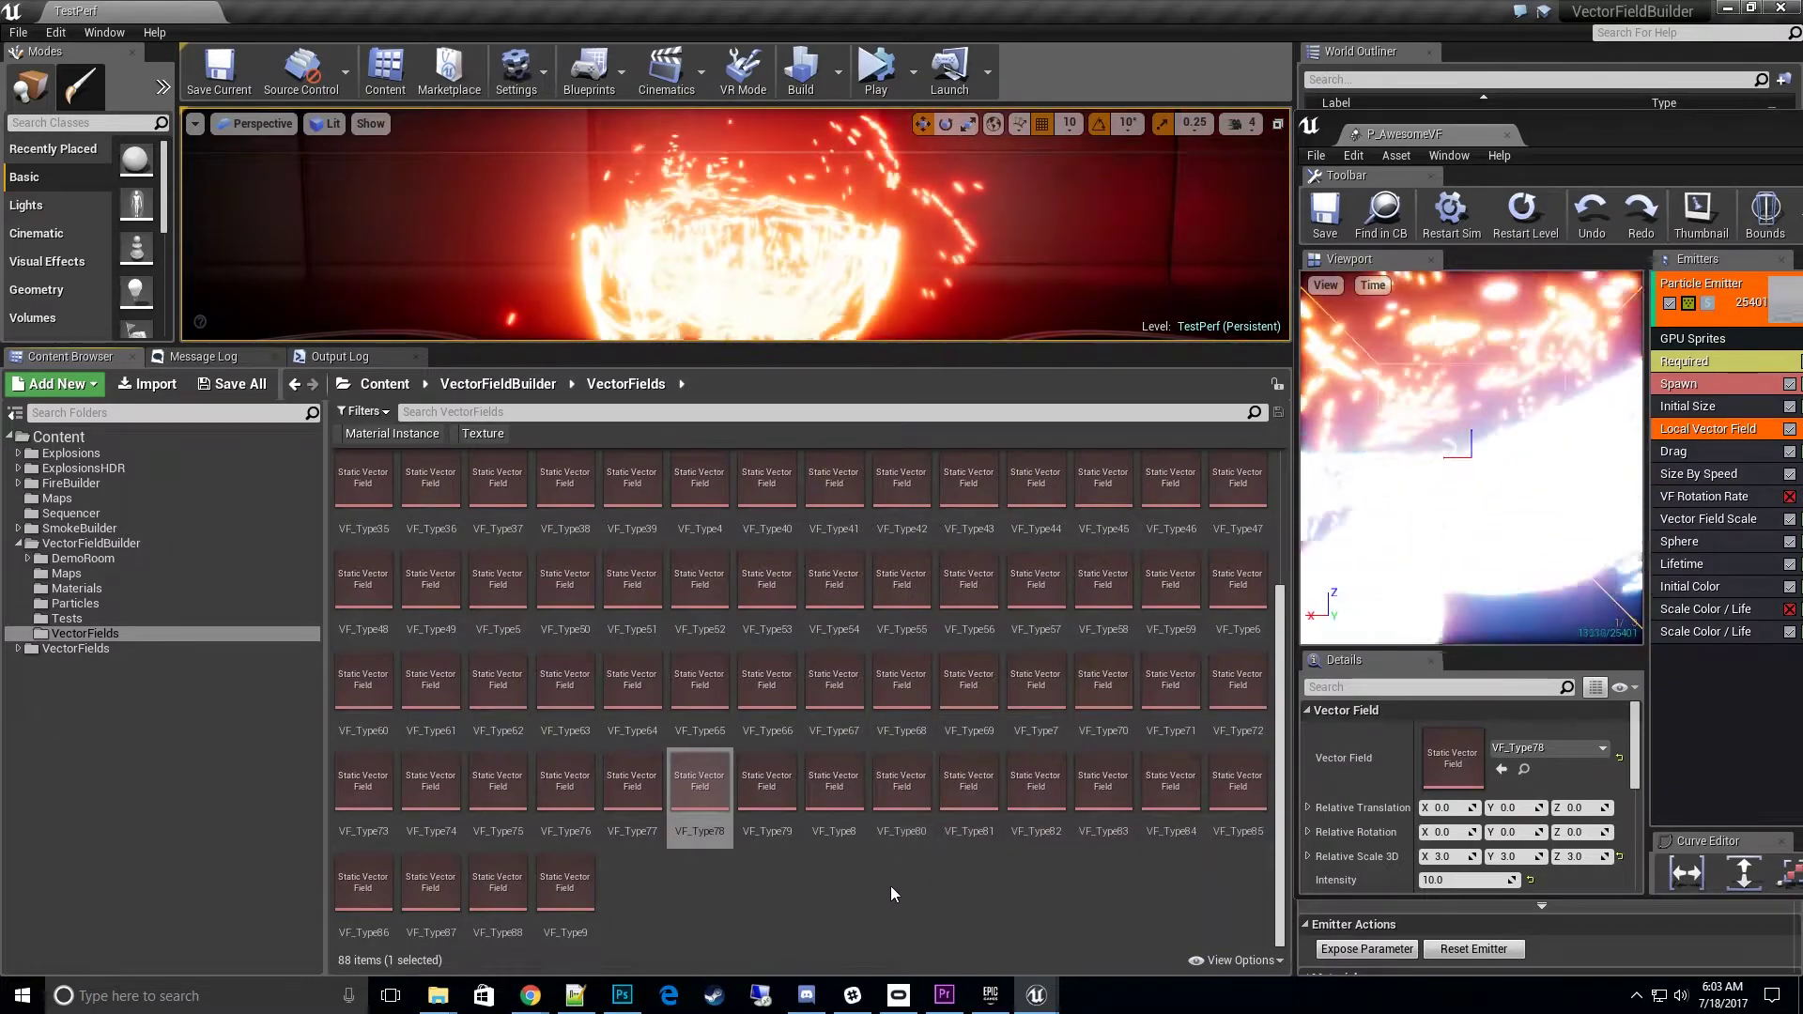
scroll(864, 886, "up", 1)
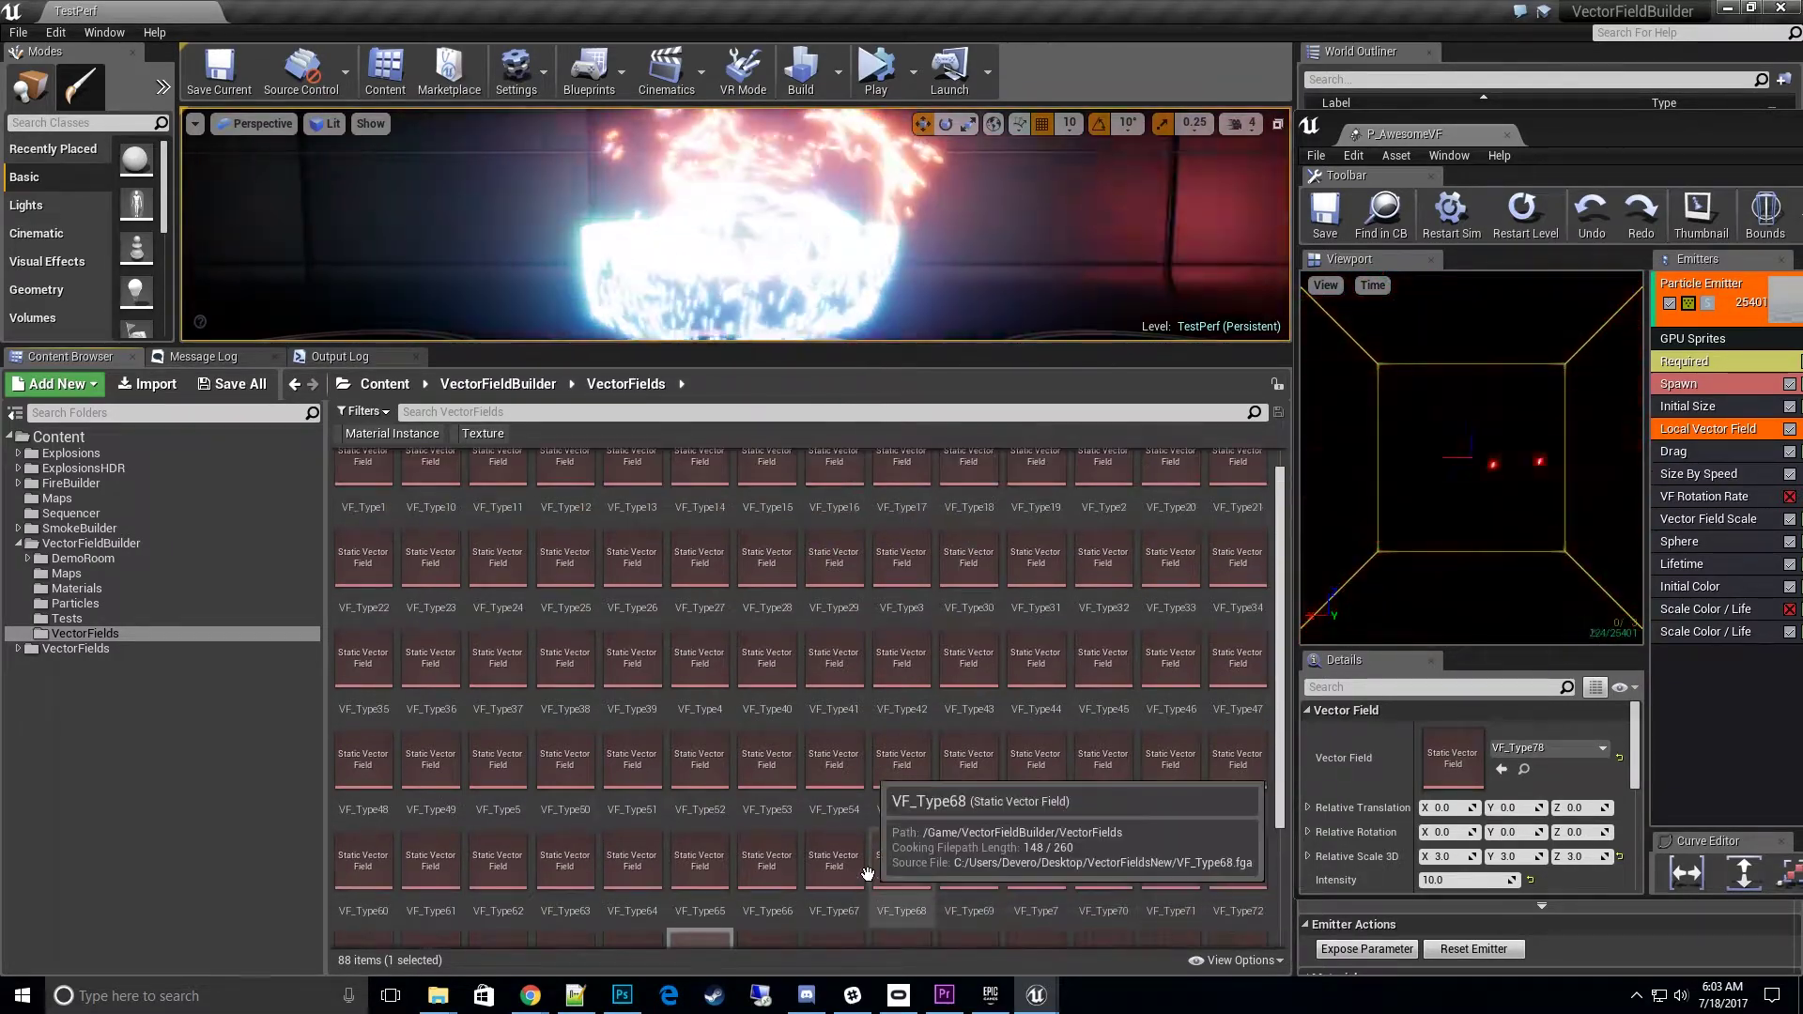
scroll(947, 747, "down", 1)
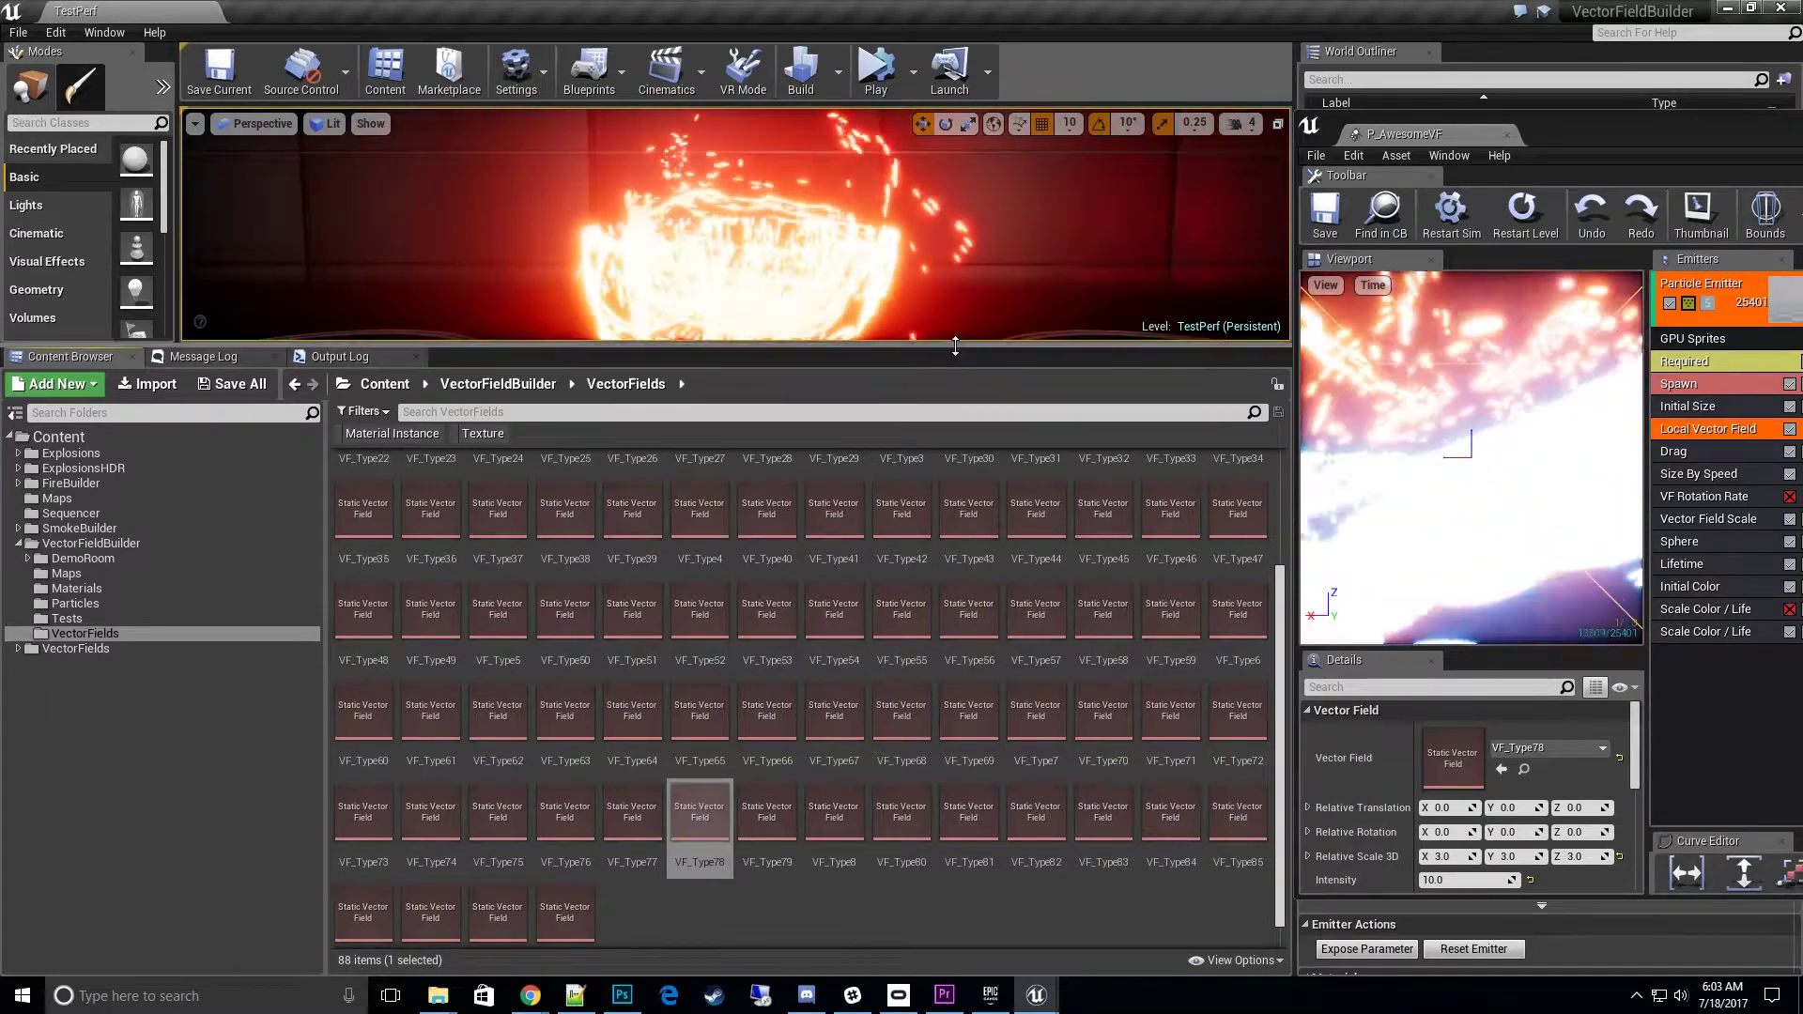
left_click_drag(950, 349, 912, 693)
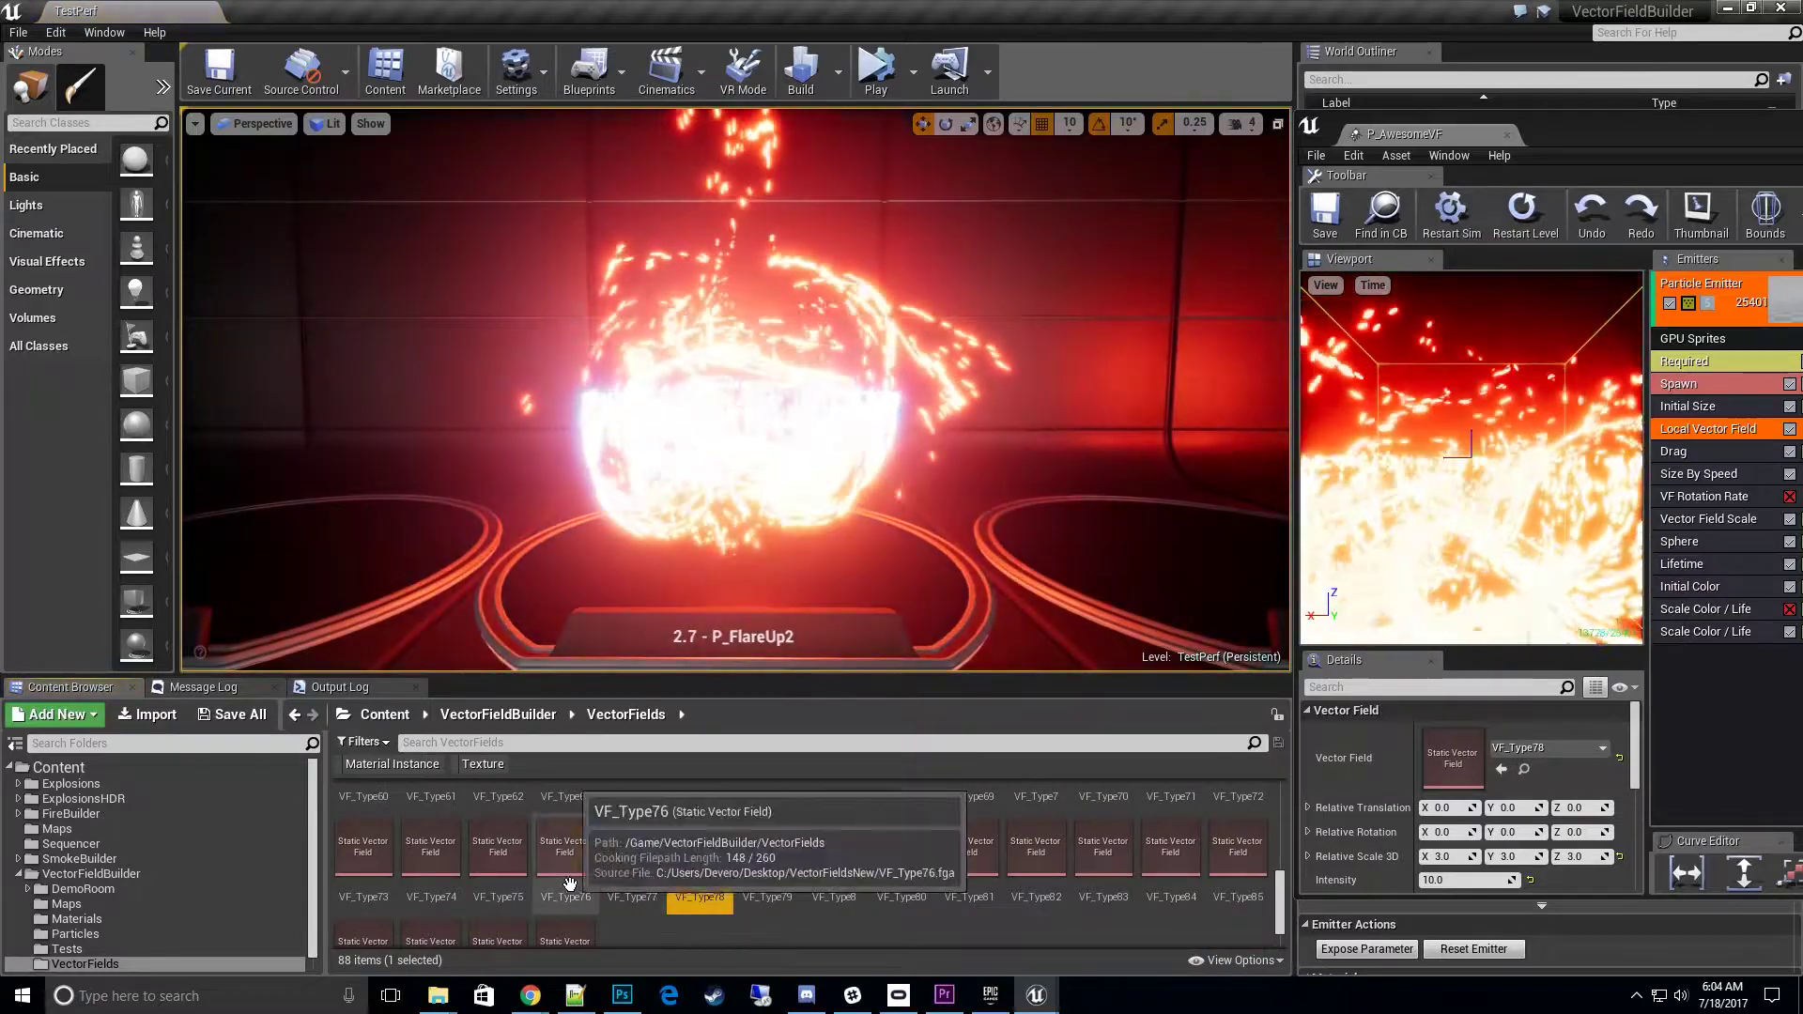
Apply VF_Type76, VF_Type75 and VF_Type74 to the Local Vector Field in turn.
left_click(565, 847)
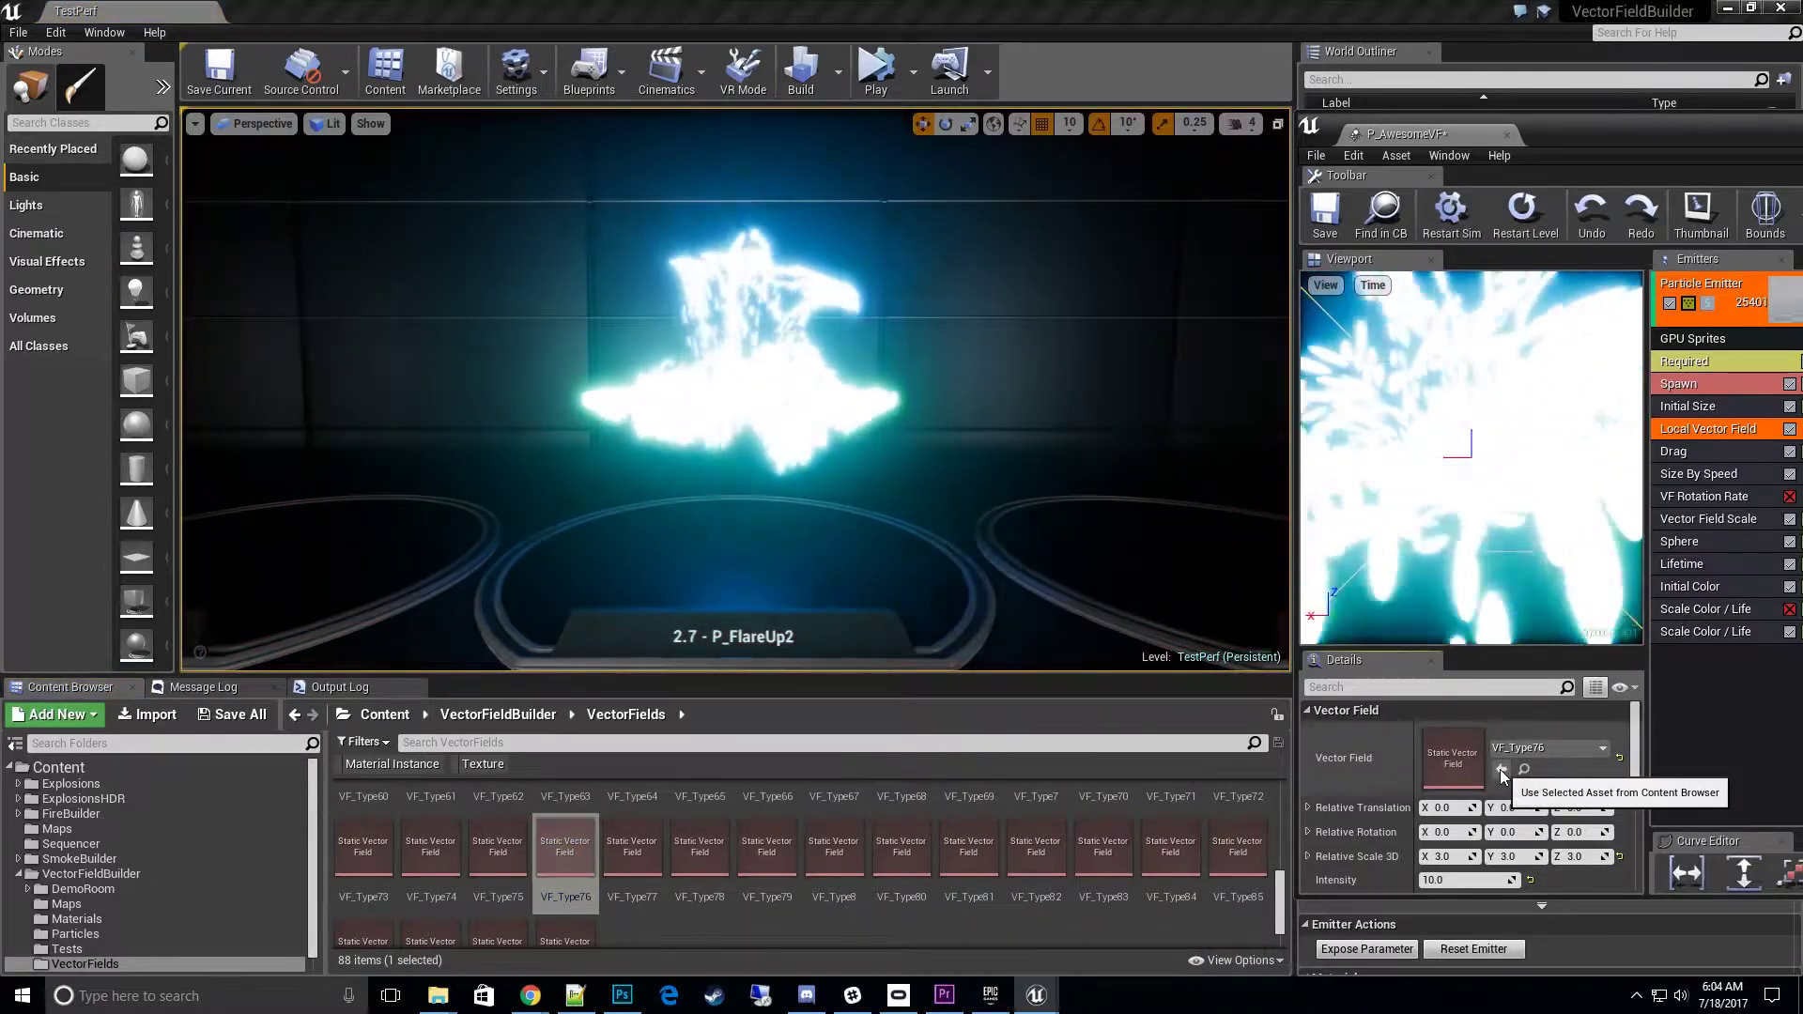
left_click(1501, 769)
scroll(923, 564, "down", 5)
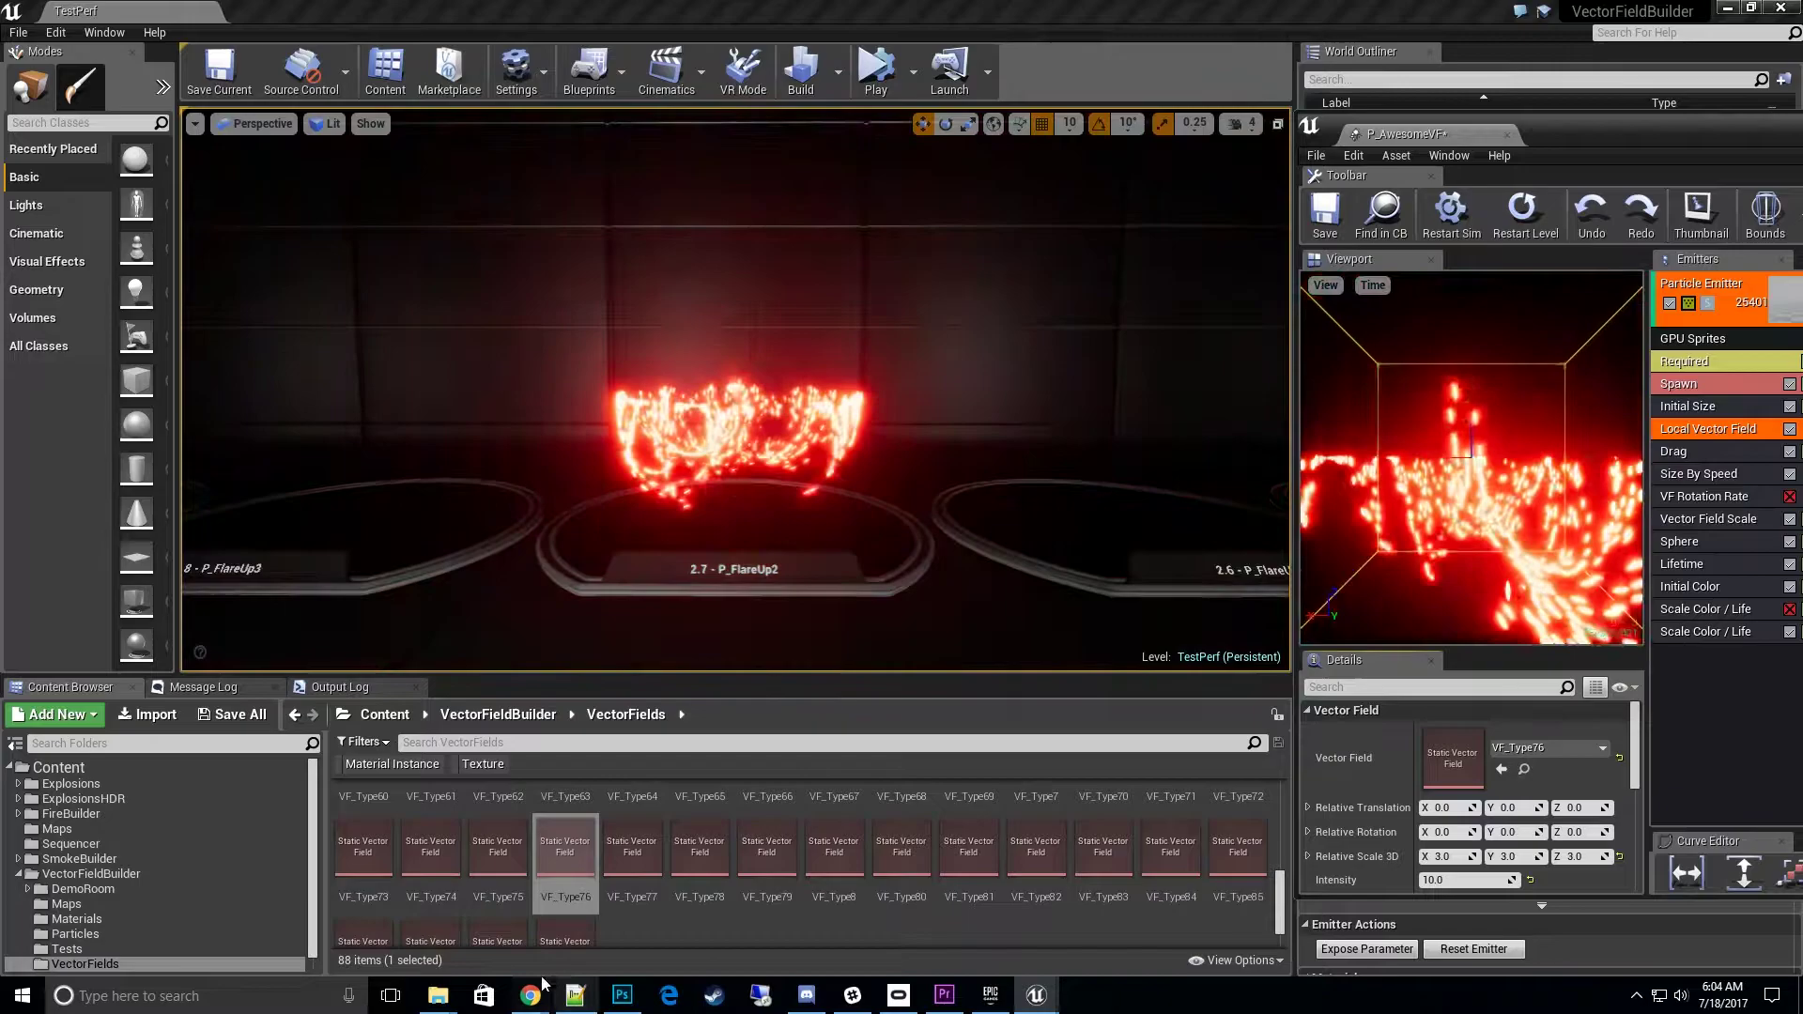
left_click(431, 845)
left_click(497, 845)
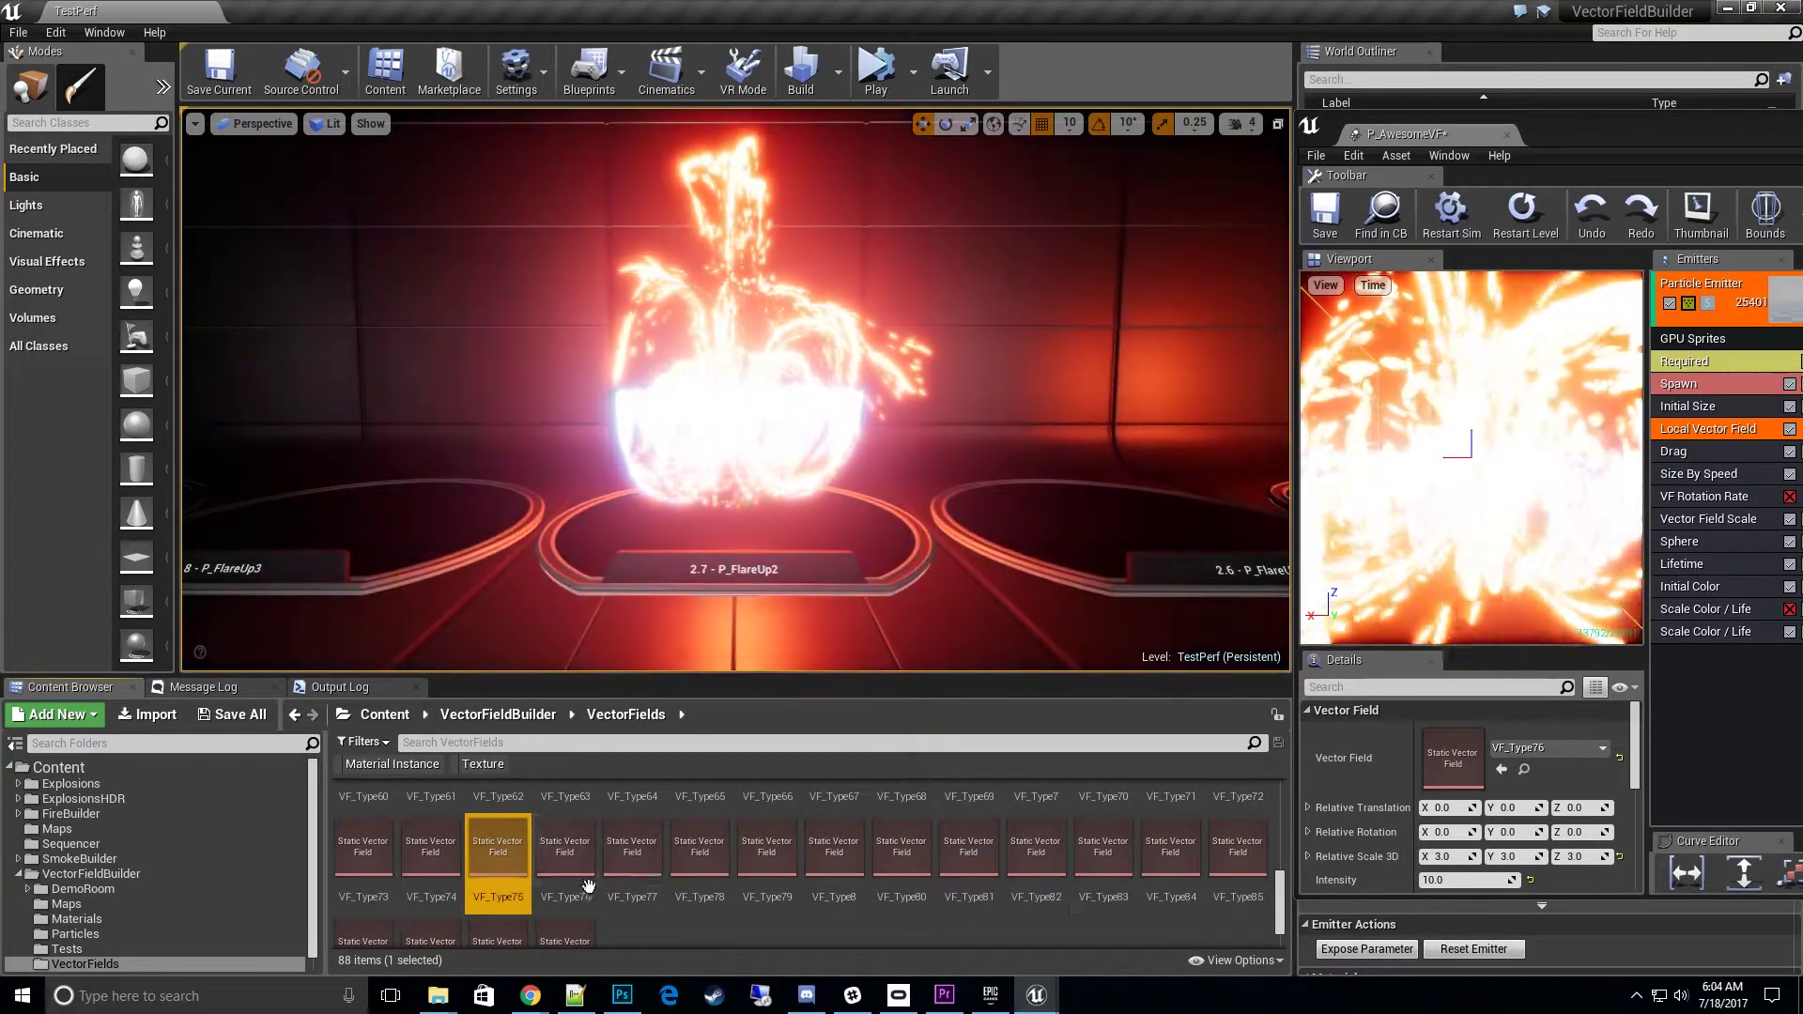
left_click(1500, 769)
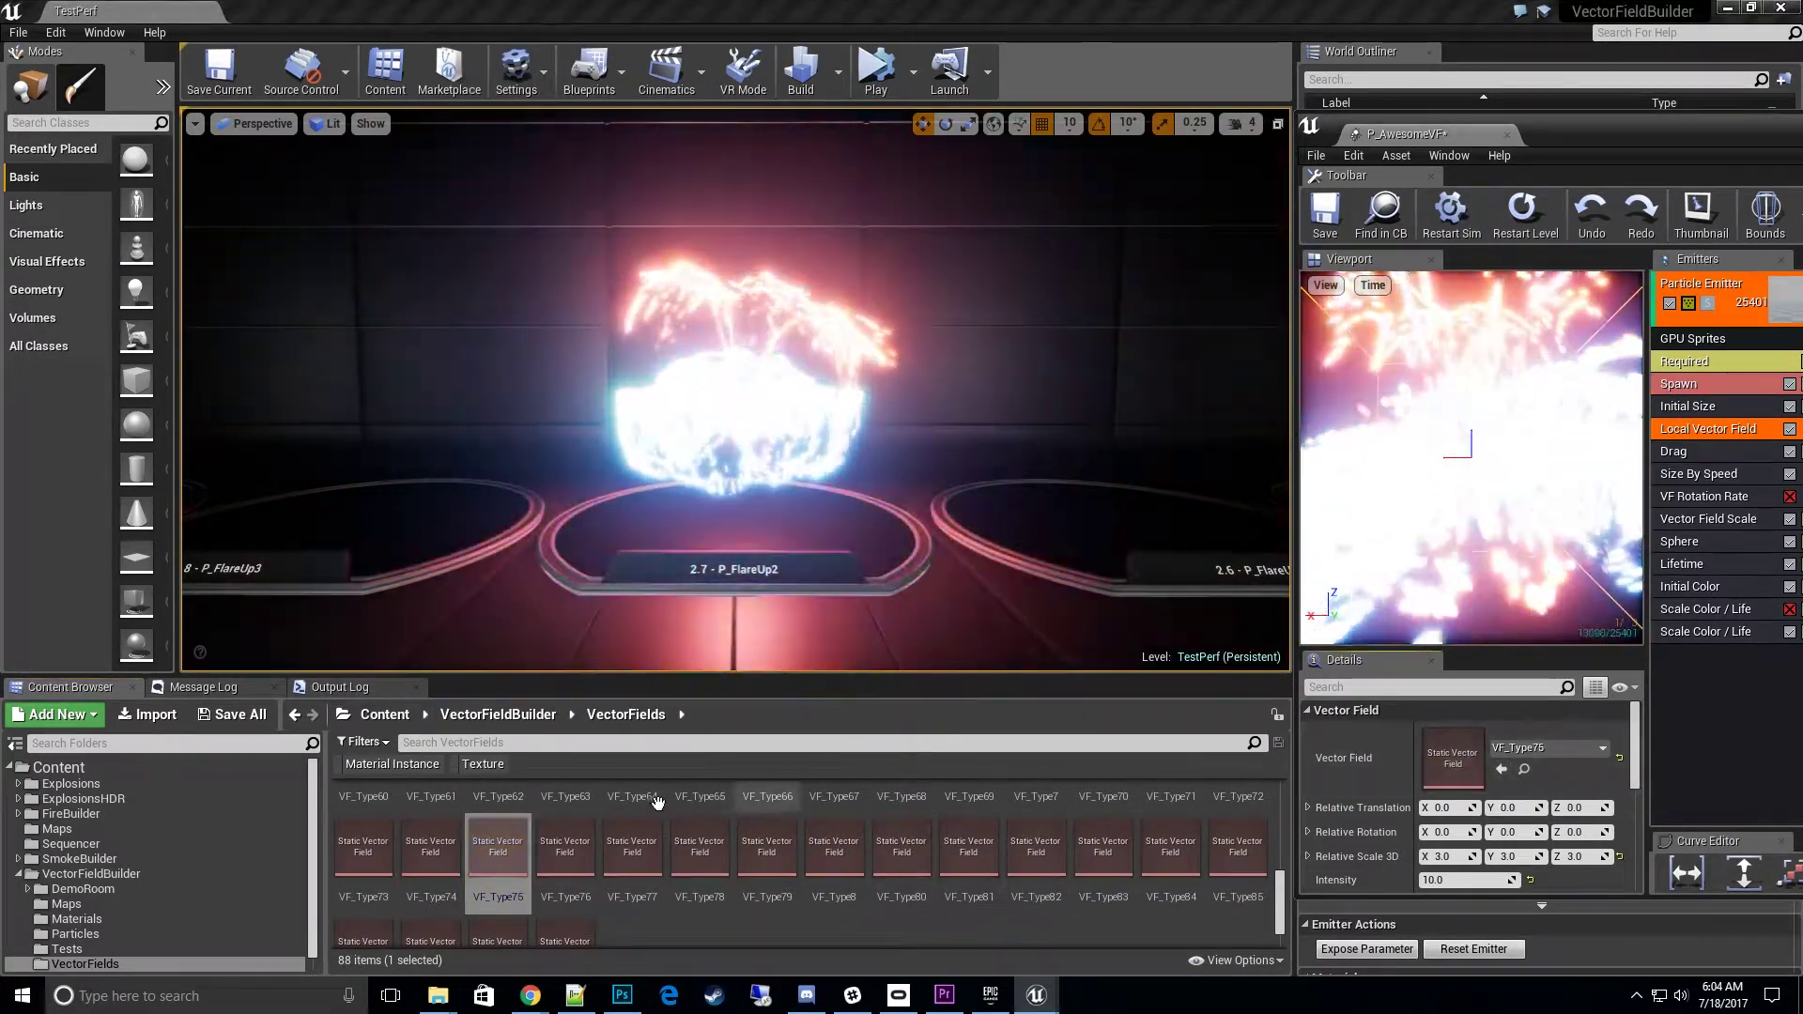
left_click(431, 847)
left_click(1500, 770)
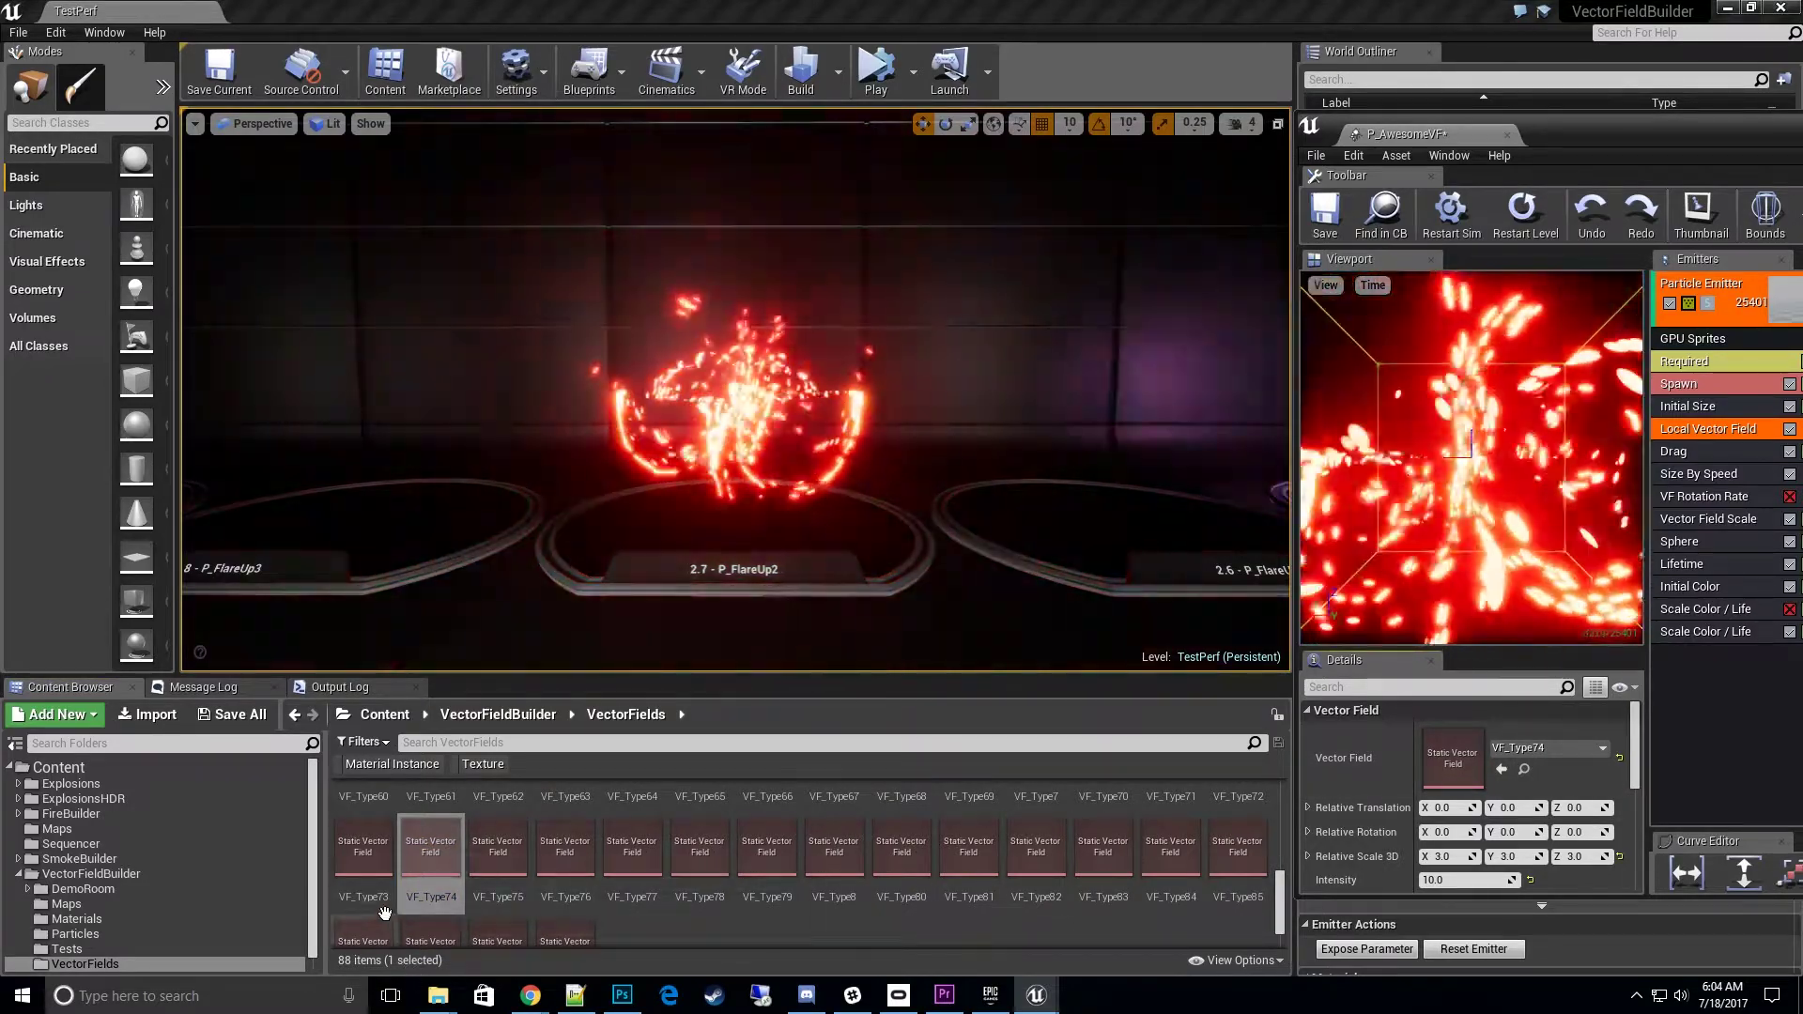
Apply VF_Type73, VF_Type72, VF_Type71 and VF_Type7 in turn, then select VF_Type69.
left_click(384, 909)
left_click(1503, 770)
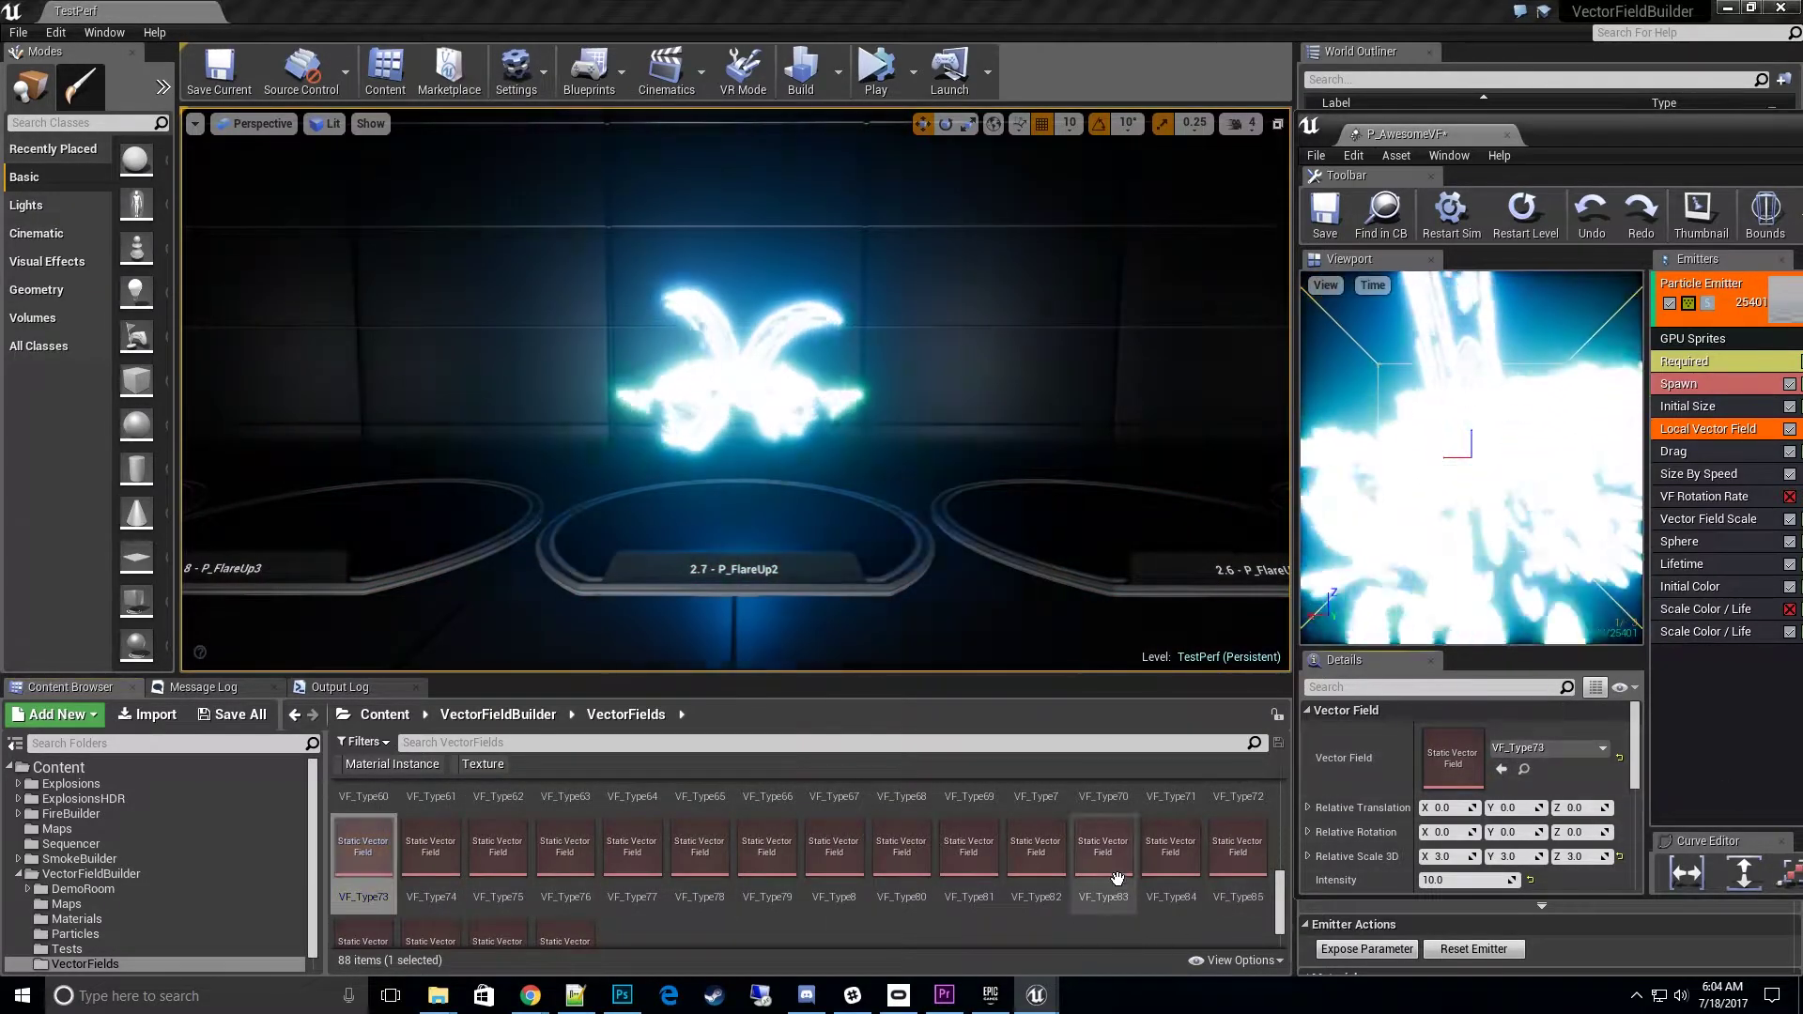
scroll(1104, 871, "up", 1)
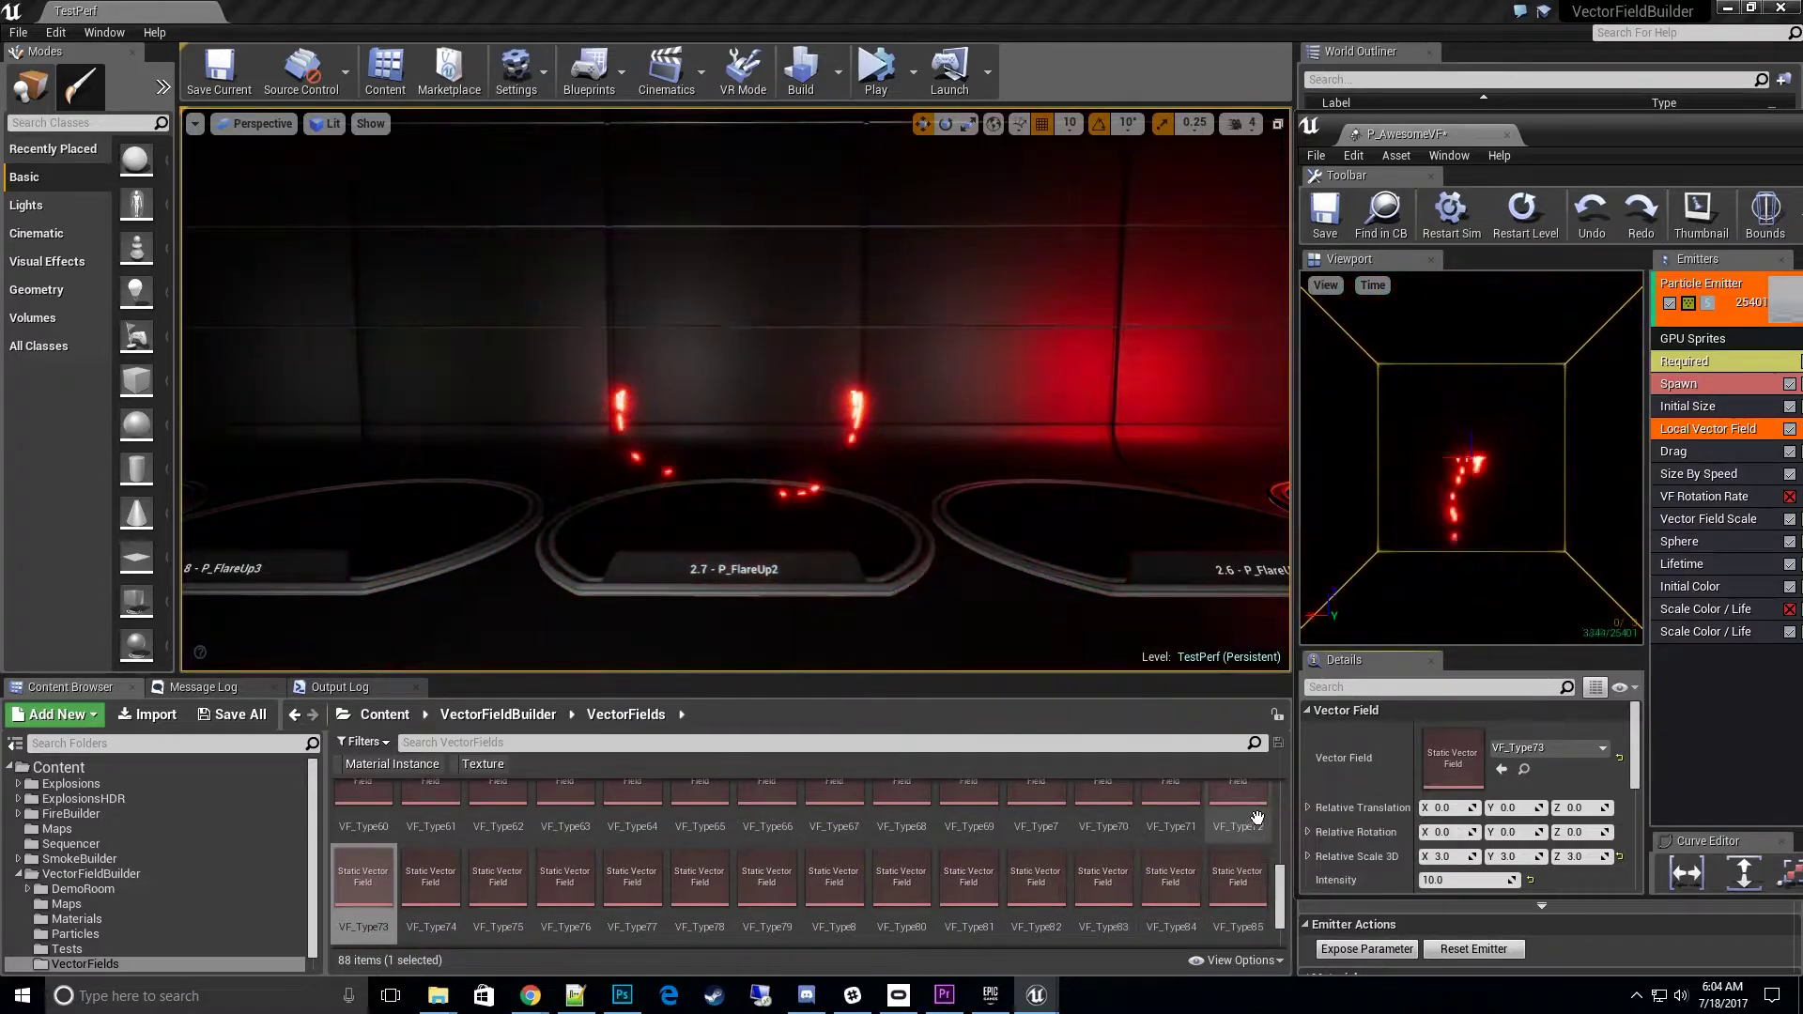
scroll(1256, 819, "up", 1)
left_click(1239, 812)
left_click(1502, 769)
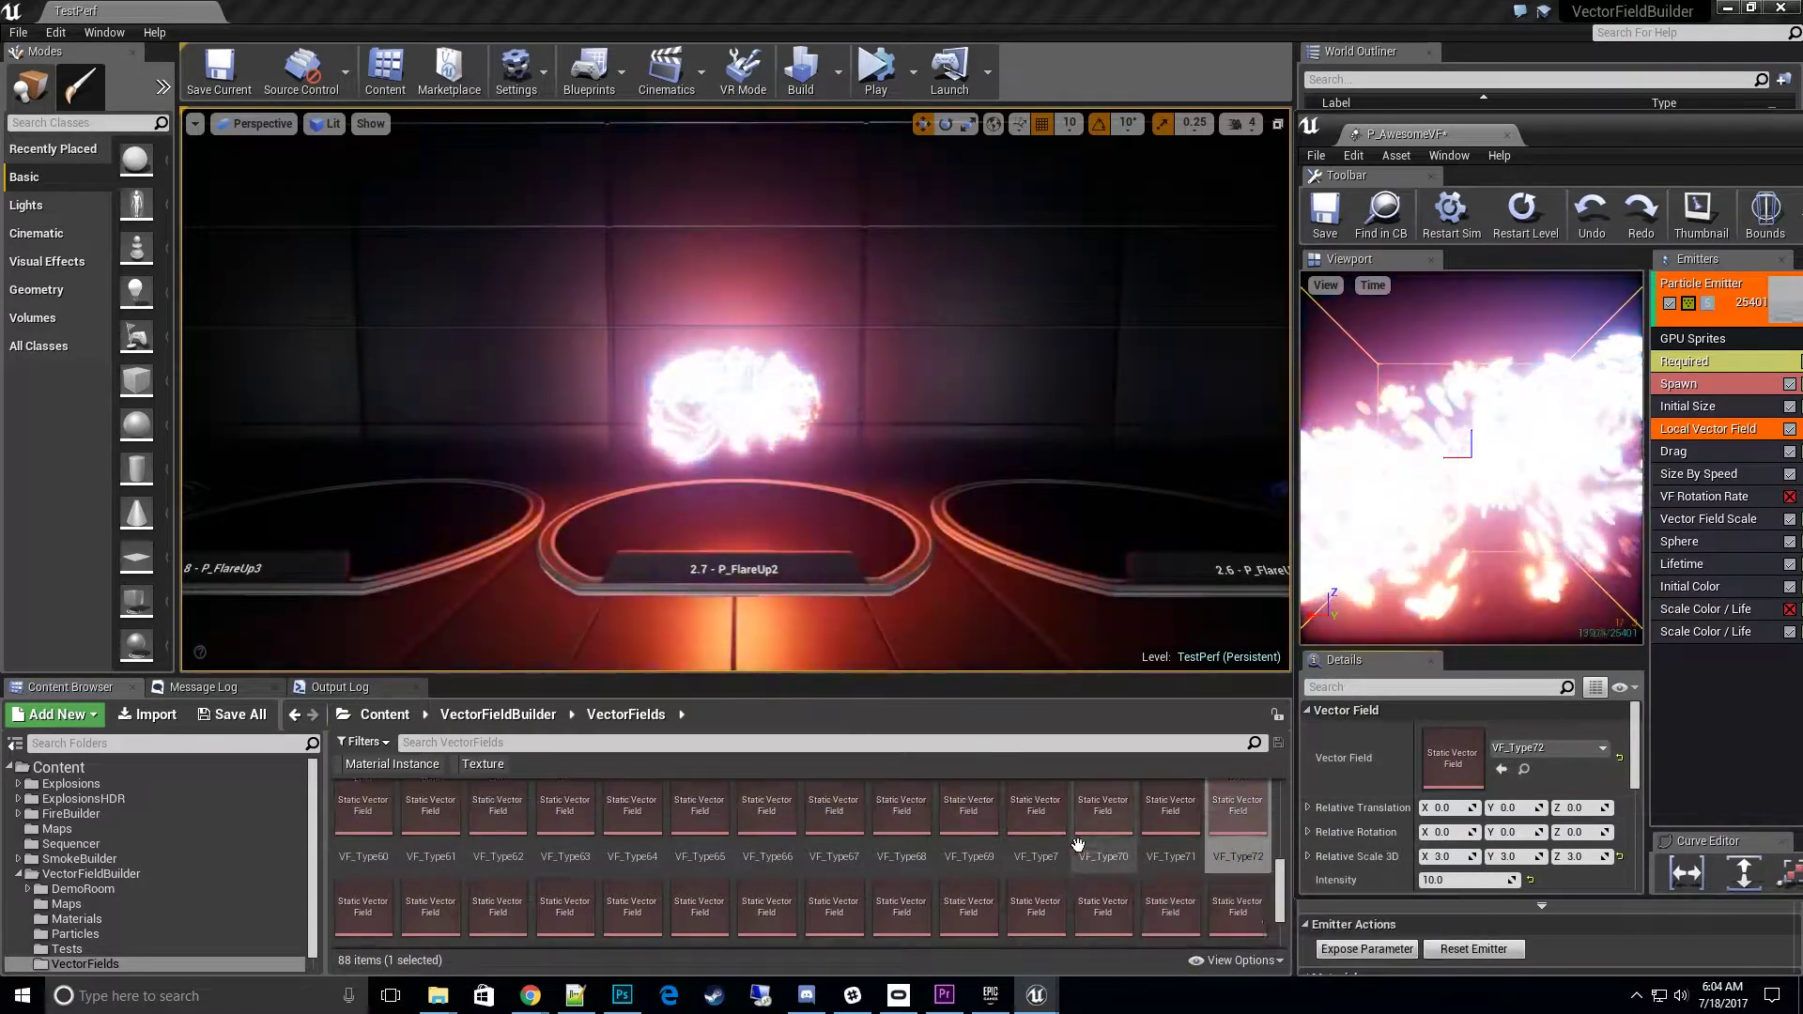
scroll(1077, 844, "up", 1)
left_click(1170, 835)
left_click(1502, 769)
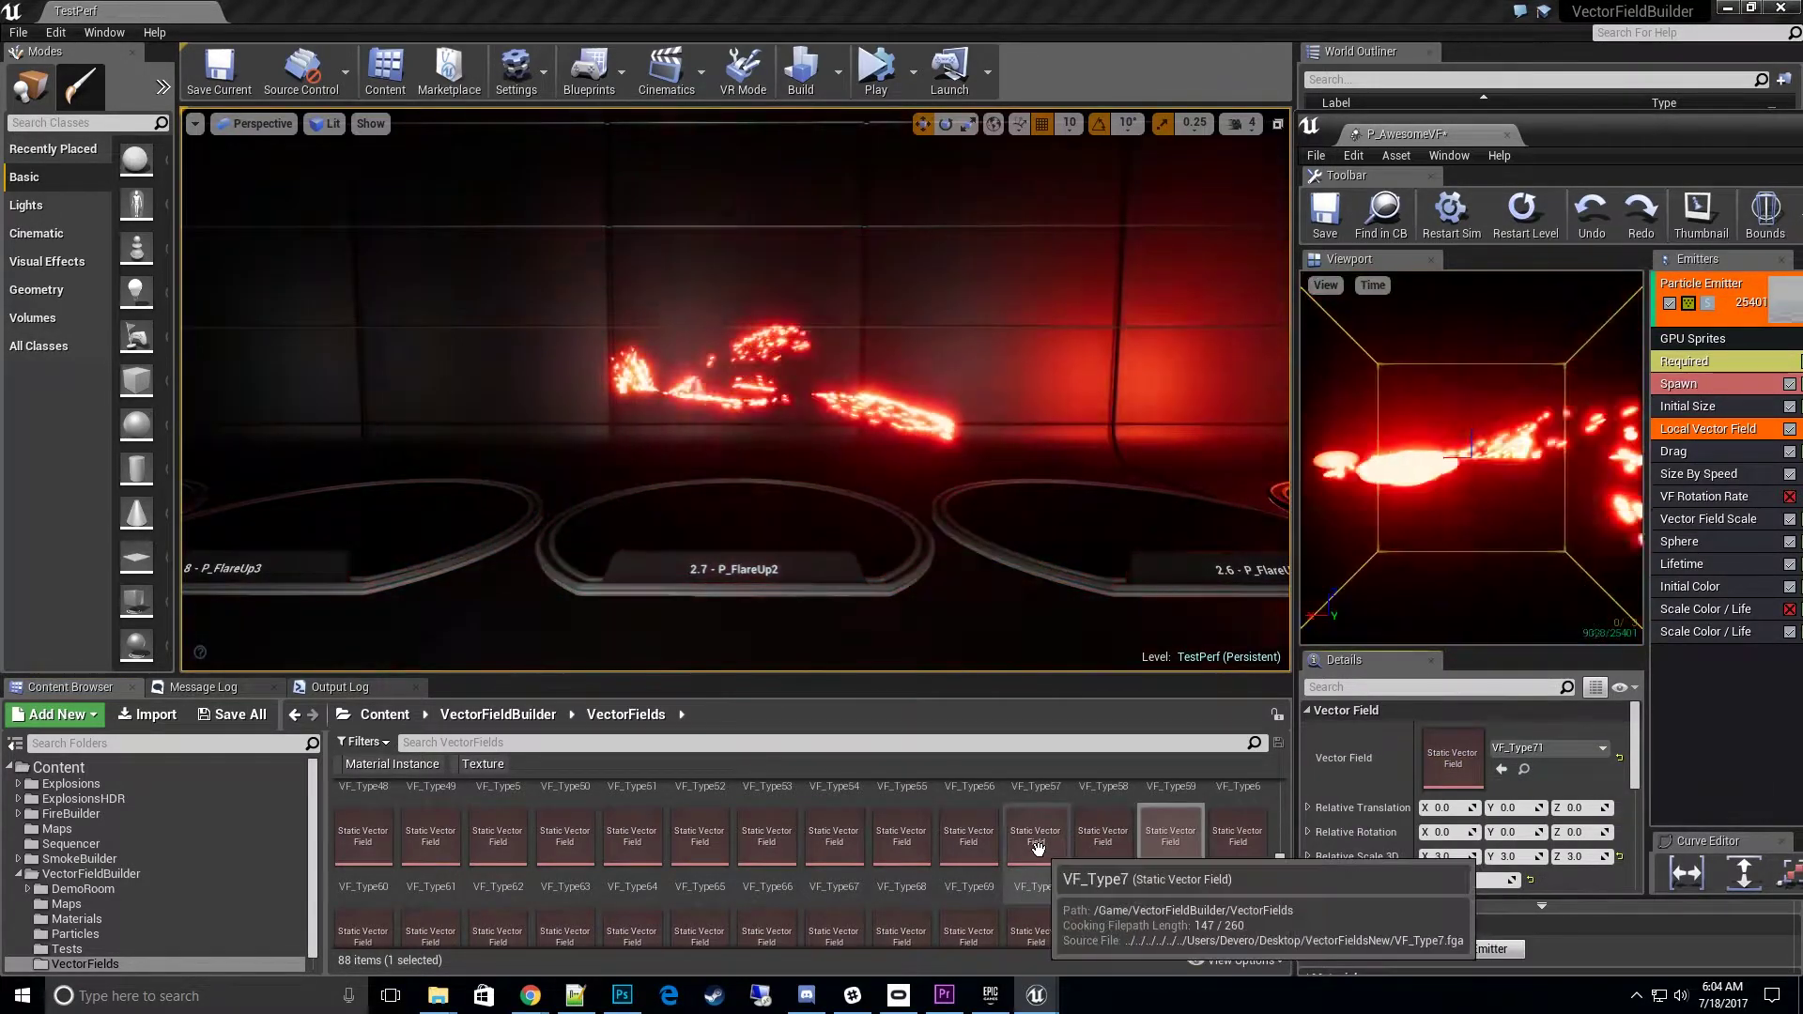
left_click(1037, 836)
left_click(1502, 770)
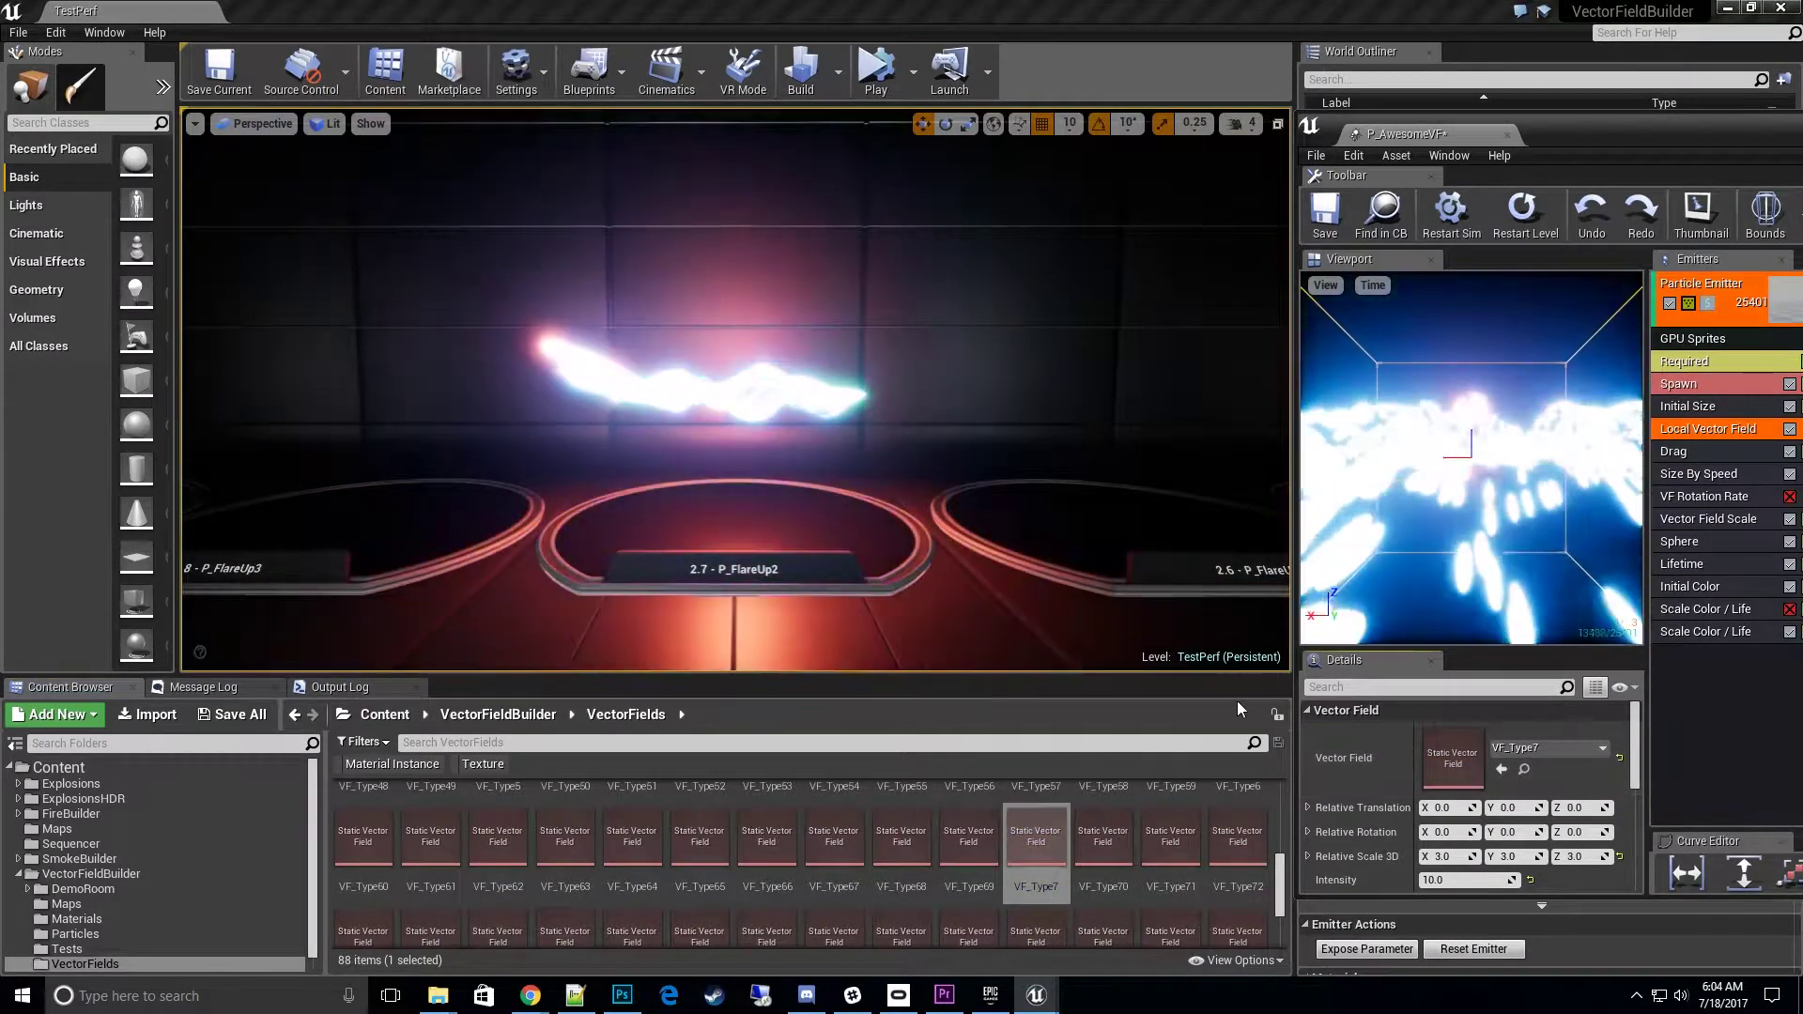
left_click(970, 856)
Apply VF_Type69 through VF_Type65 to the vector field, moving the camera closer to the effect.
left_click(1502, 769)
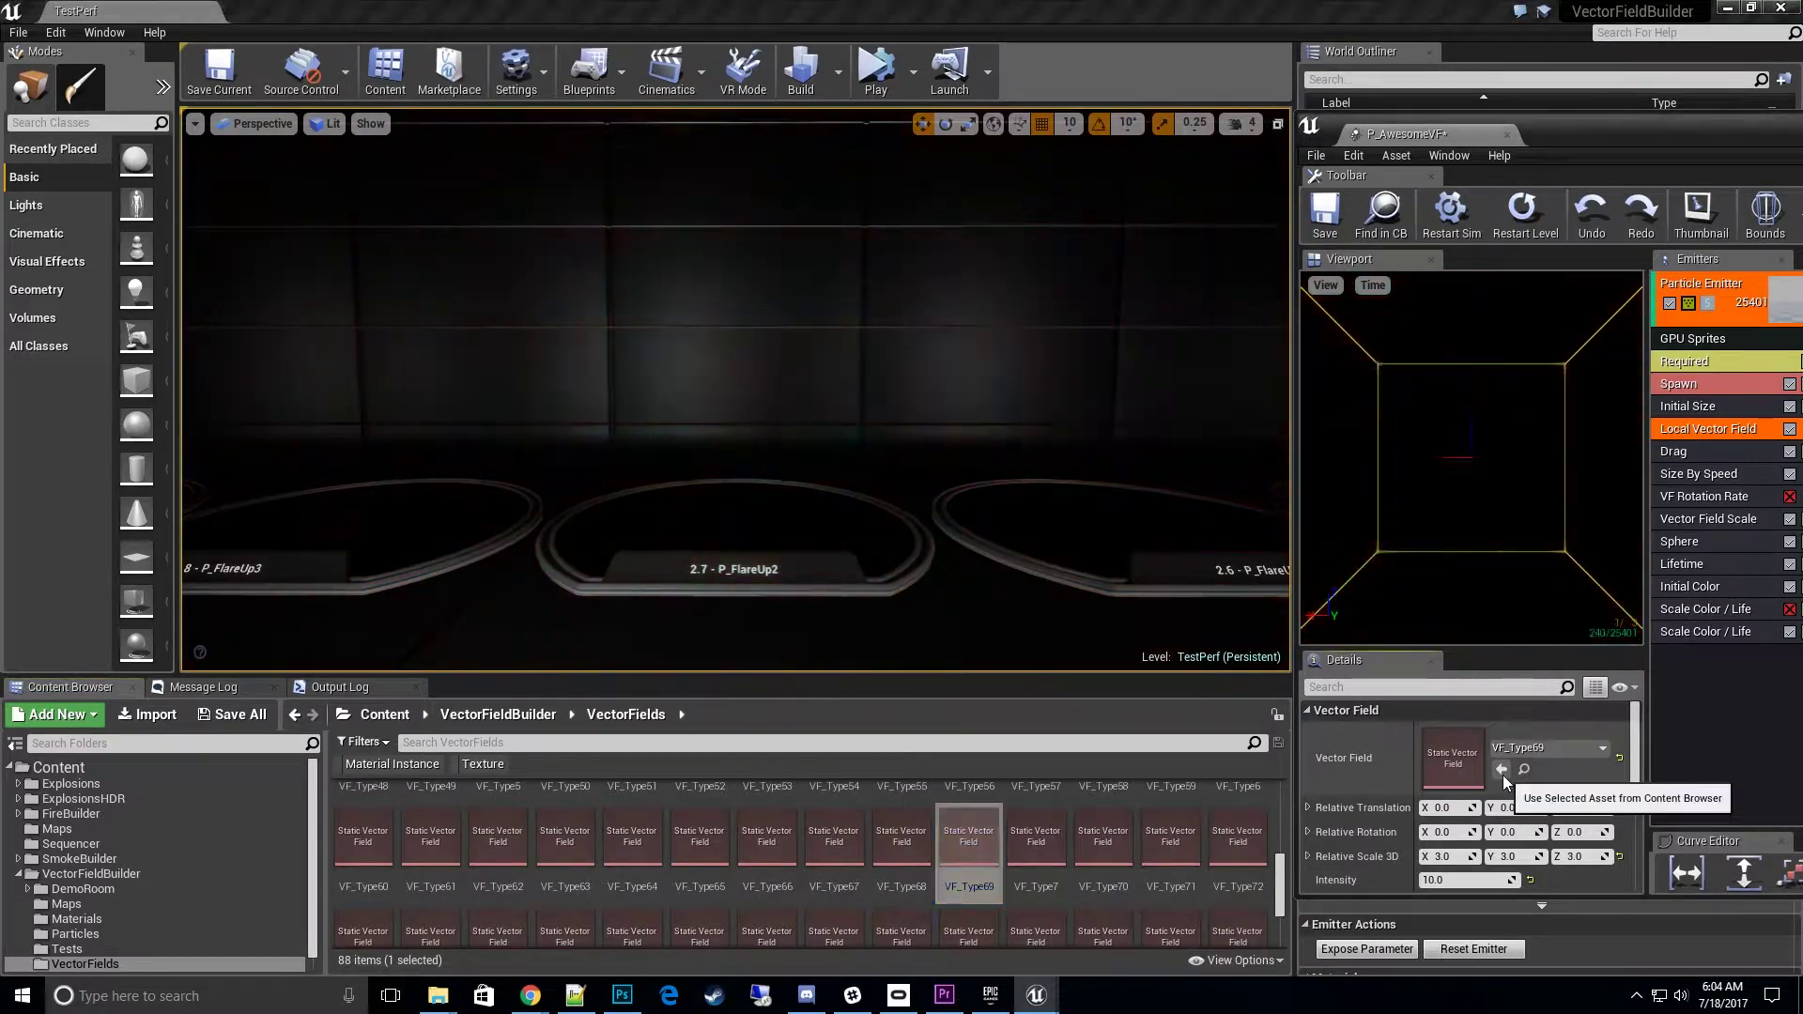
left_click(901, 841)
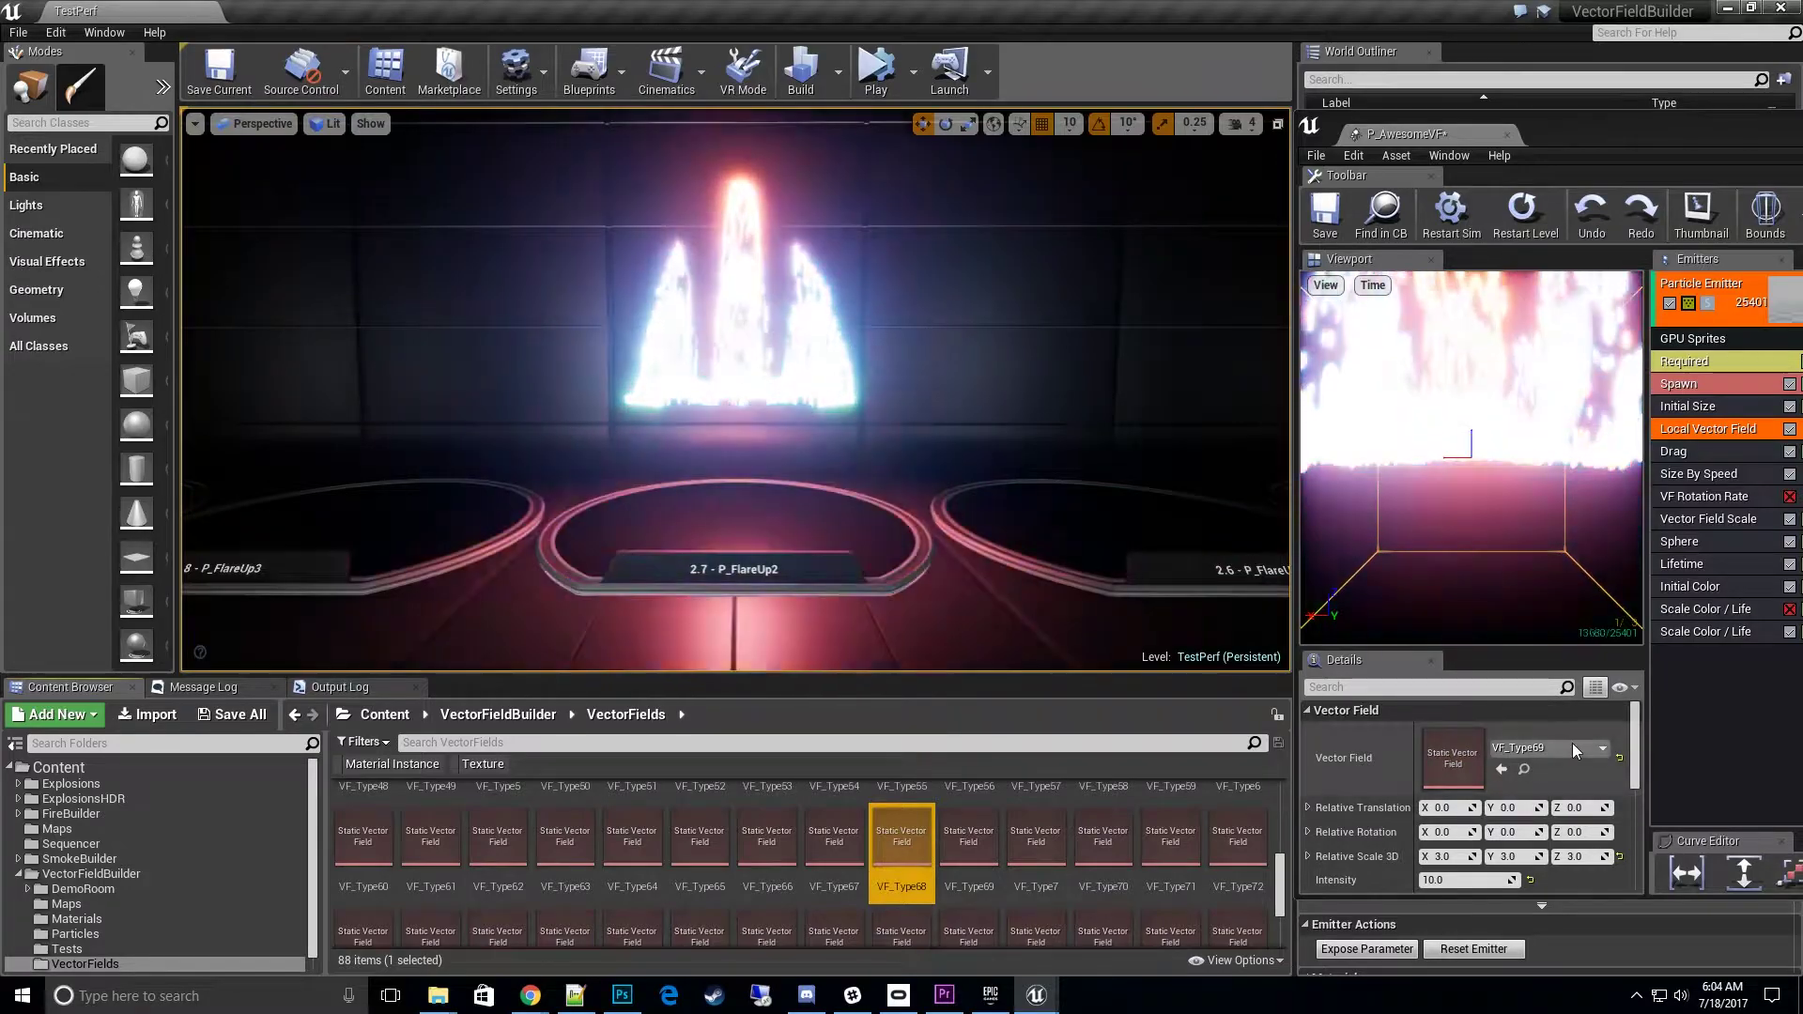
left_click(1502, 770)
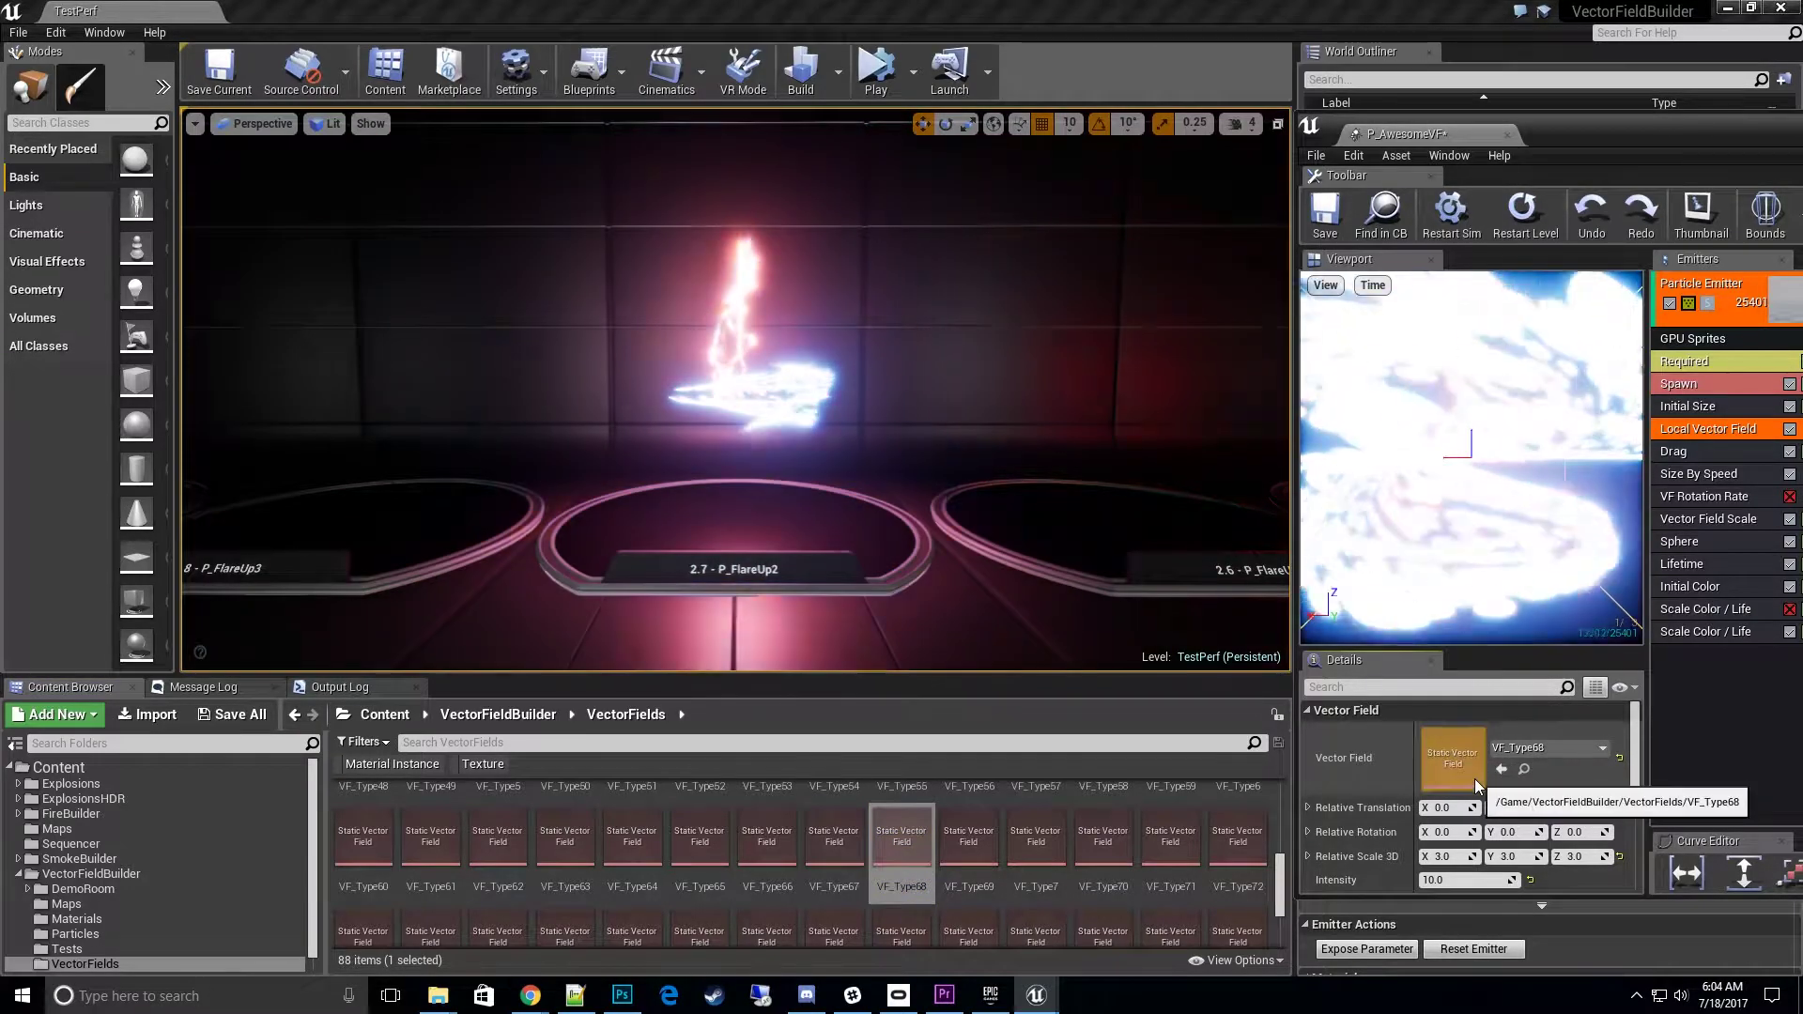
left_click_drag(845, 469, 822, 357)
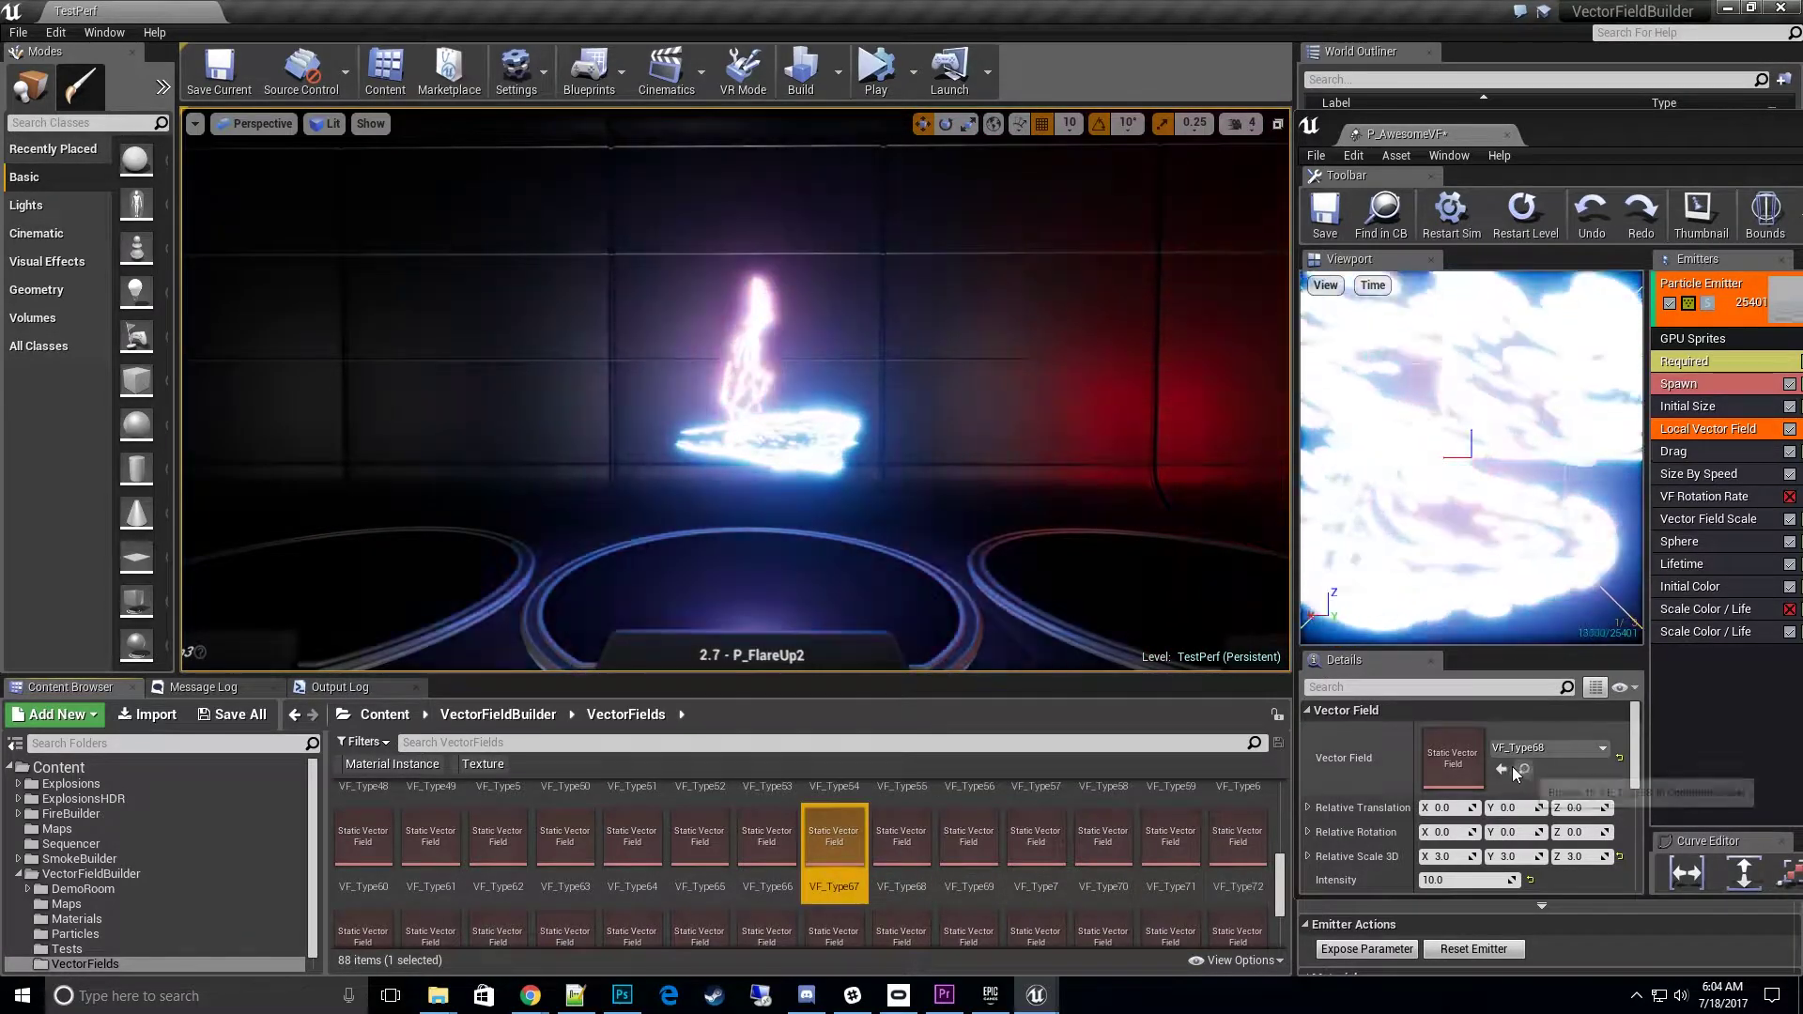
left_click(1502, 770)
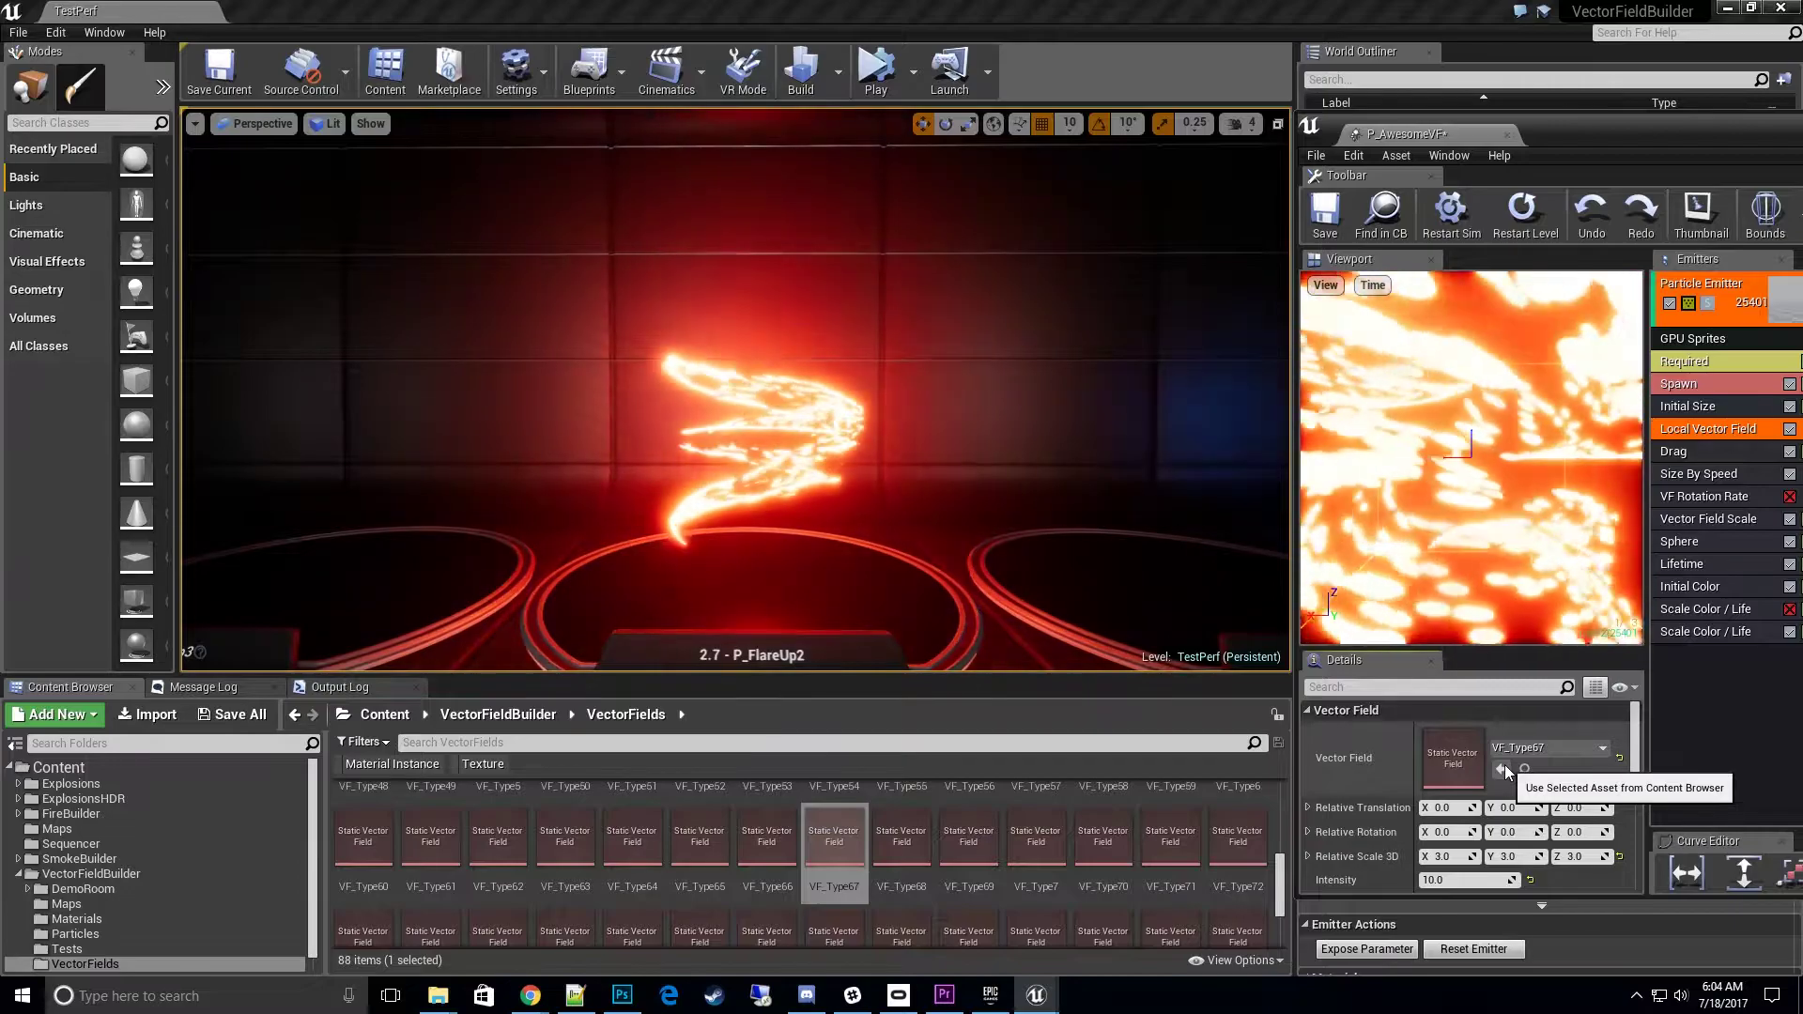
left_click(767, 870)
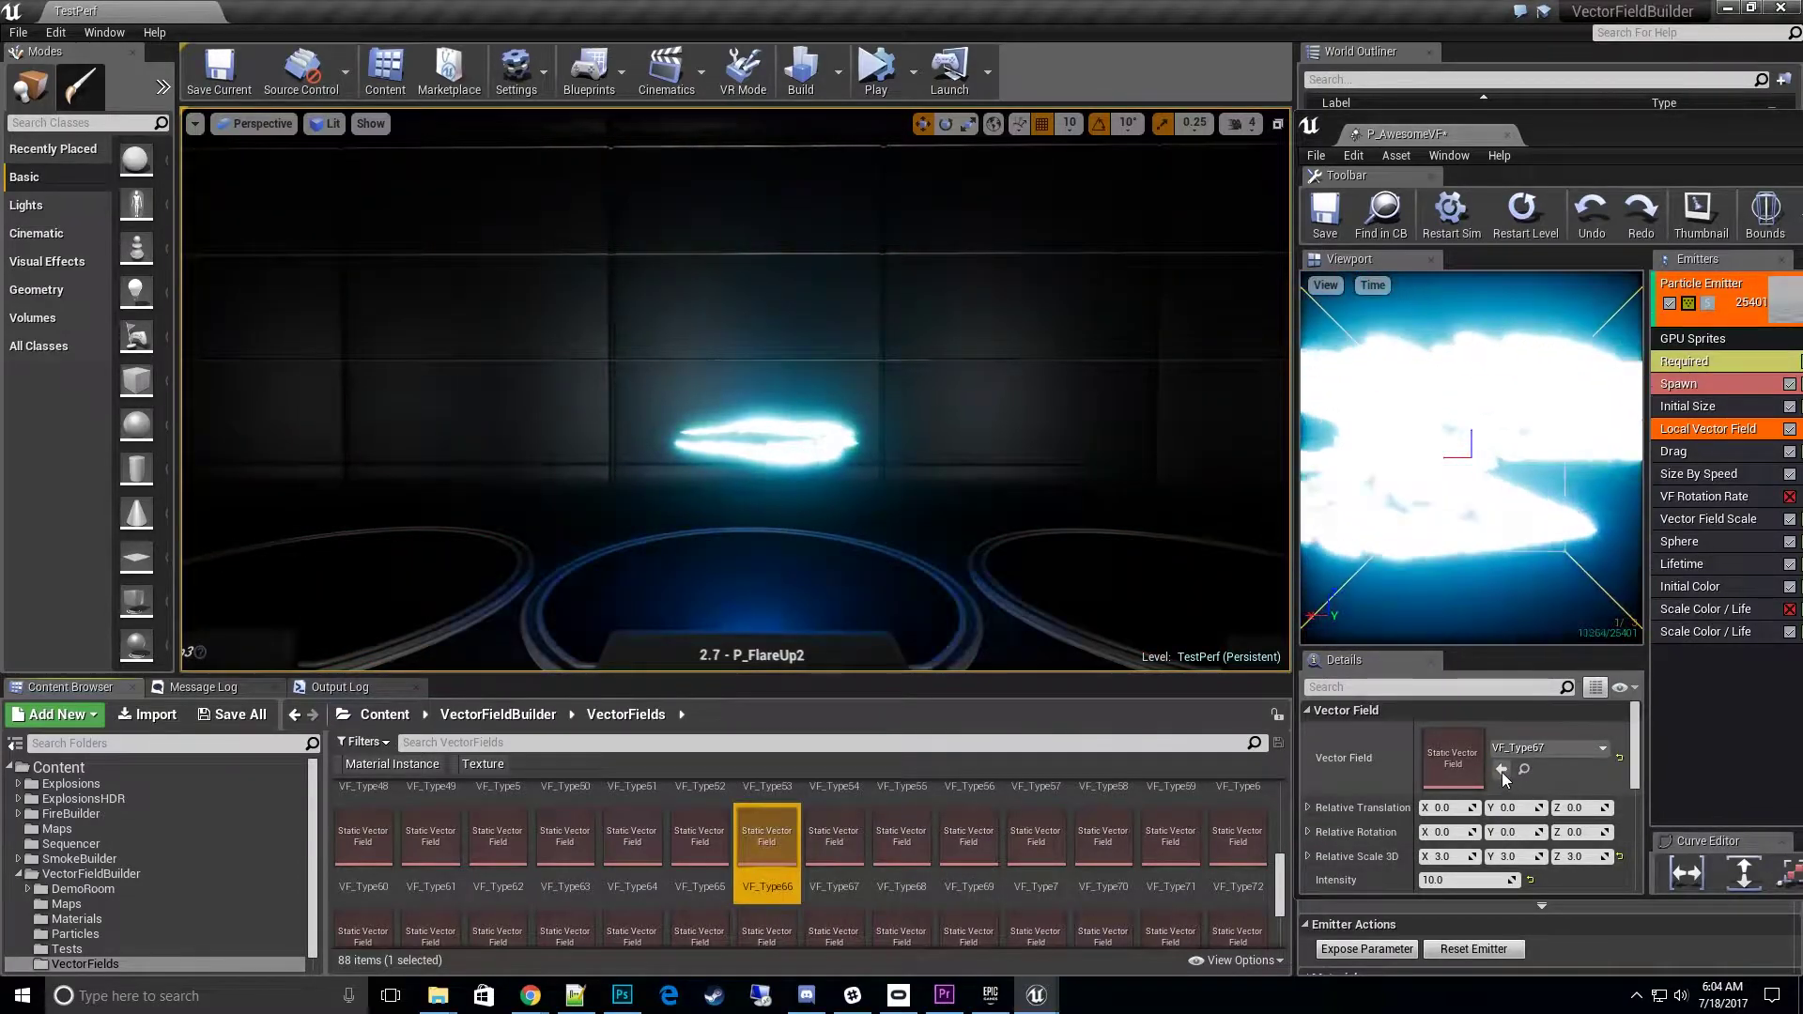
left_click(1500, 770)
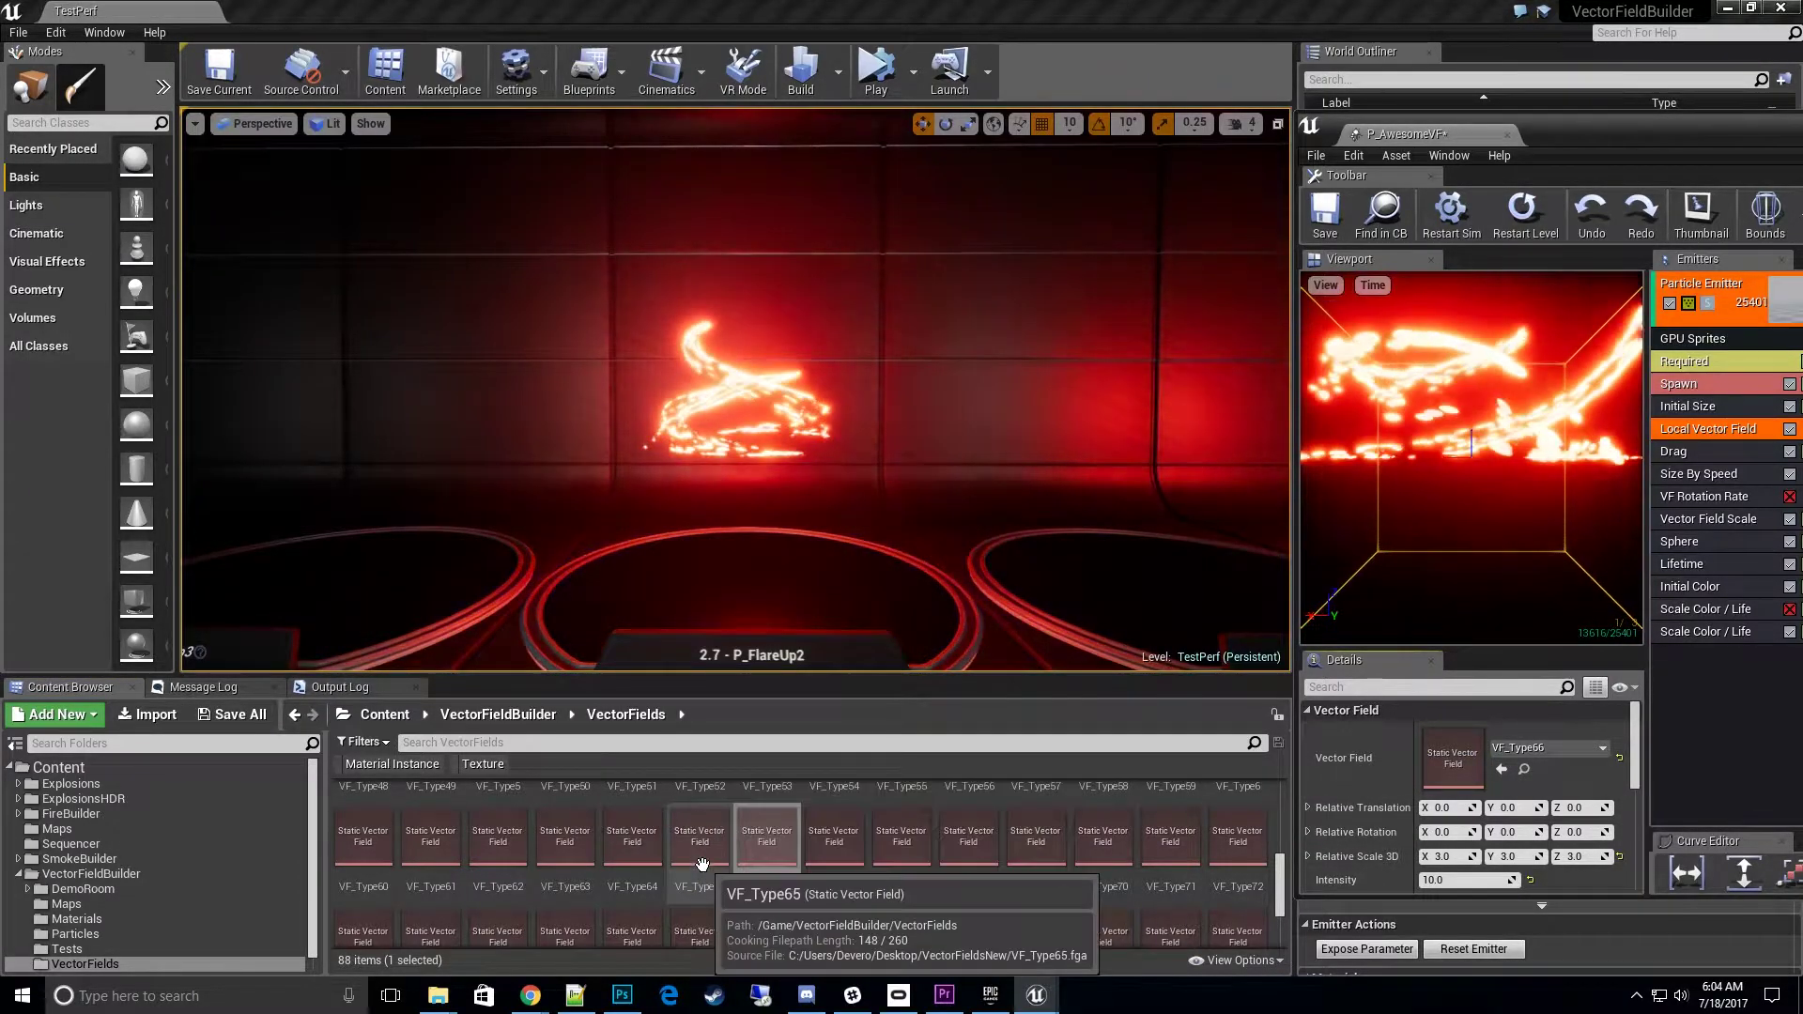
left_click(703, 864)
left_click(1502, 768)
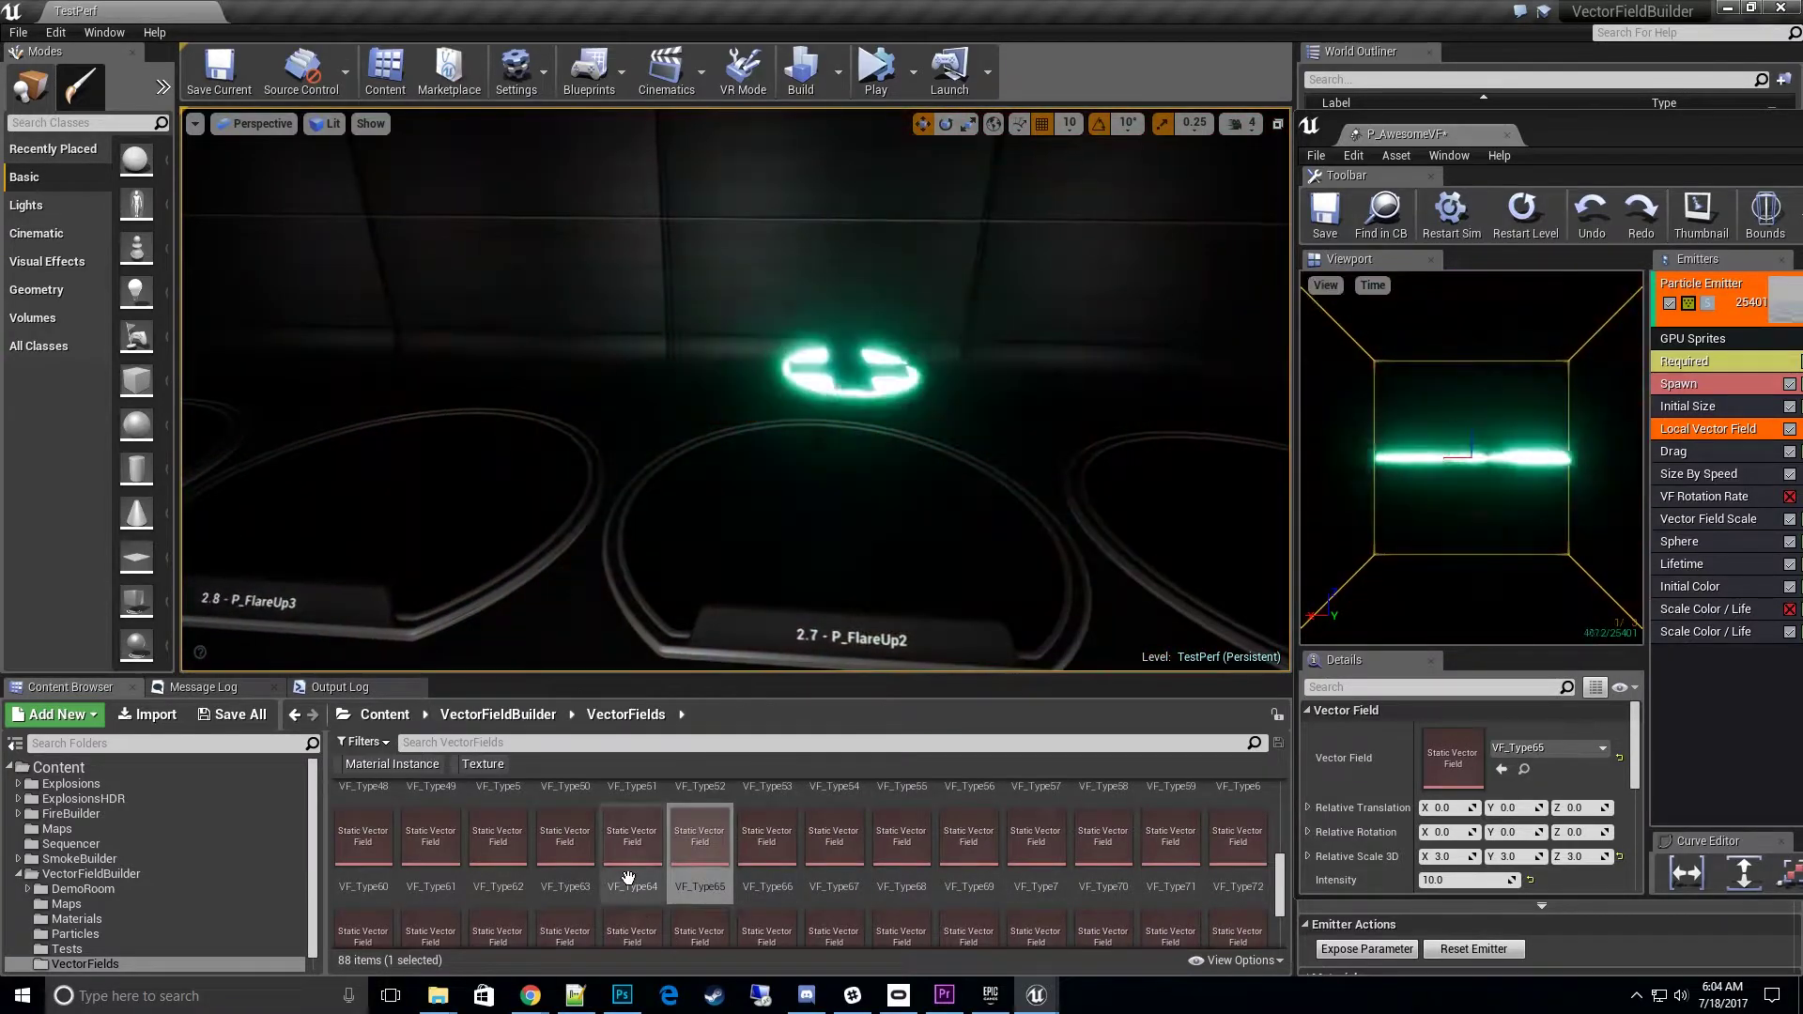
Apply VF_Type64, 63, 62, 61, 60 and 59 to the Local Vector Field in turn.
left_click(628, 877)
left_click(1501, 769)
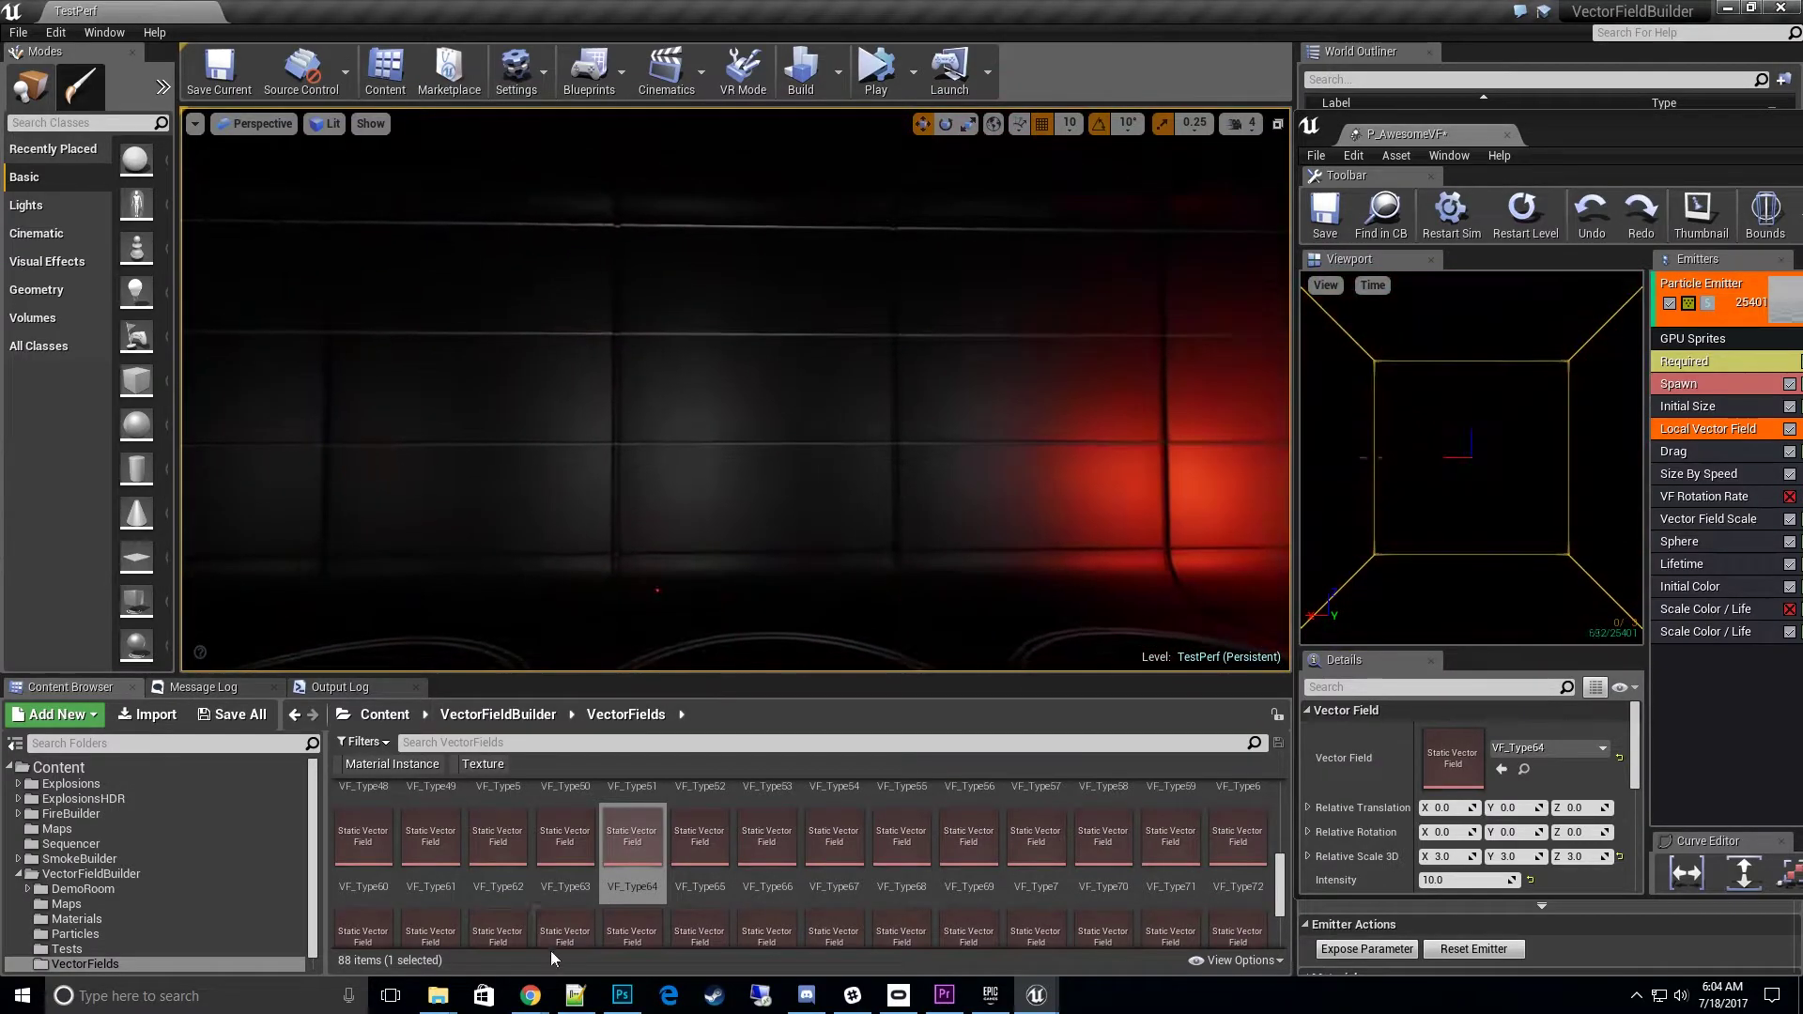
left_click(1501, 768)
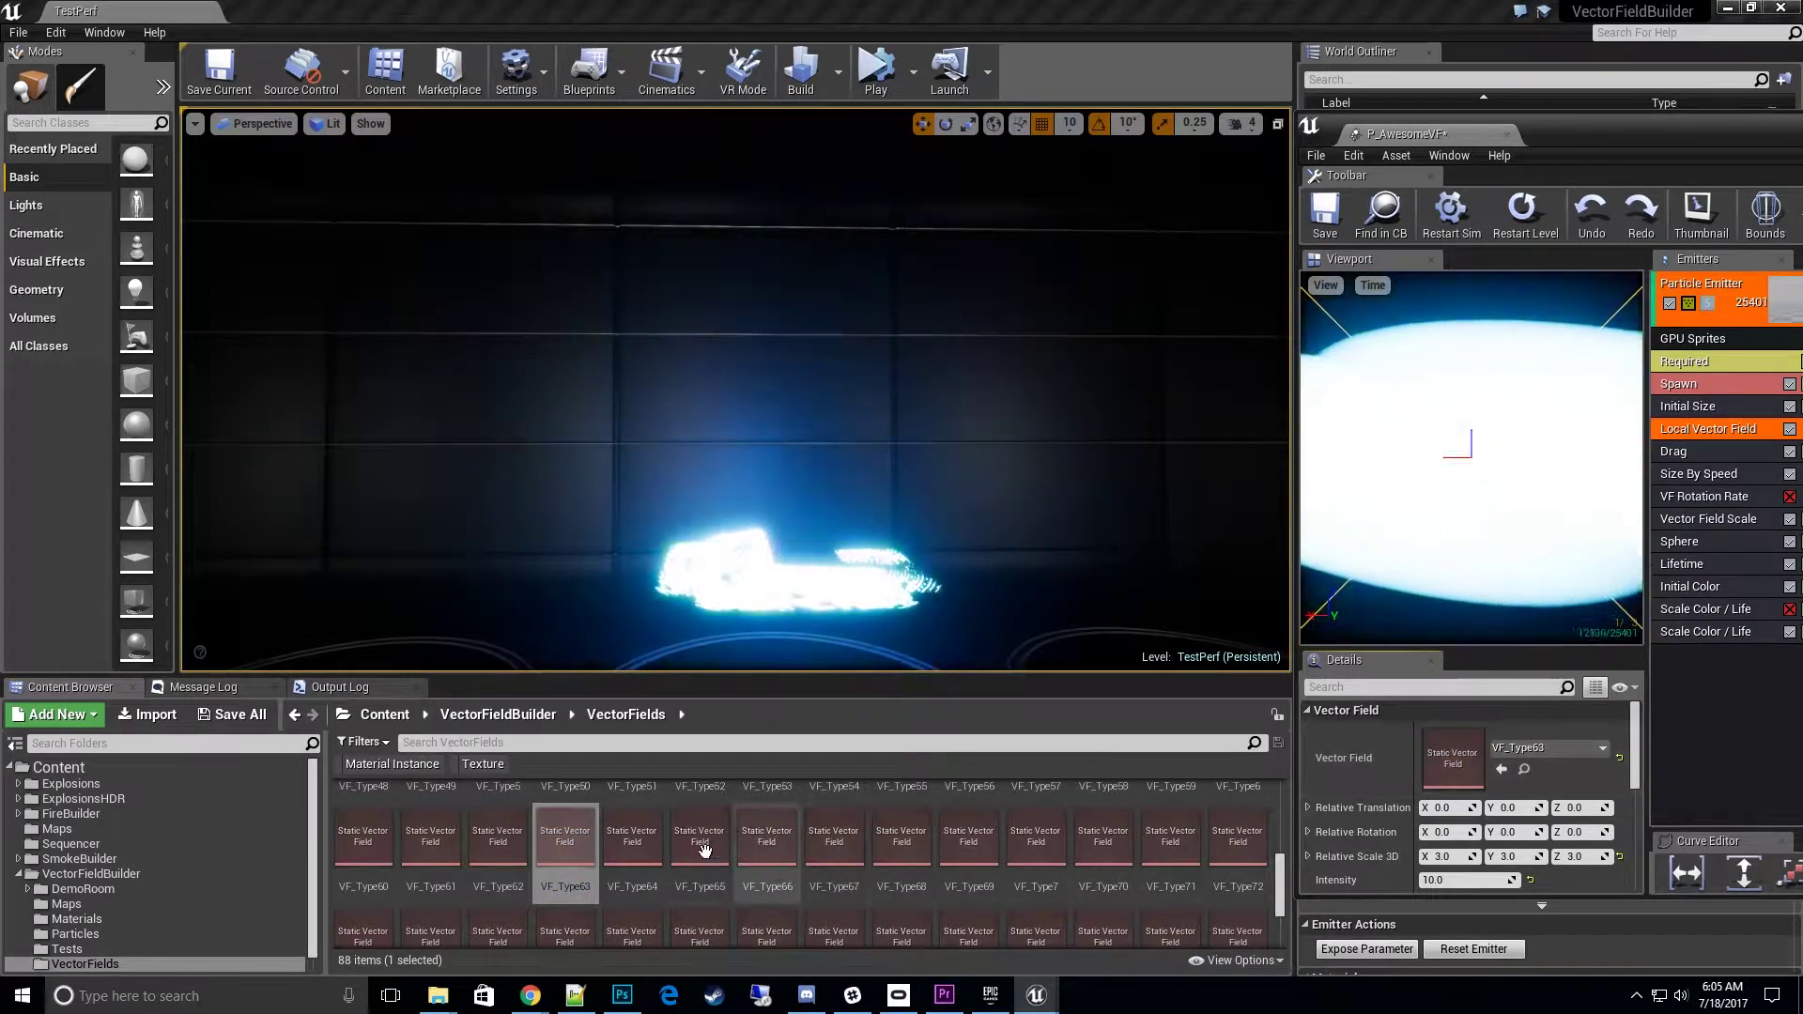
left_click(518, 854)
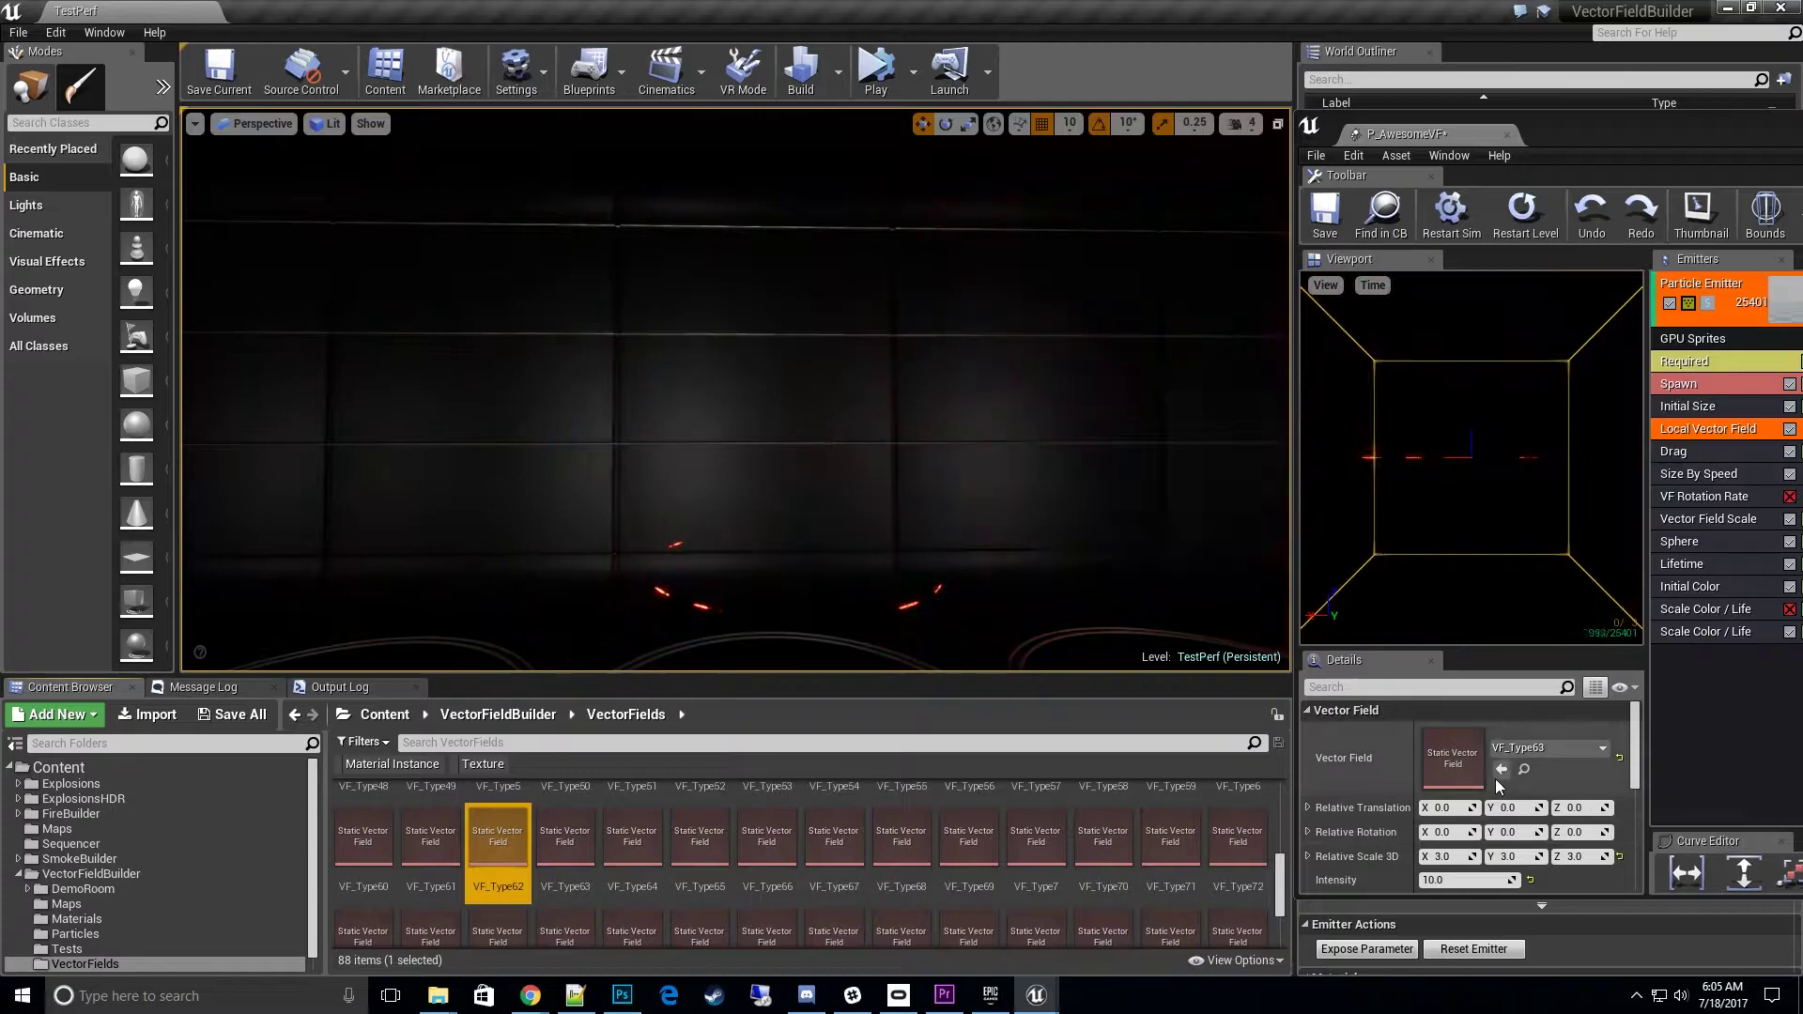
left_click(1501, 769)
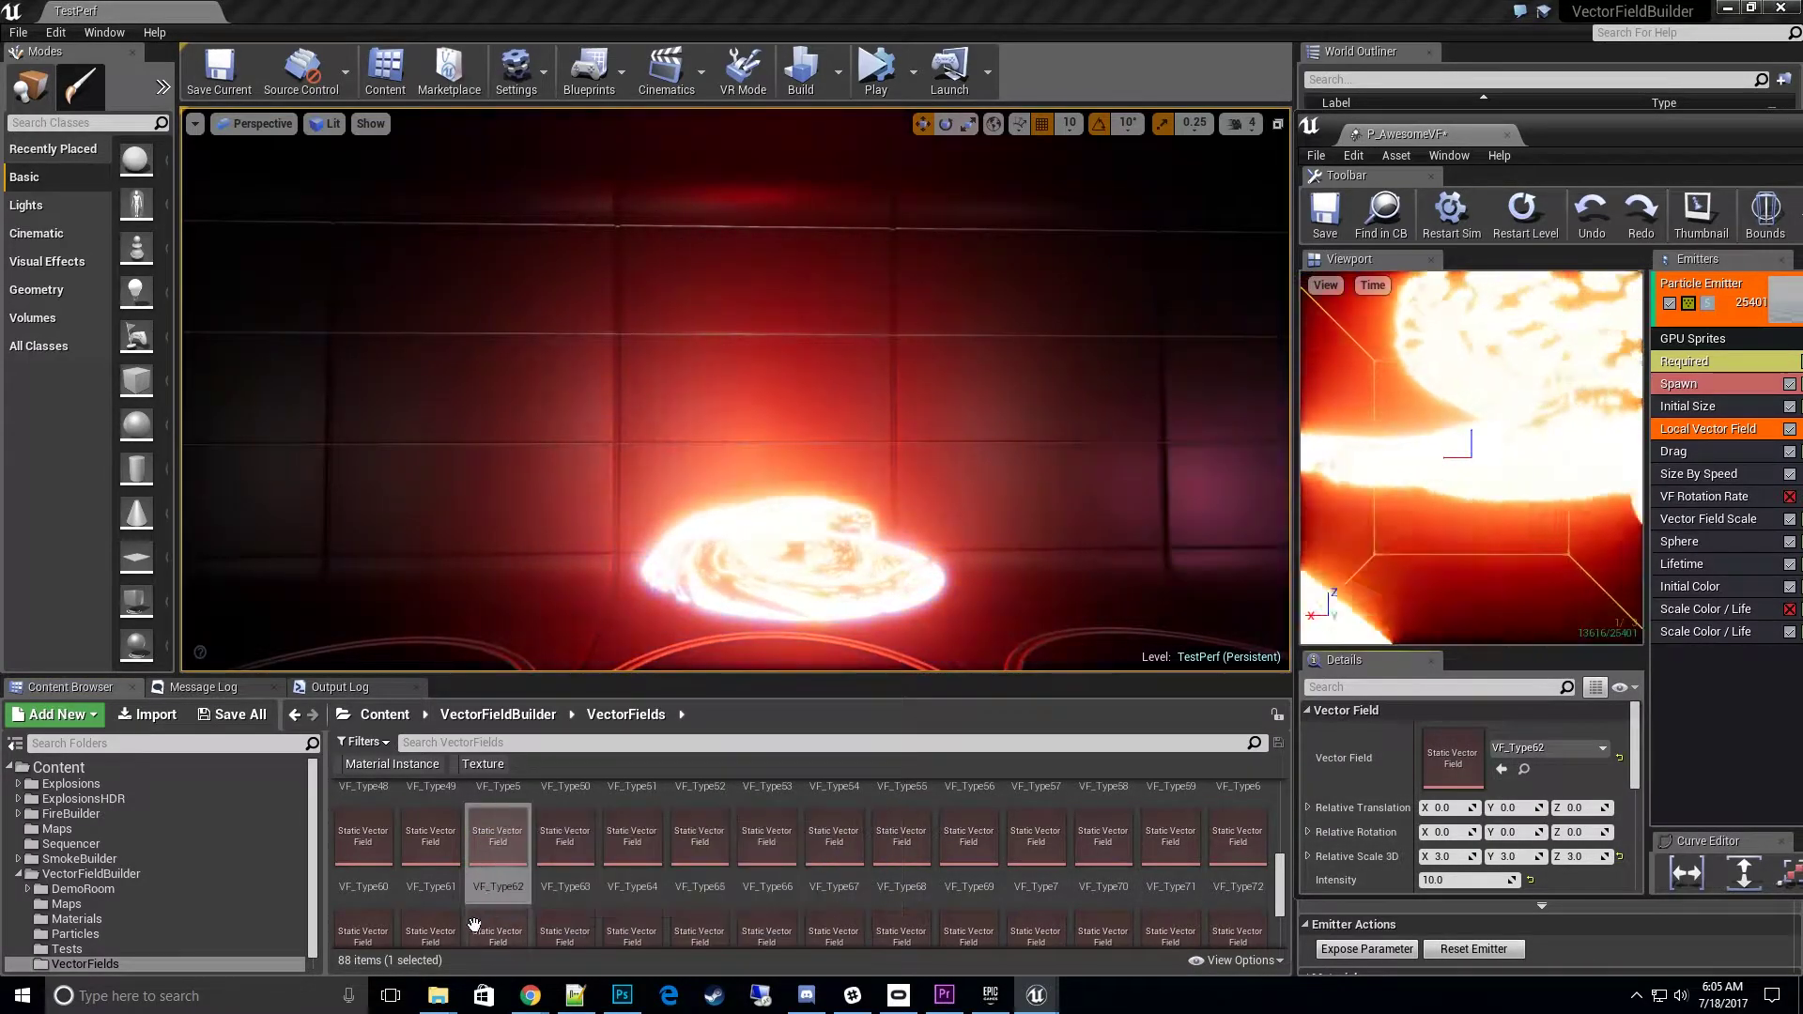
left_click(430, 834)
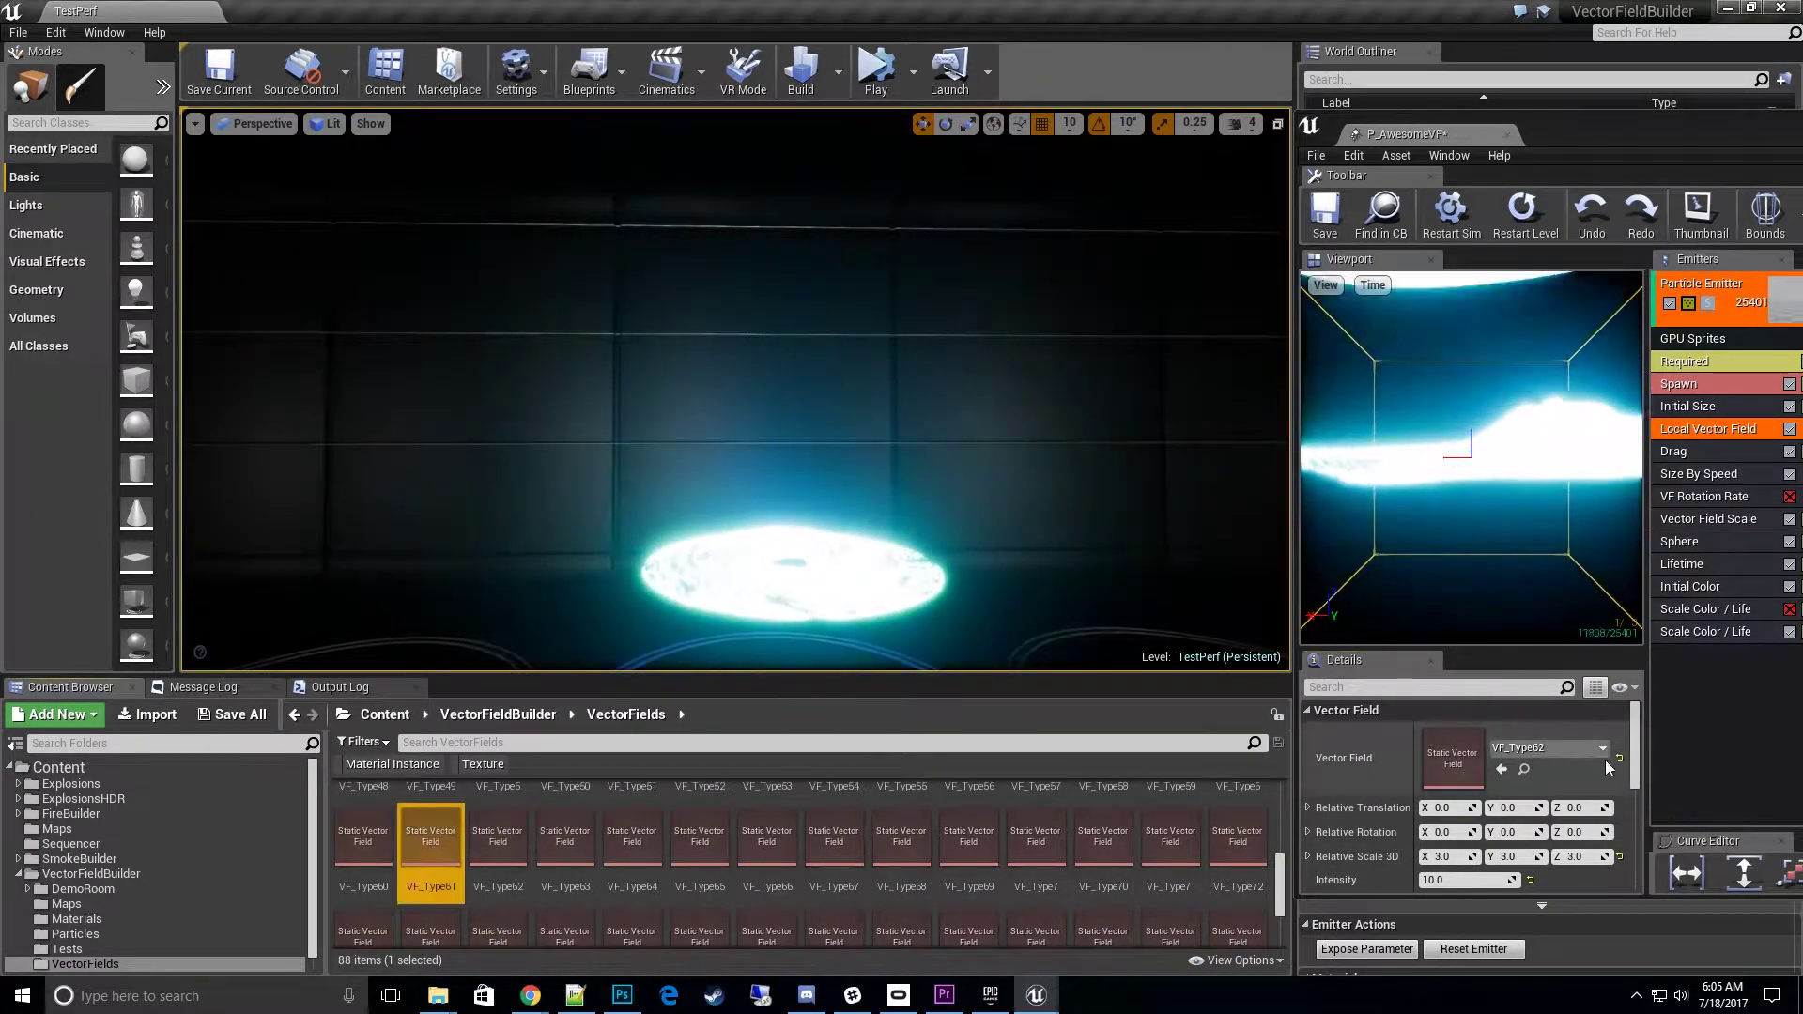
left_click(1503, 770)
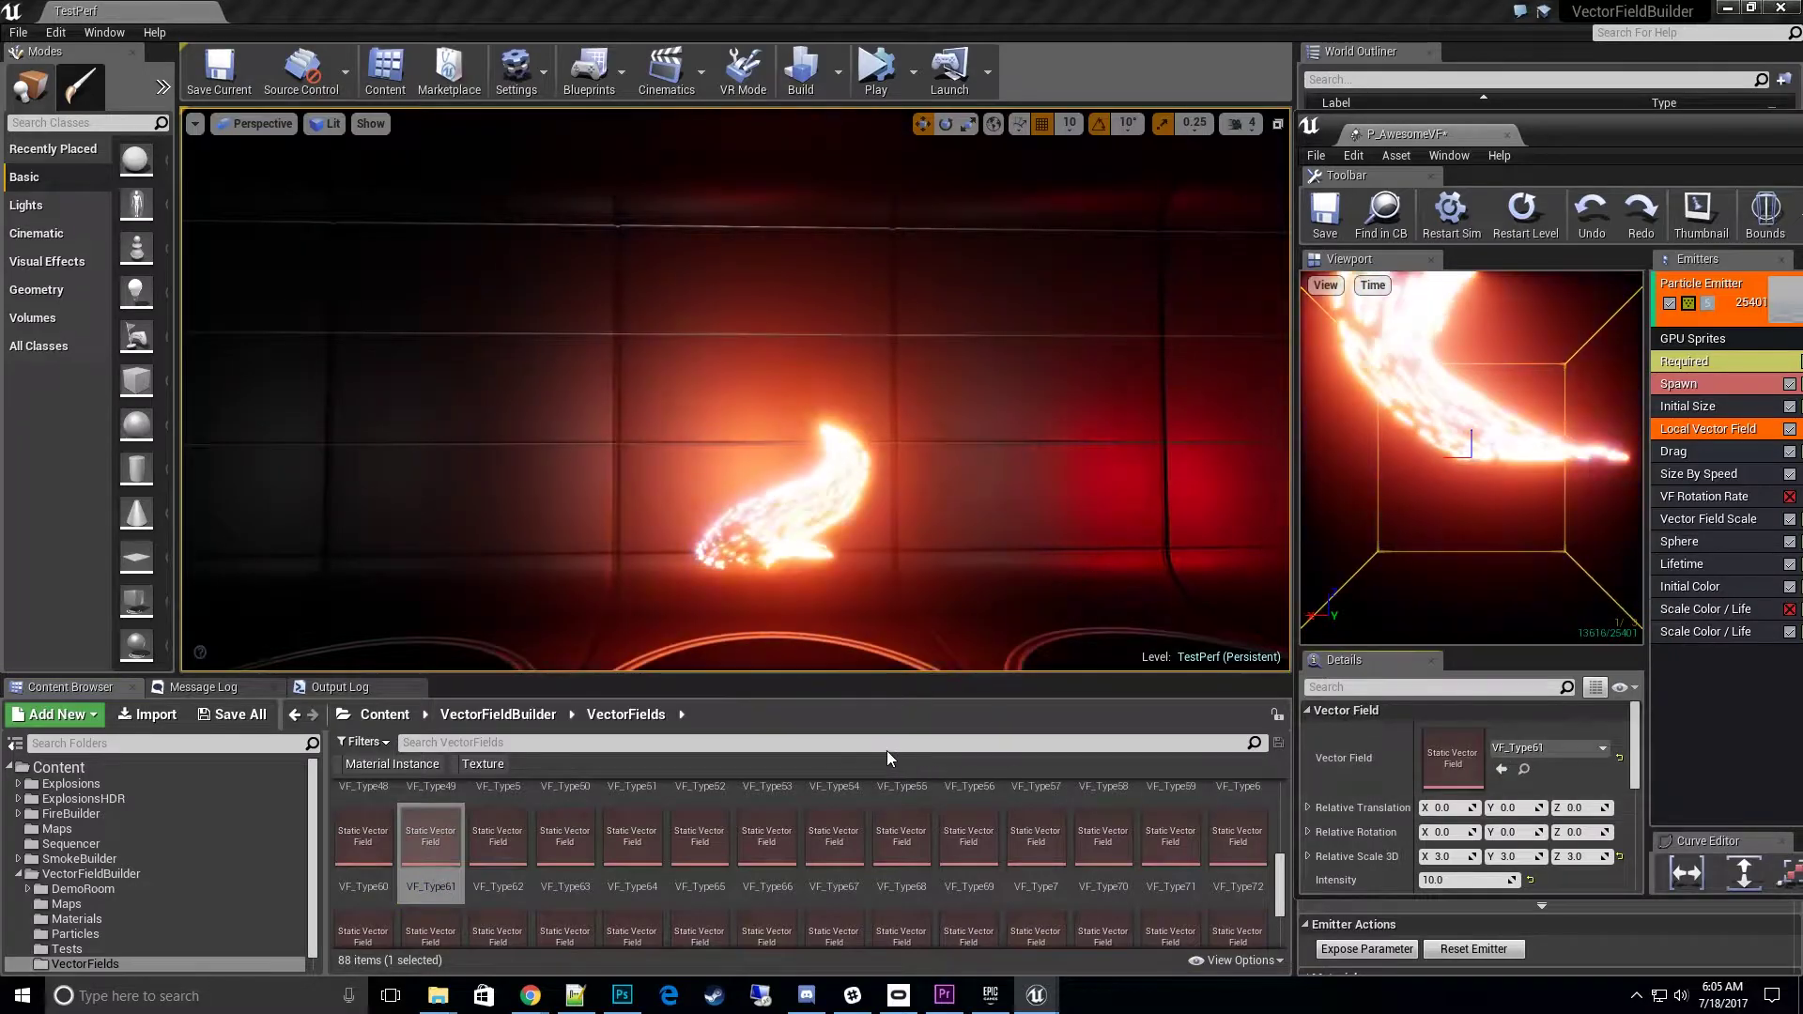
left_click(371, 843)
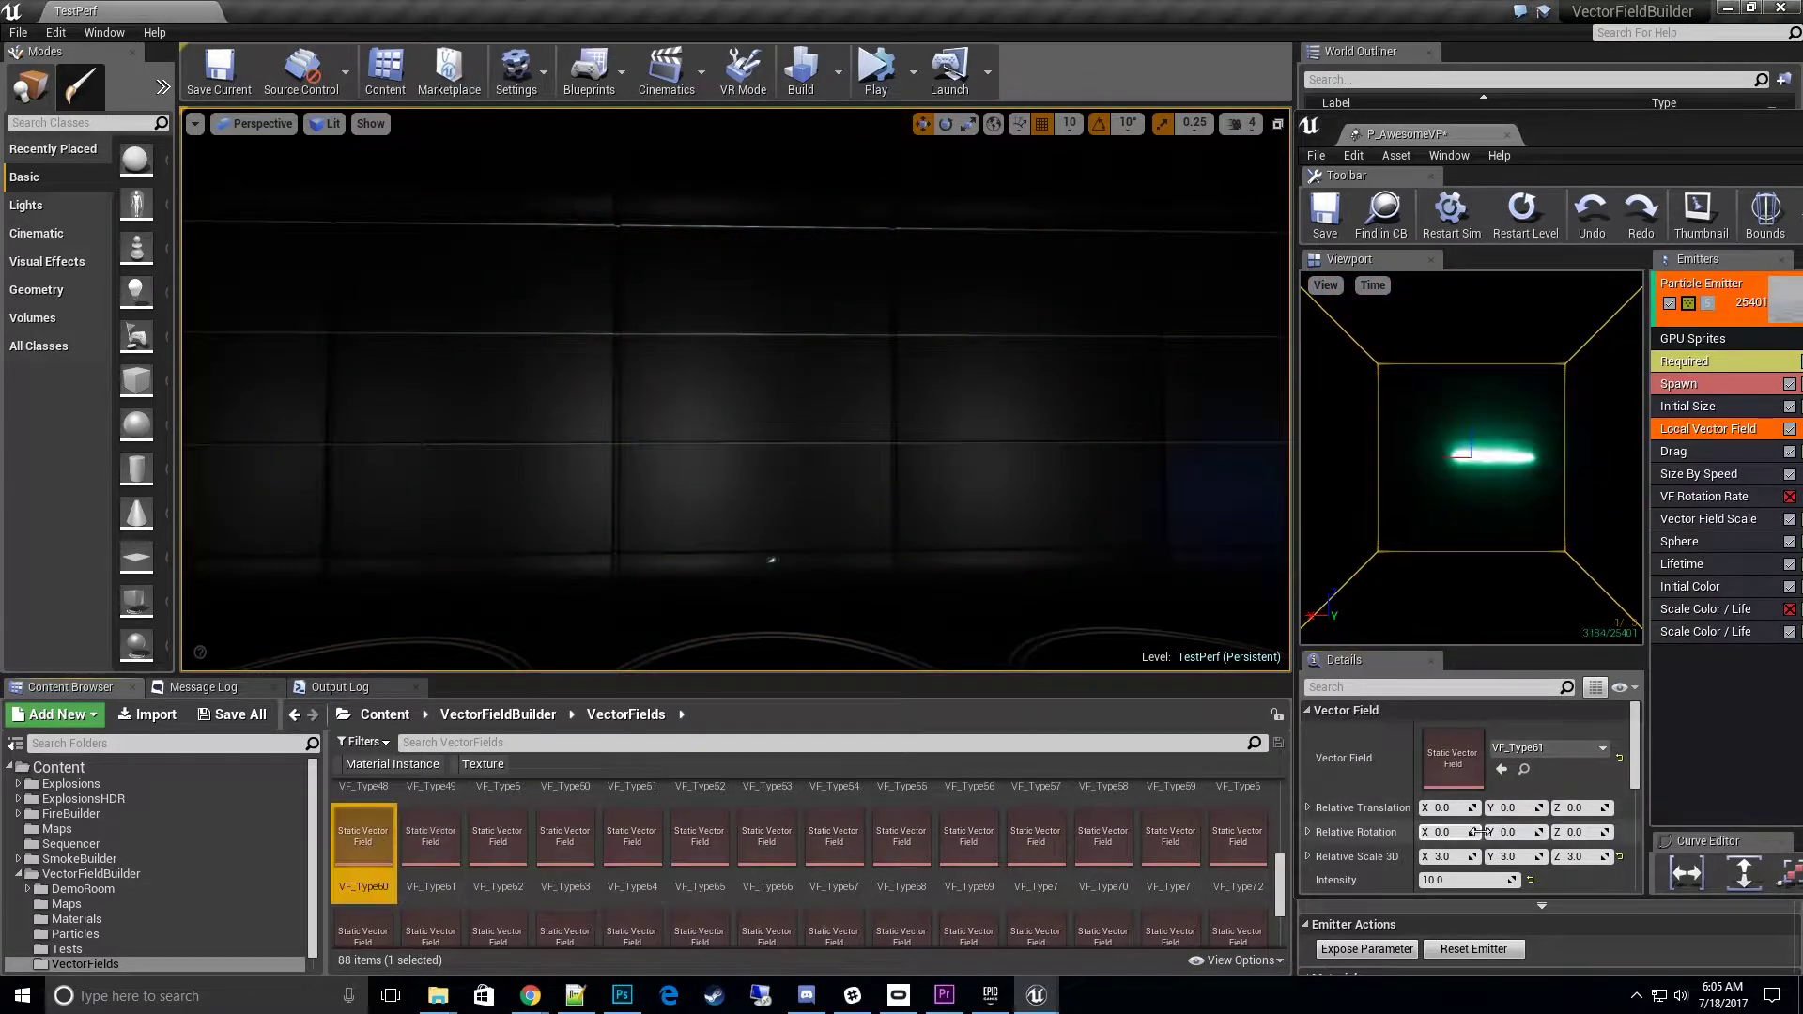
left_click(1502, 770)
scroll(1221, 845, "up", 1)
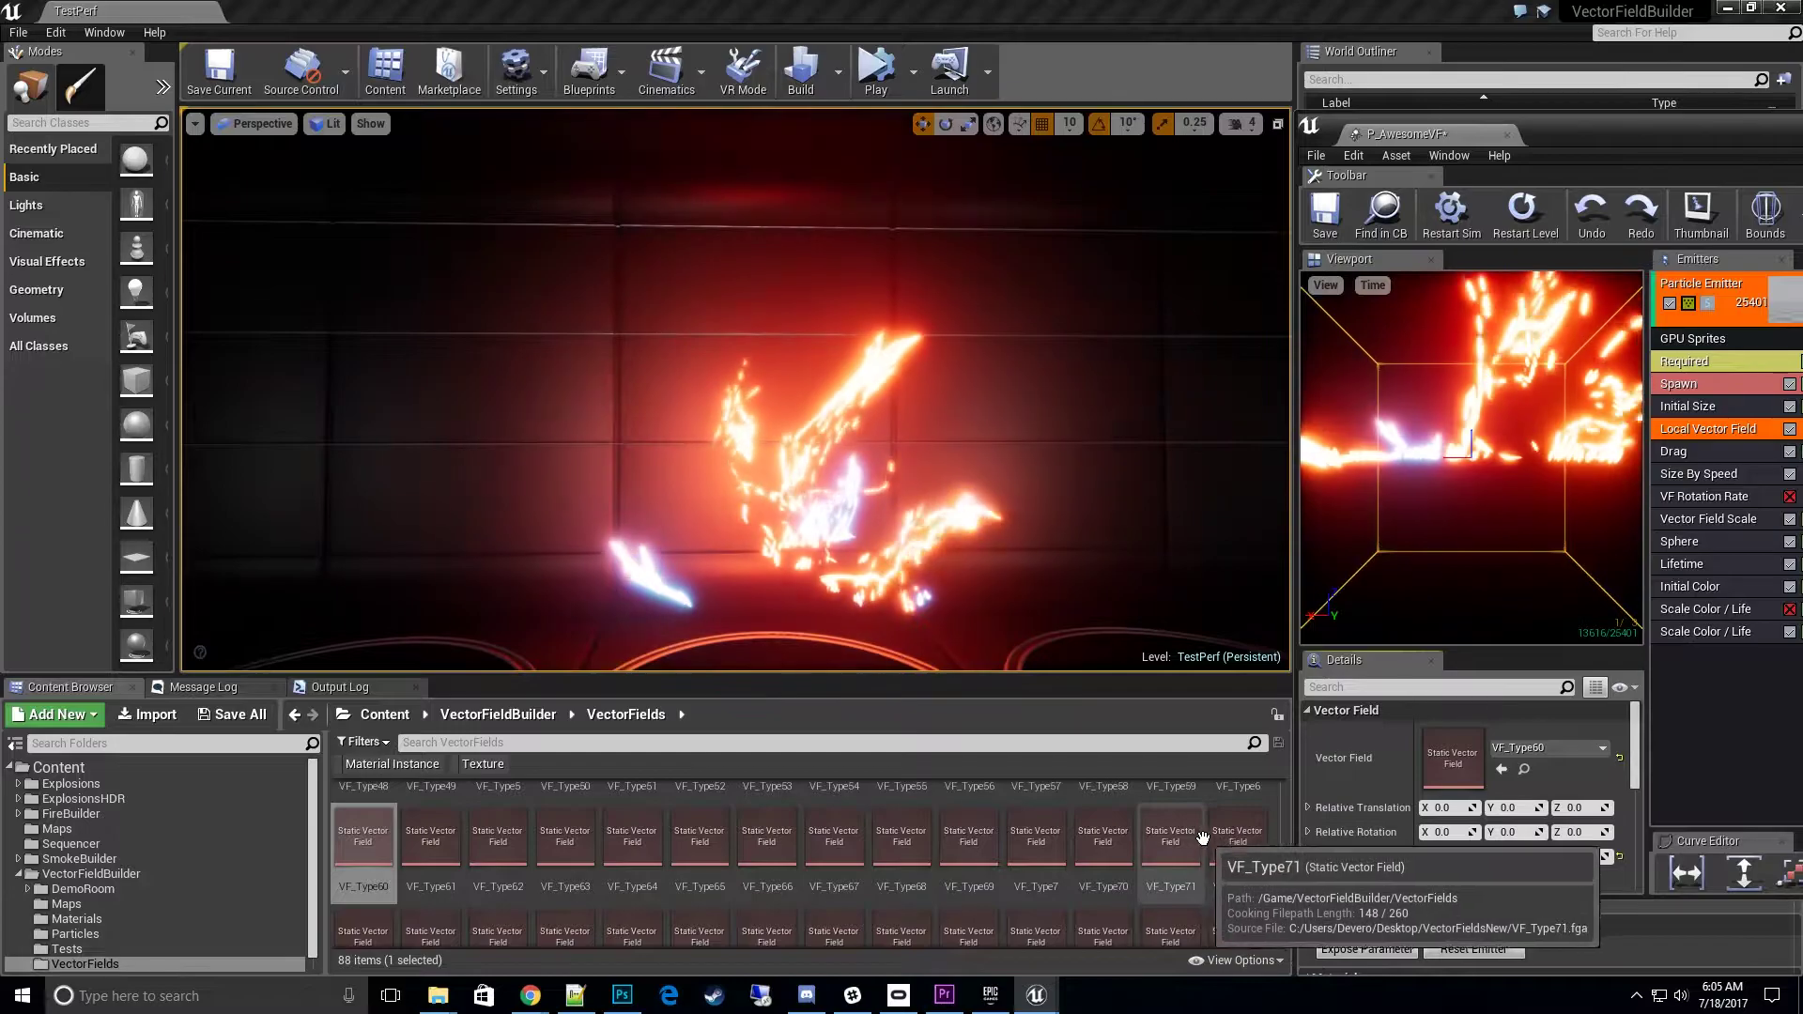
scroll(1206, 839, "up", 1)
left_click(1170, 805)
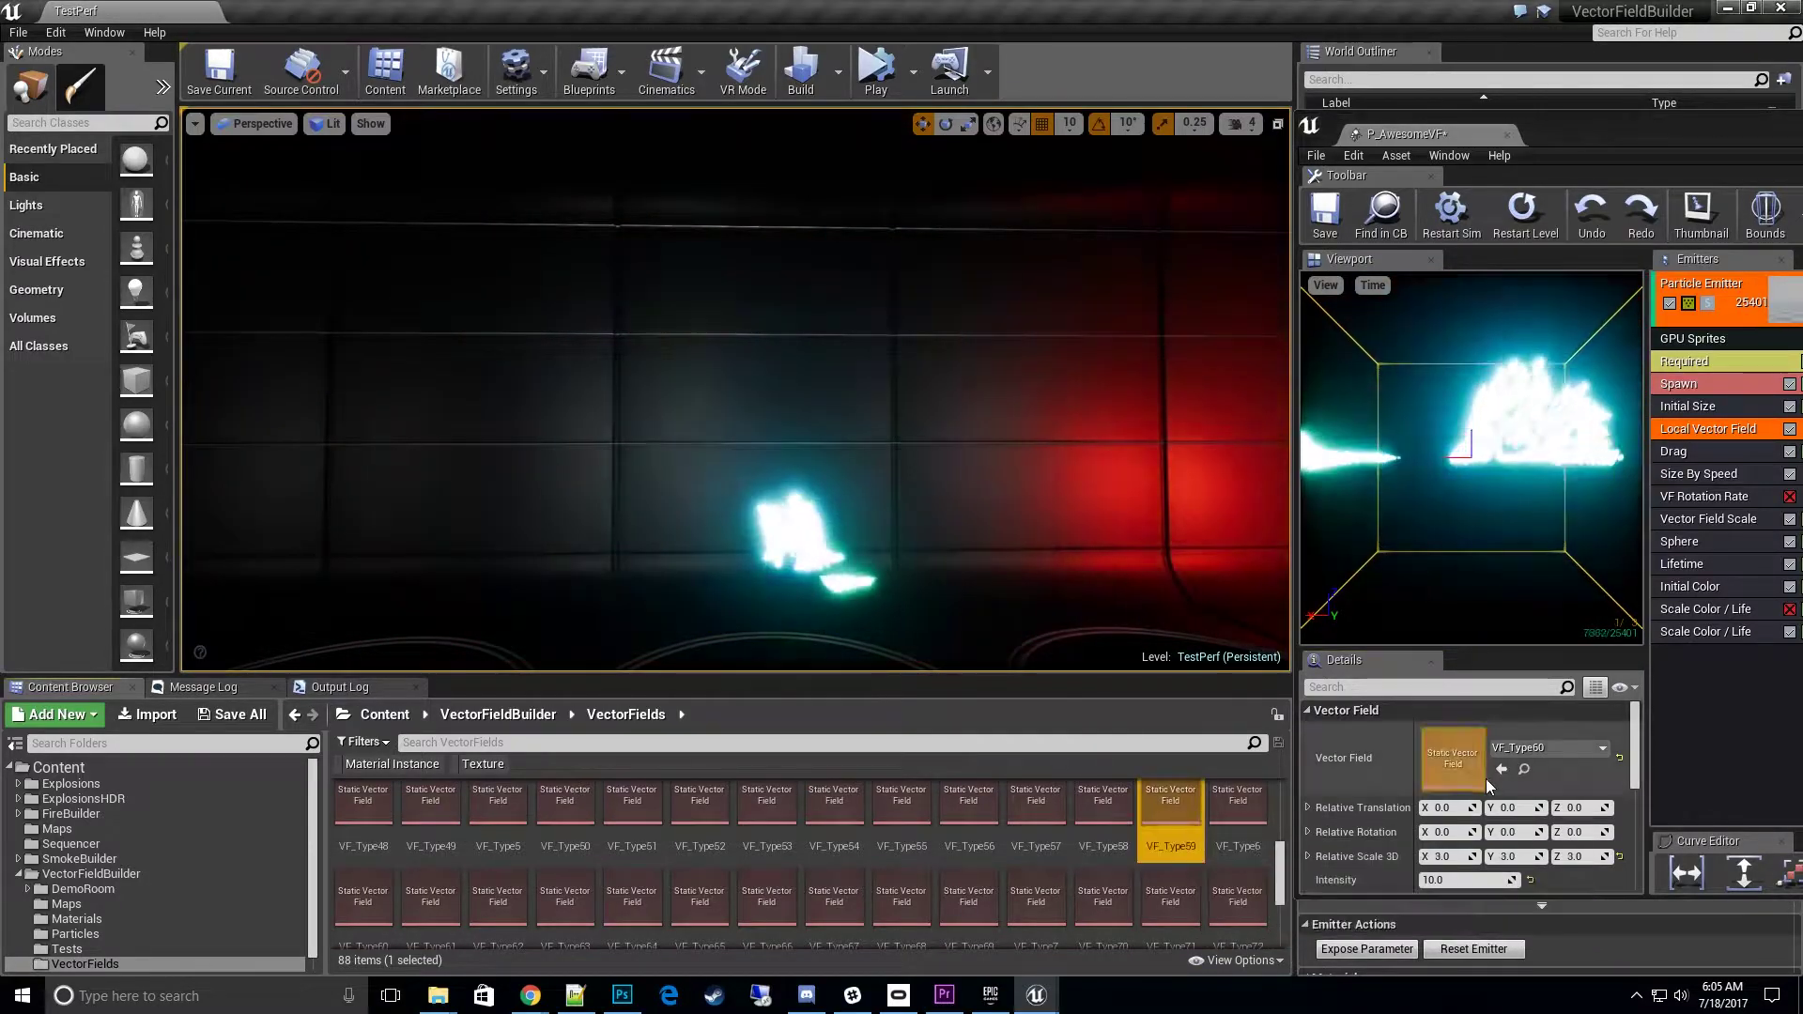
left_click(1501, 770)
Apply VF_Type58, VF_Type57, VF_Type56 and VF_Type55 to the vector field in turn.
scroll(1089, 831, "up", 1)
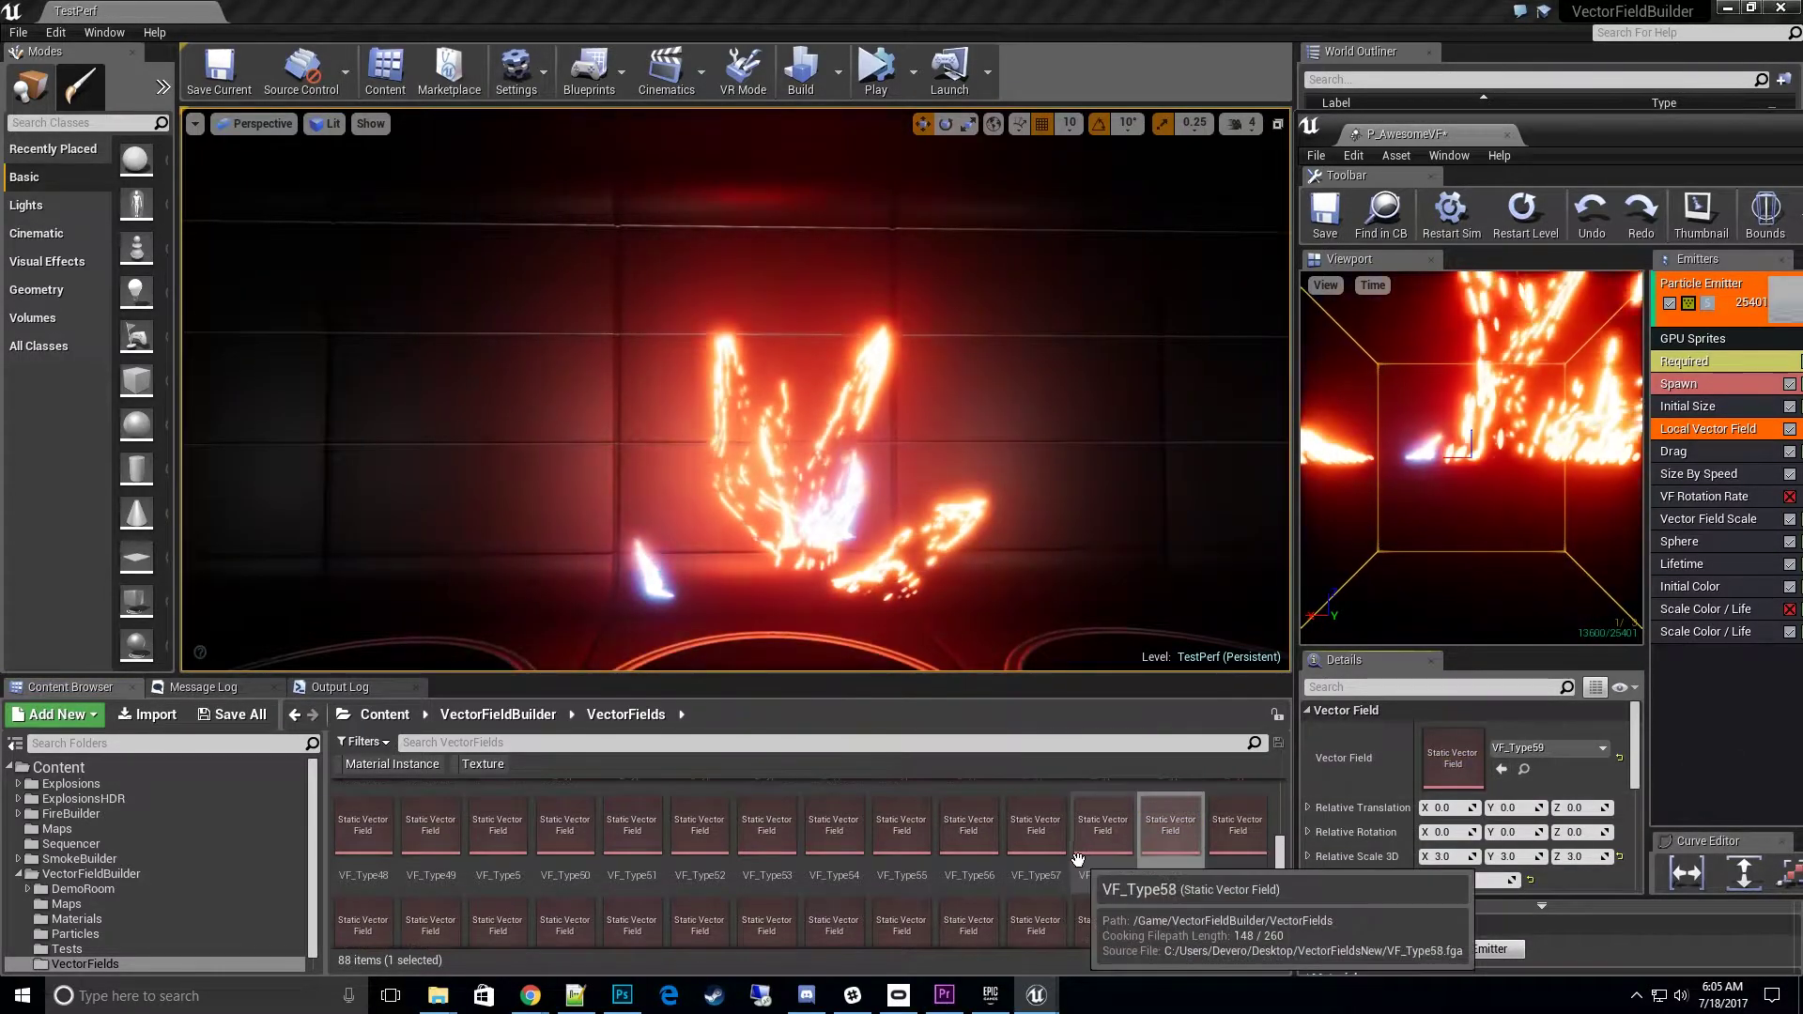
left_click(1100, 828)
left_click(1502, 770)
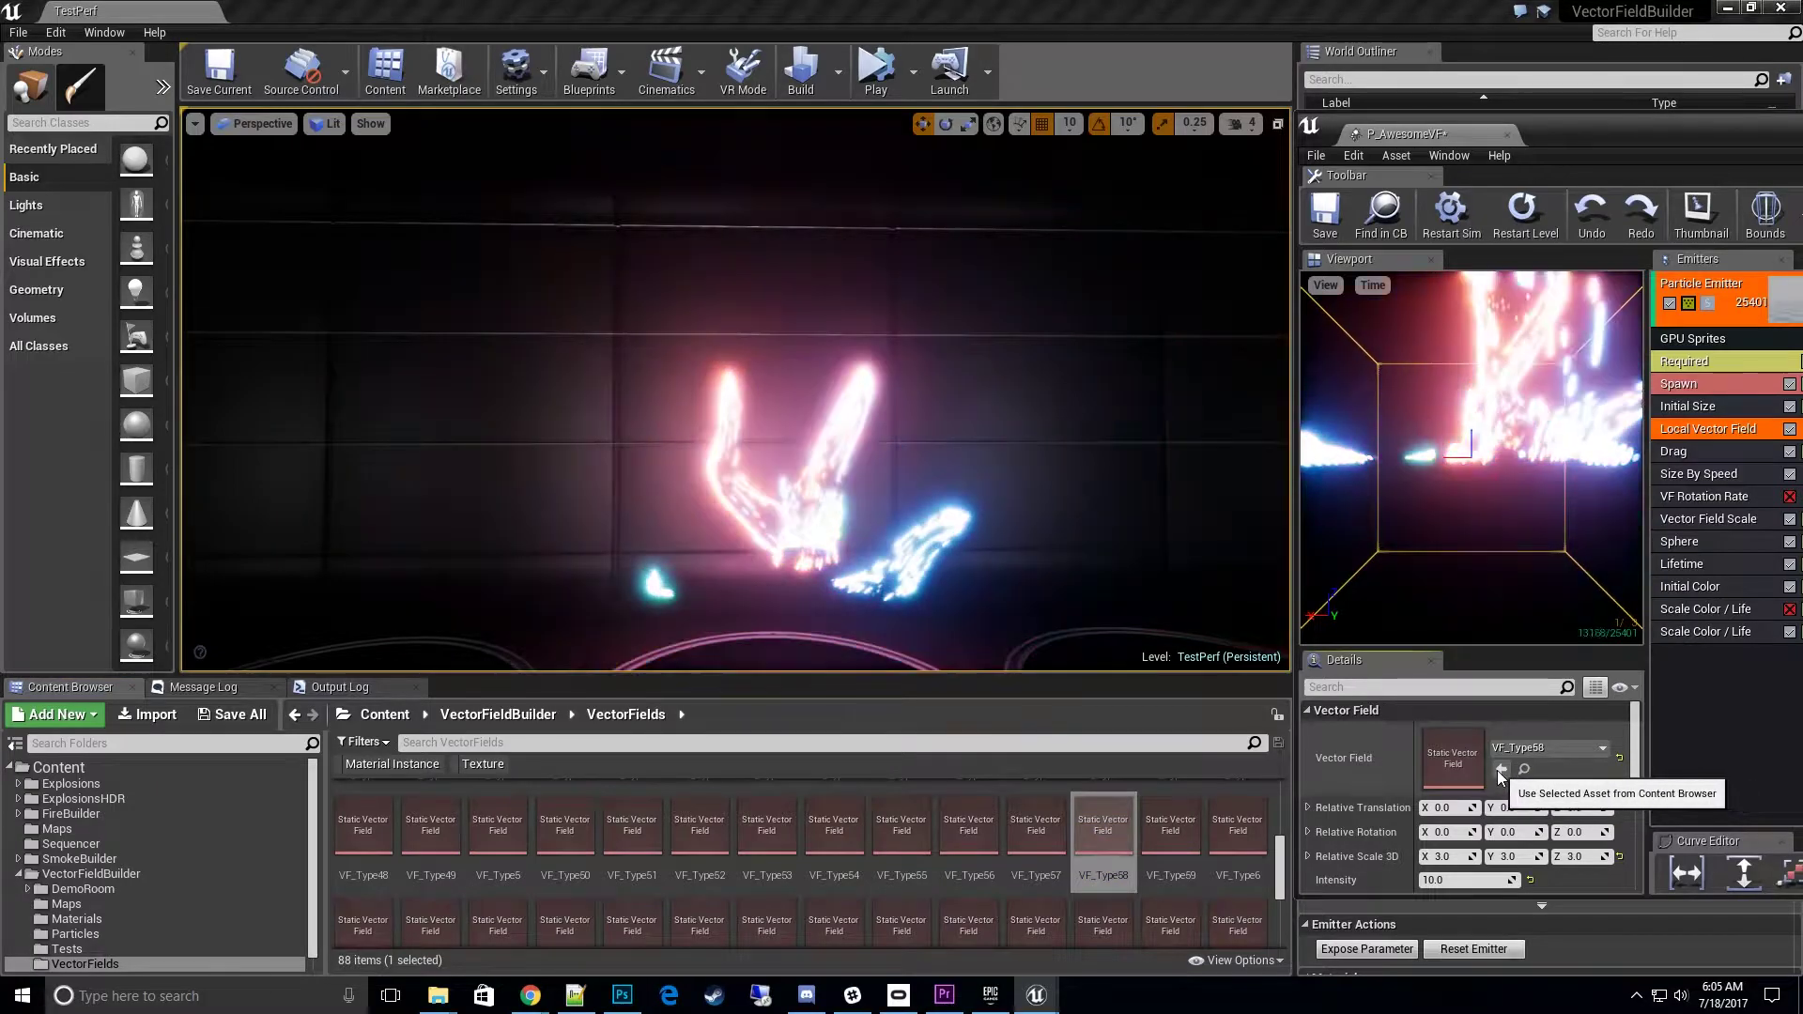
left_click(1052, 875)
left_click(1502, 770)
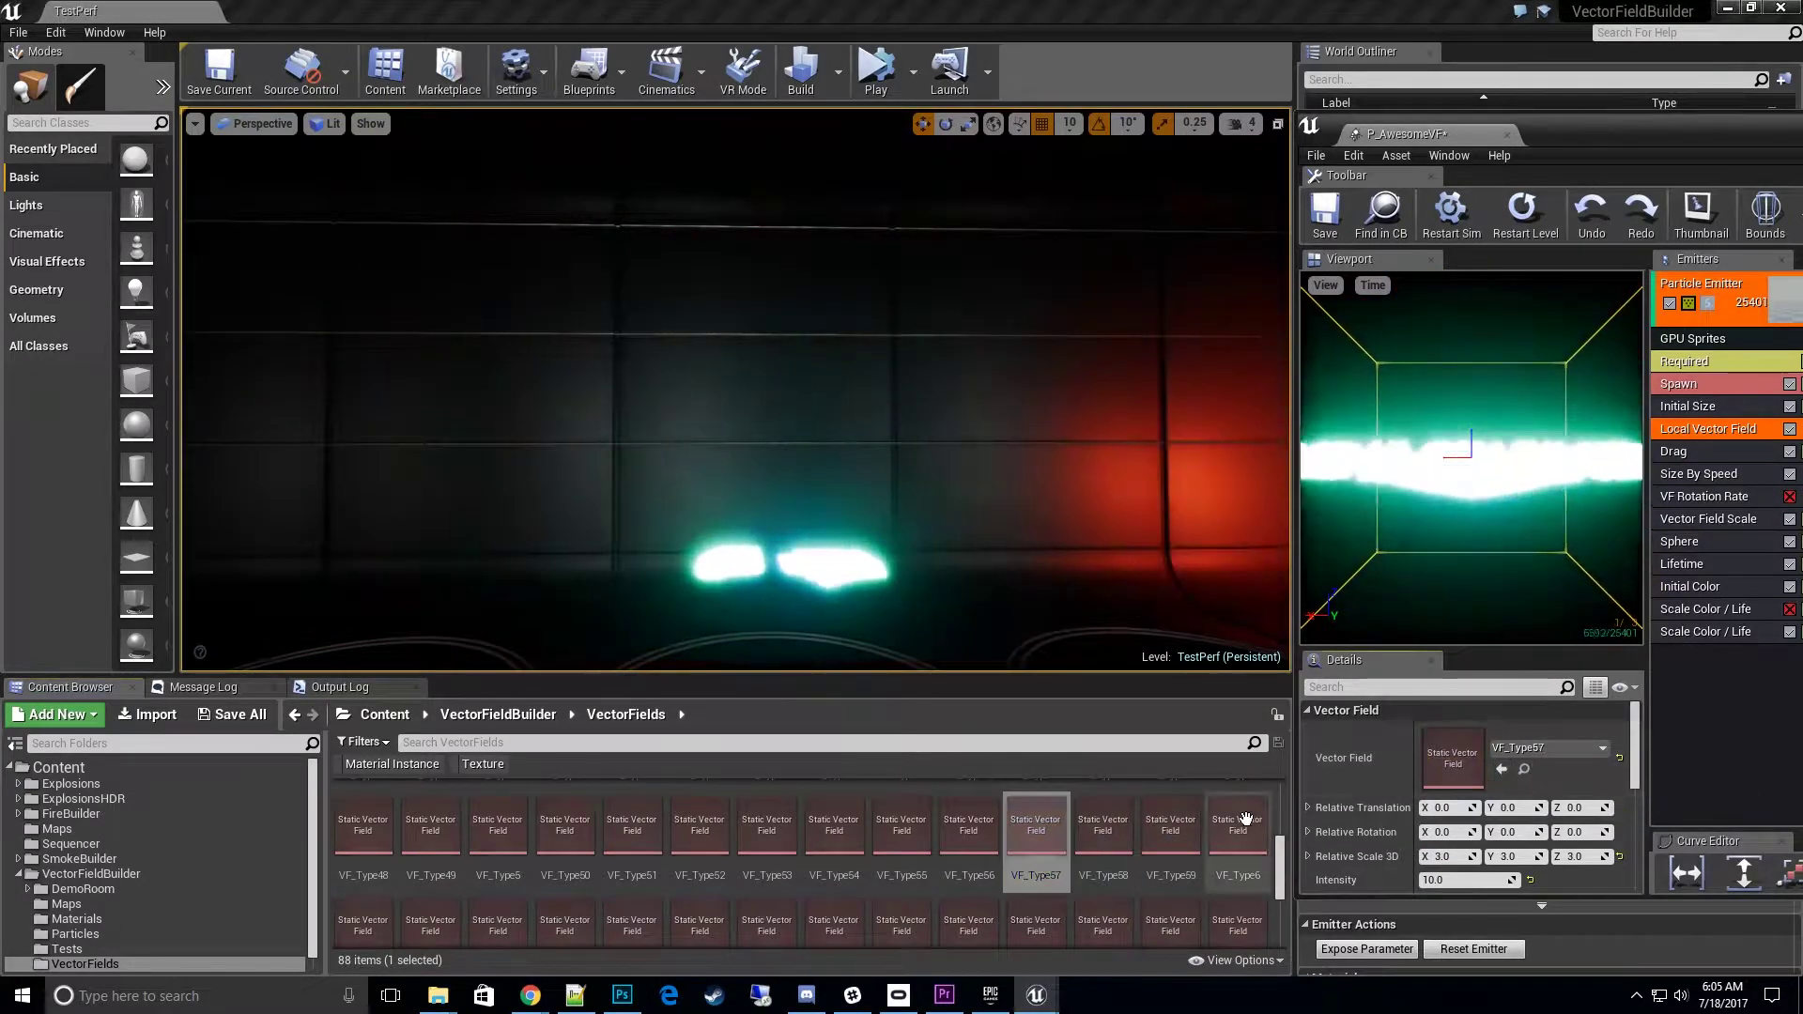
left_click(968, 826)
left_click(1501, 770)
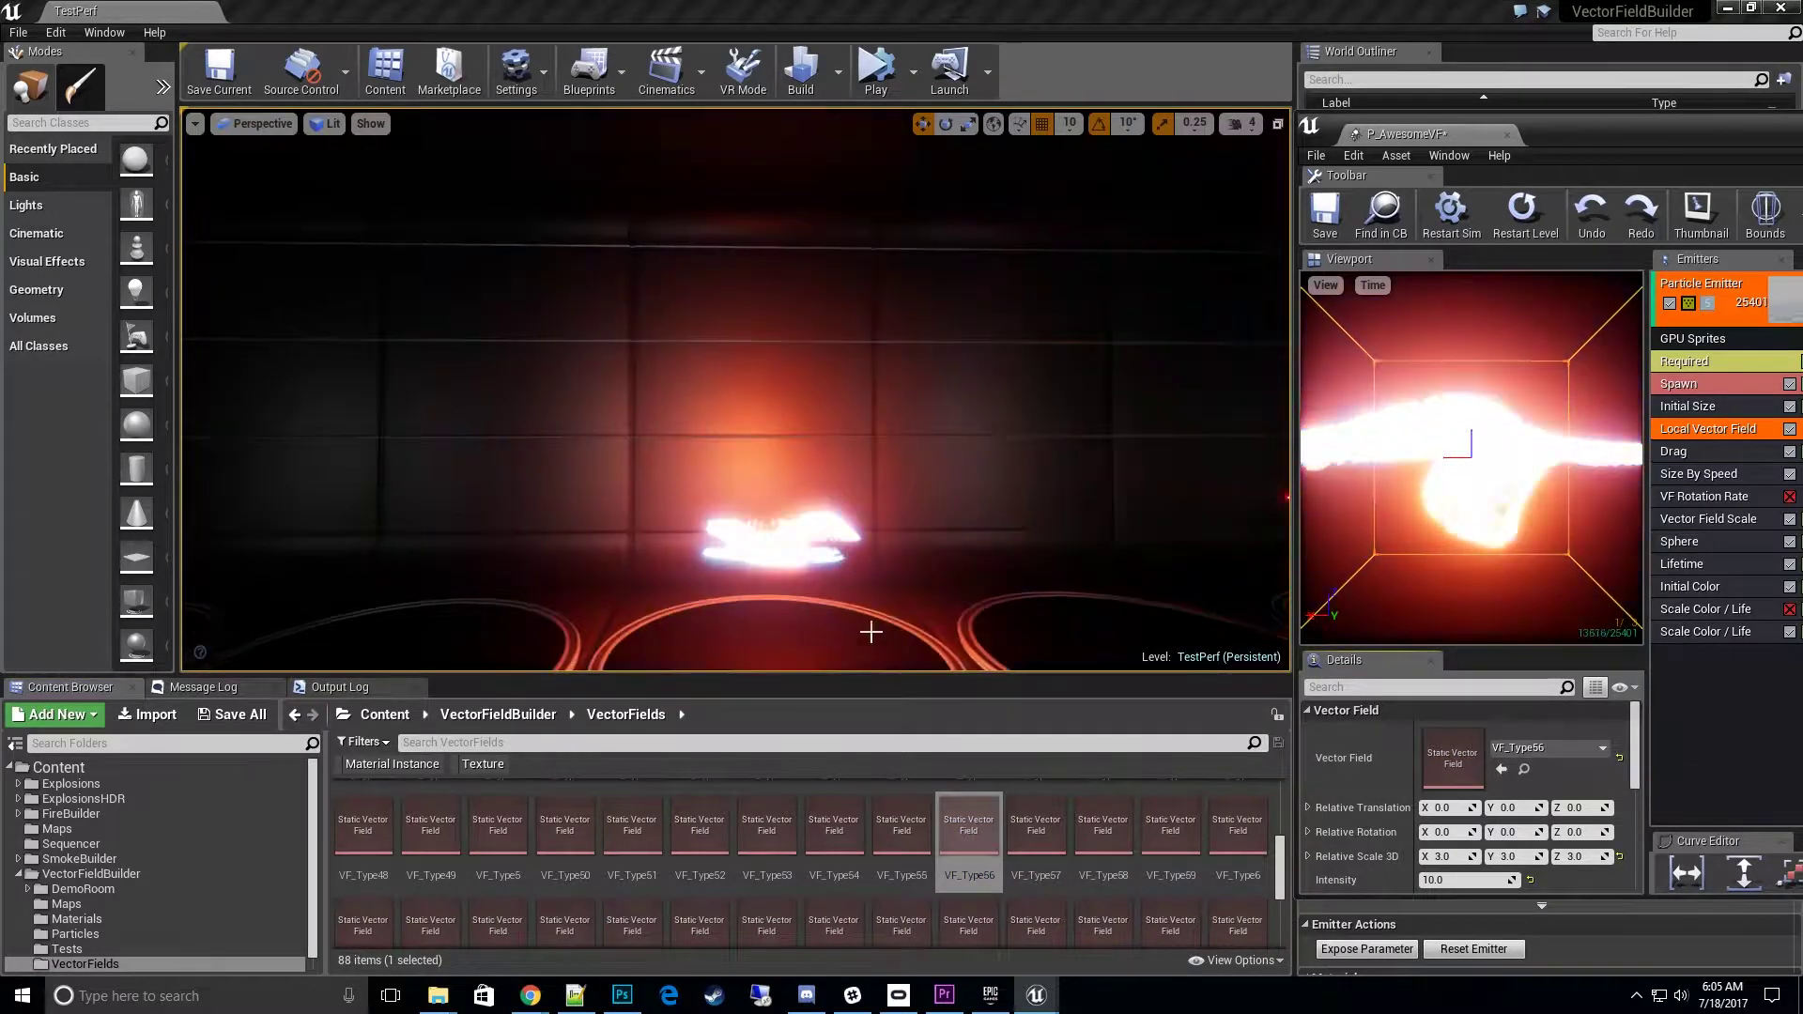
left_click(902, 827)
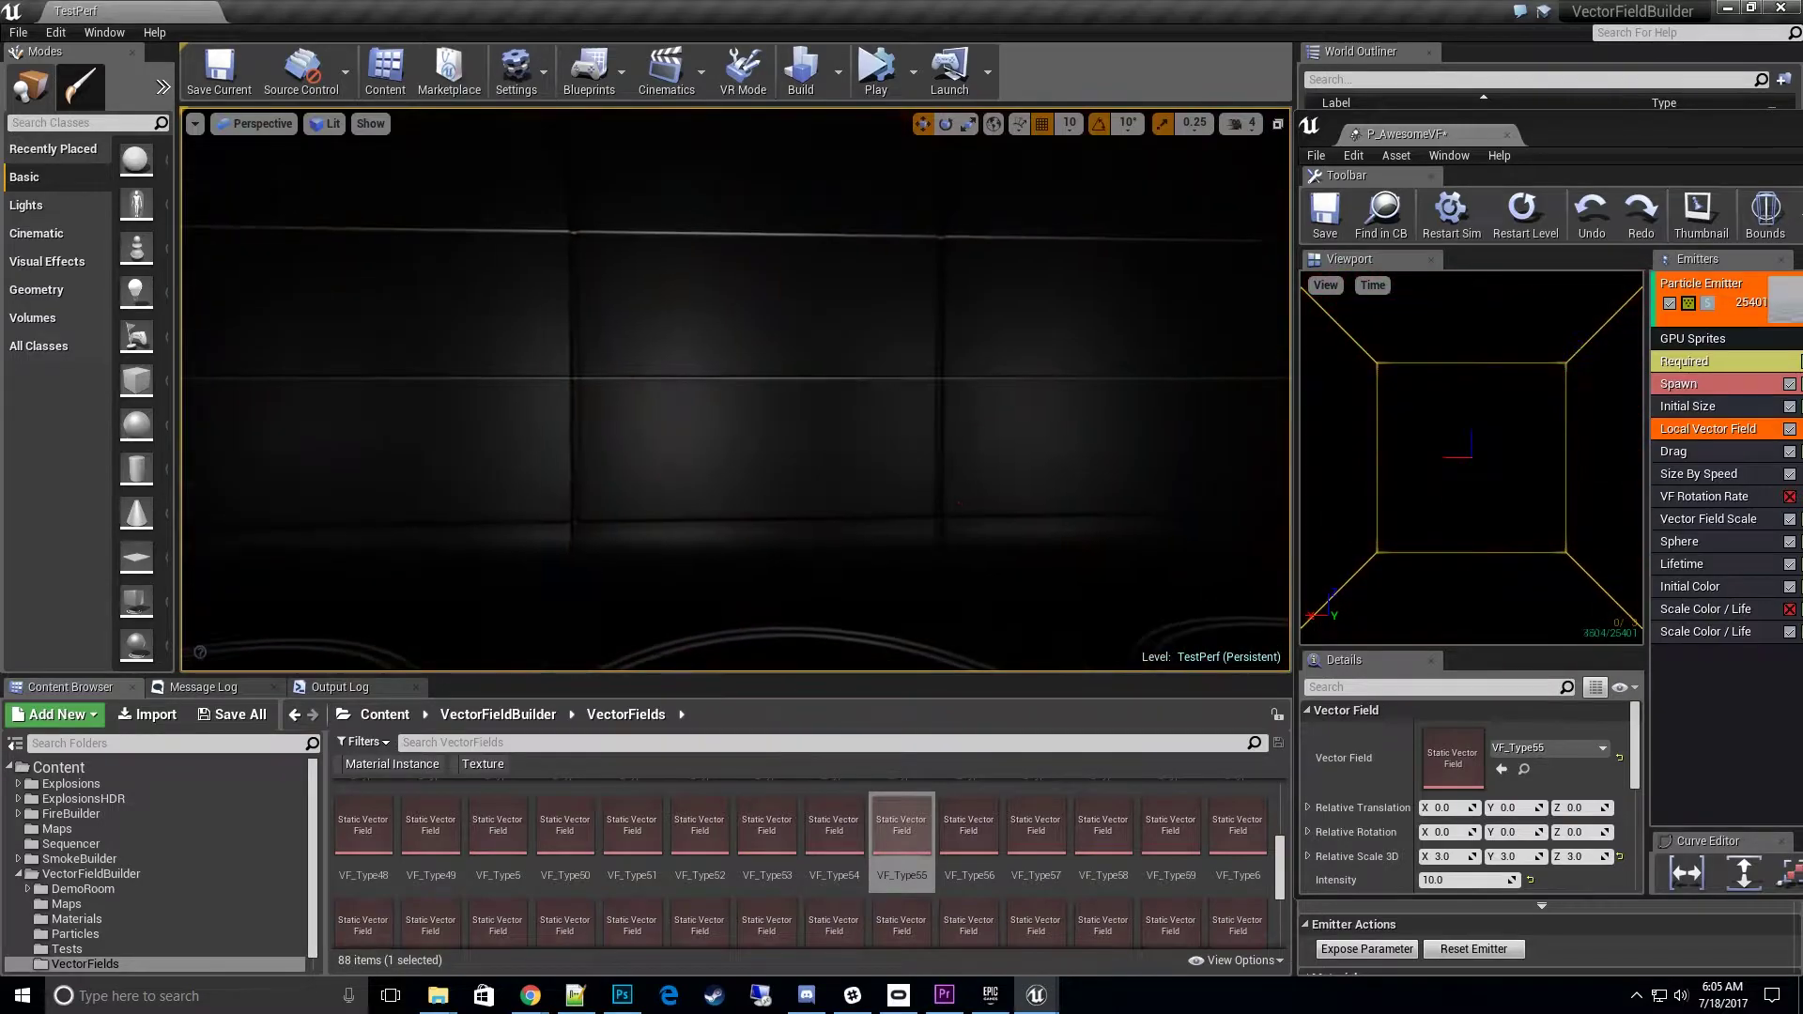
left_click(1501, 770)
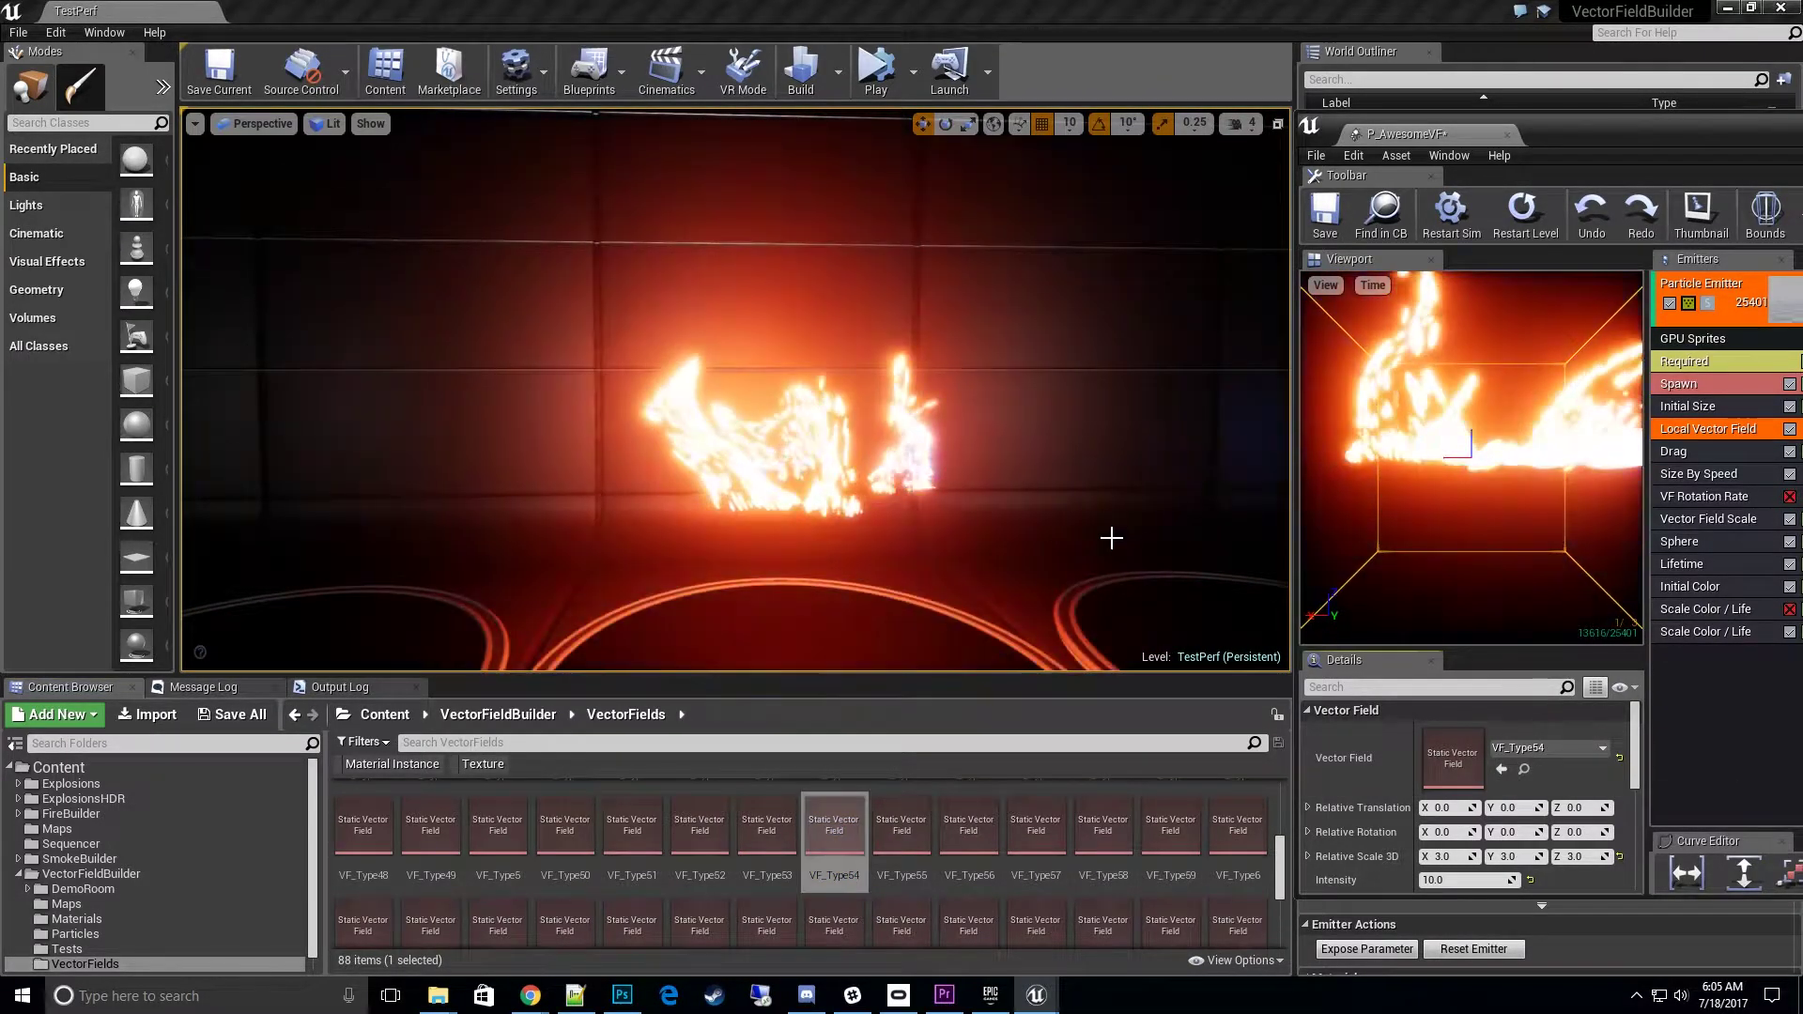
Apply VF_Type53, VF_Type52, VF_Type49 and VF_Type48 to the vector field in turn.
left_click(767, 836)
left_click(1502, 770)
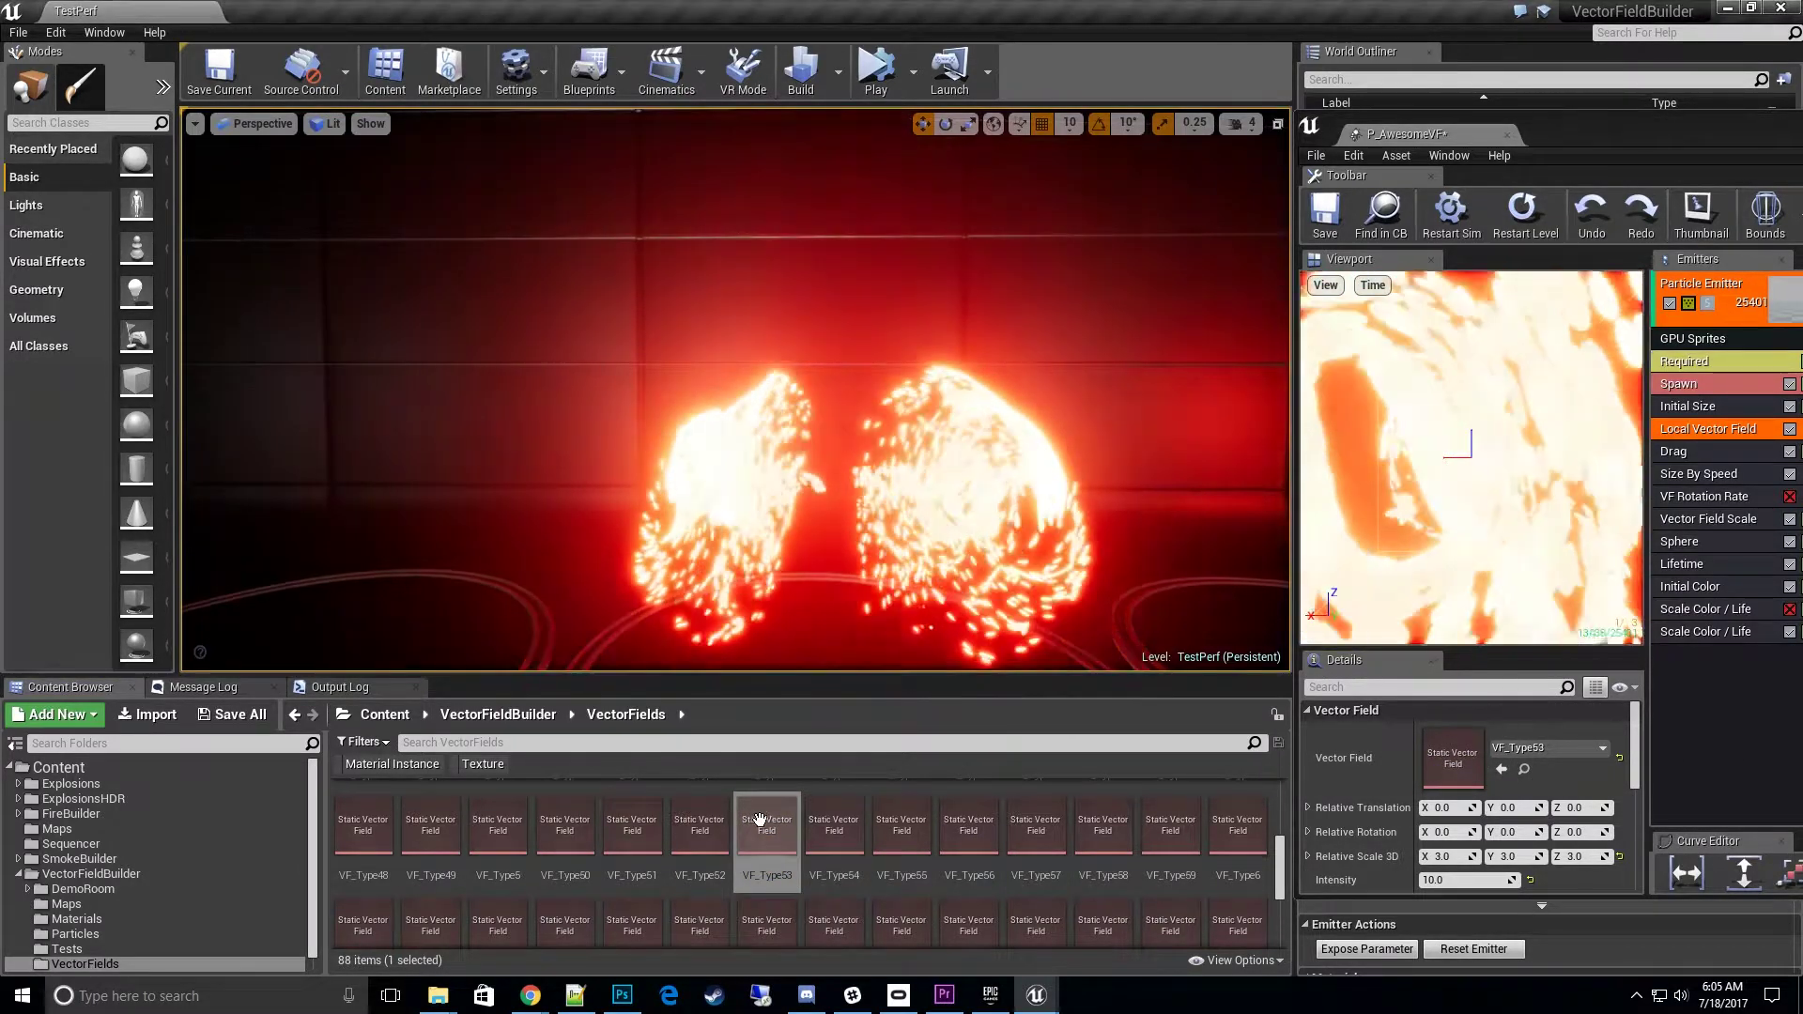
left_click(699, 832)
left_click(1502, 770)
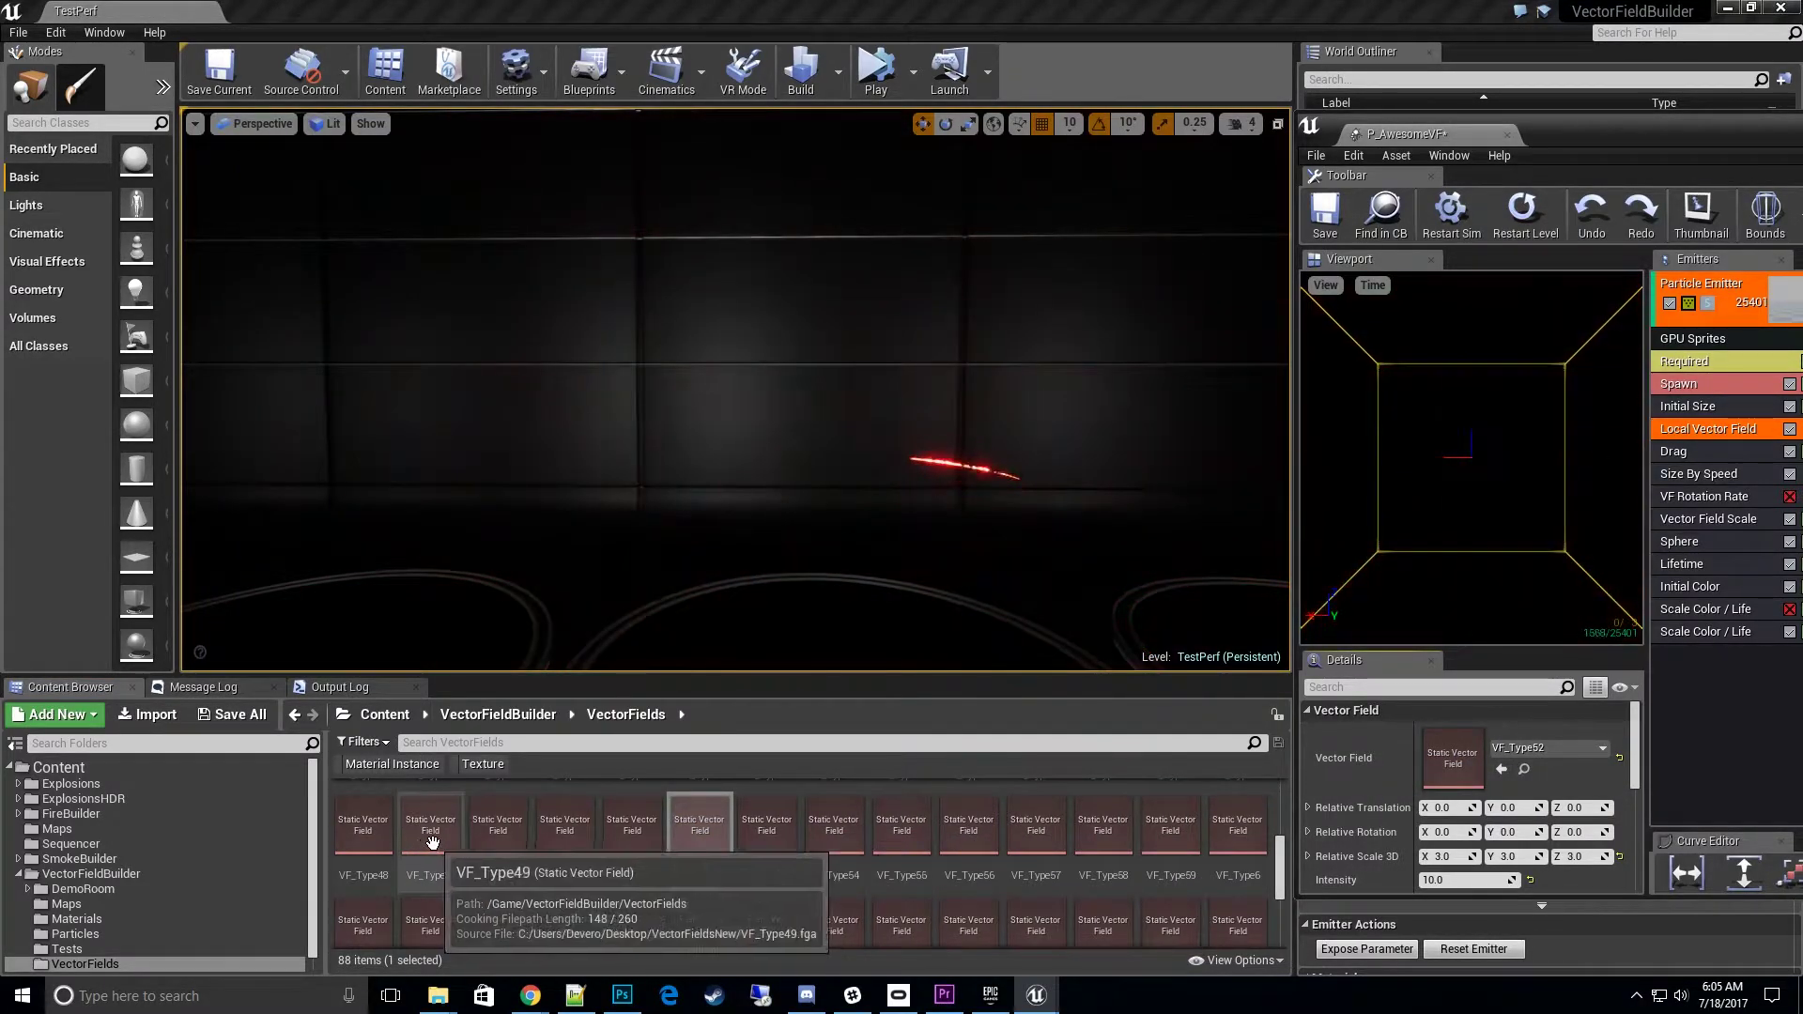
left_click(430, 831)
left_click(1501, 770)
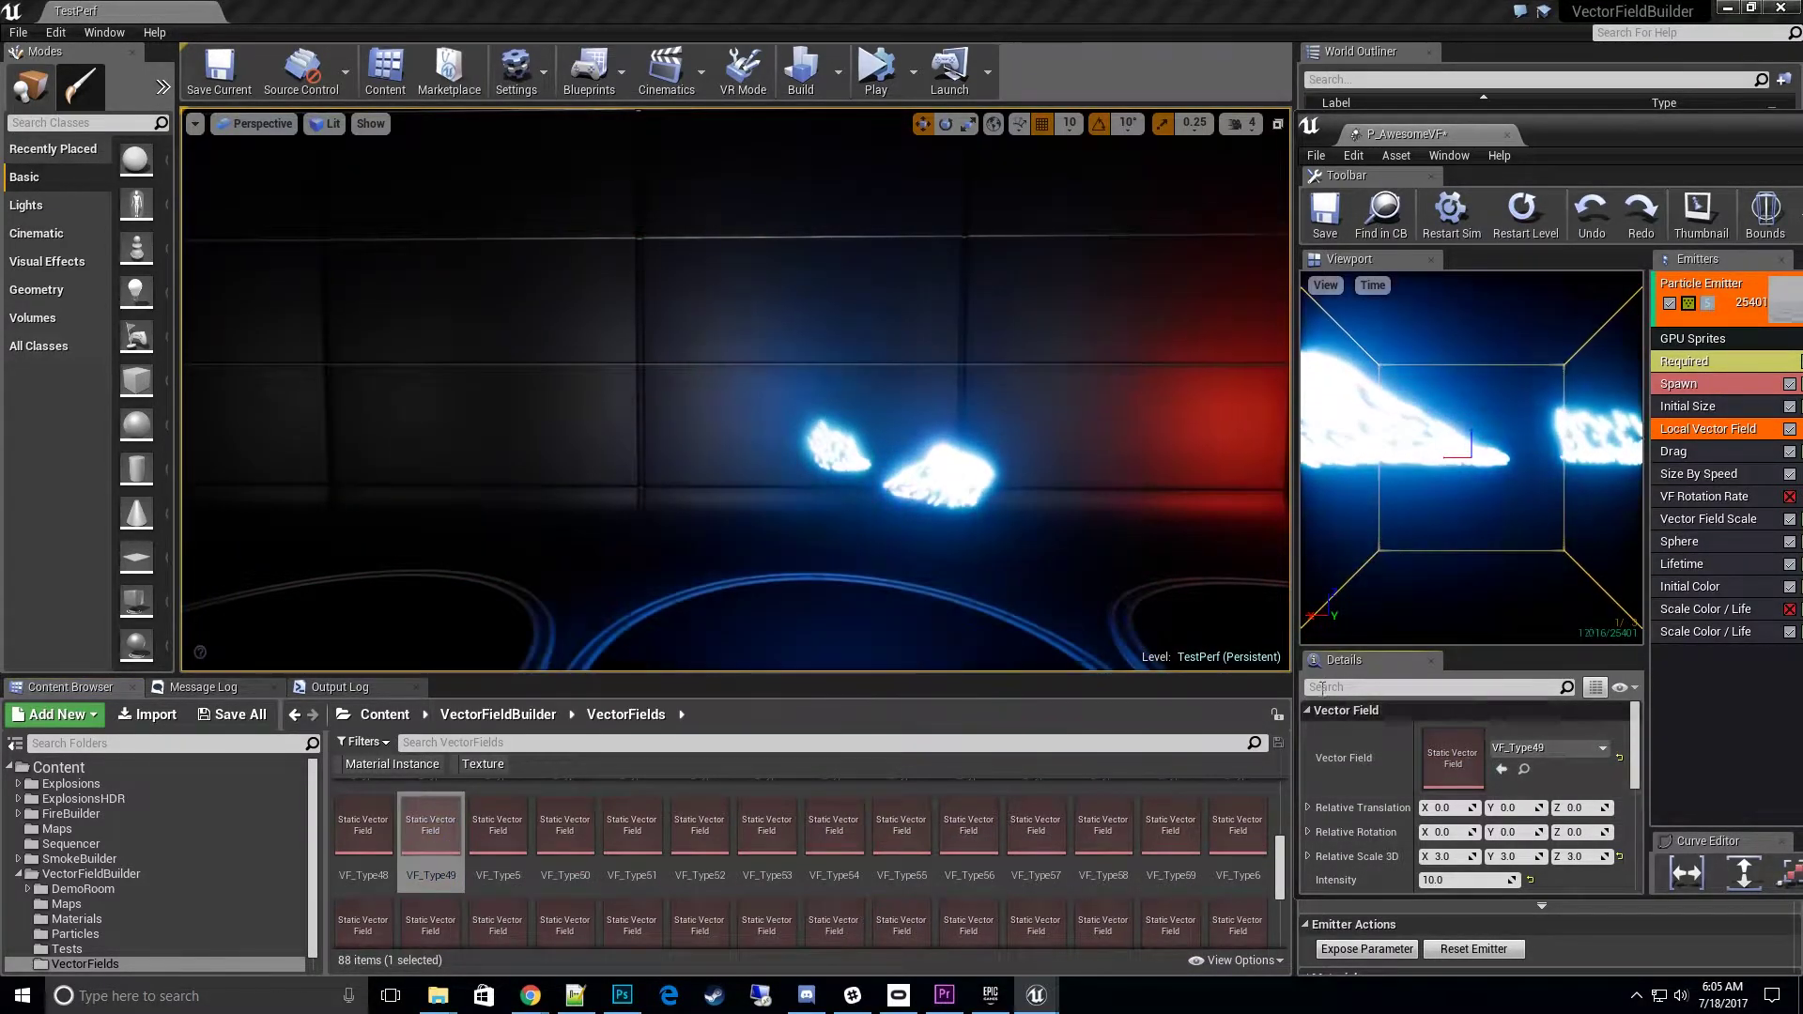
left_click(363, 826)
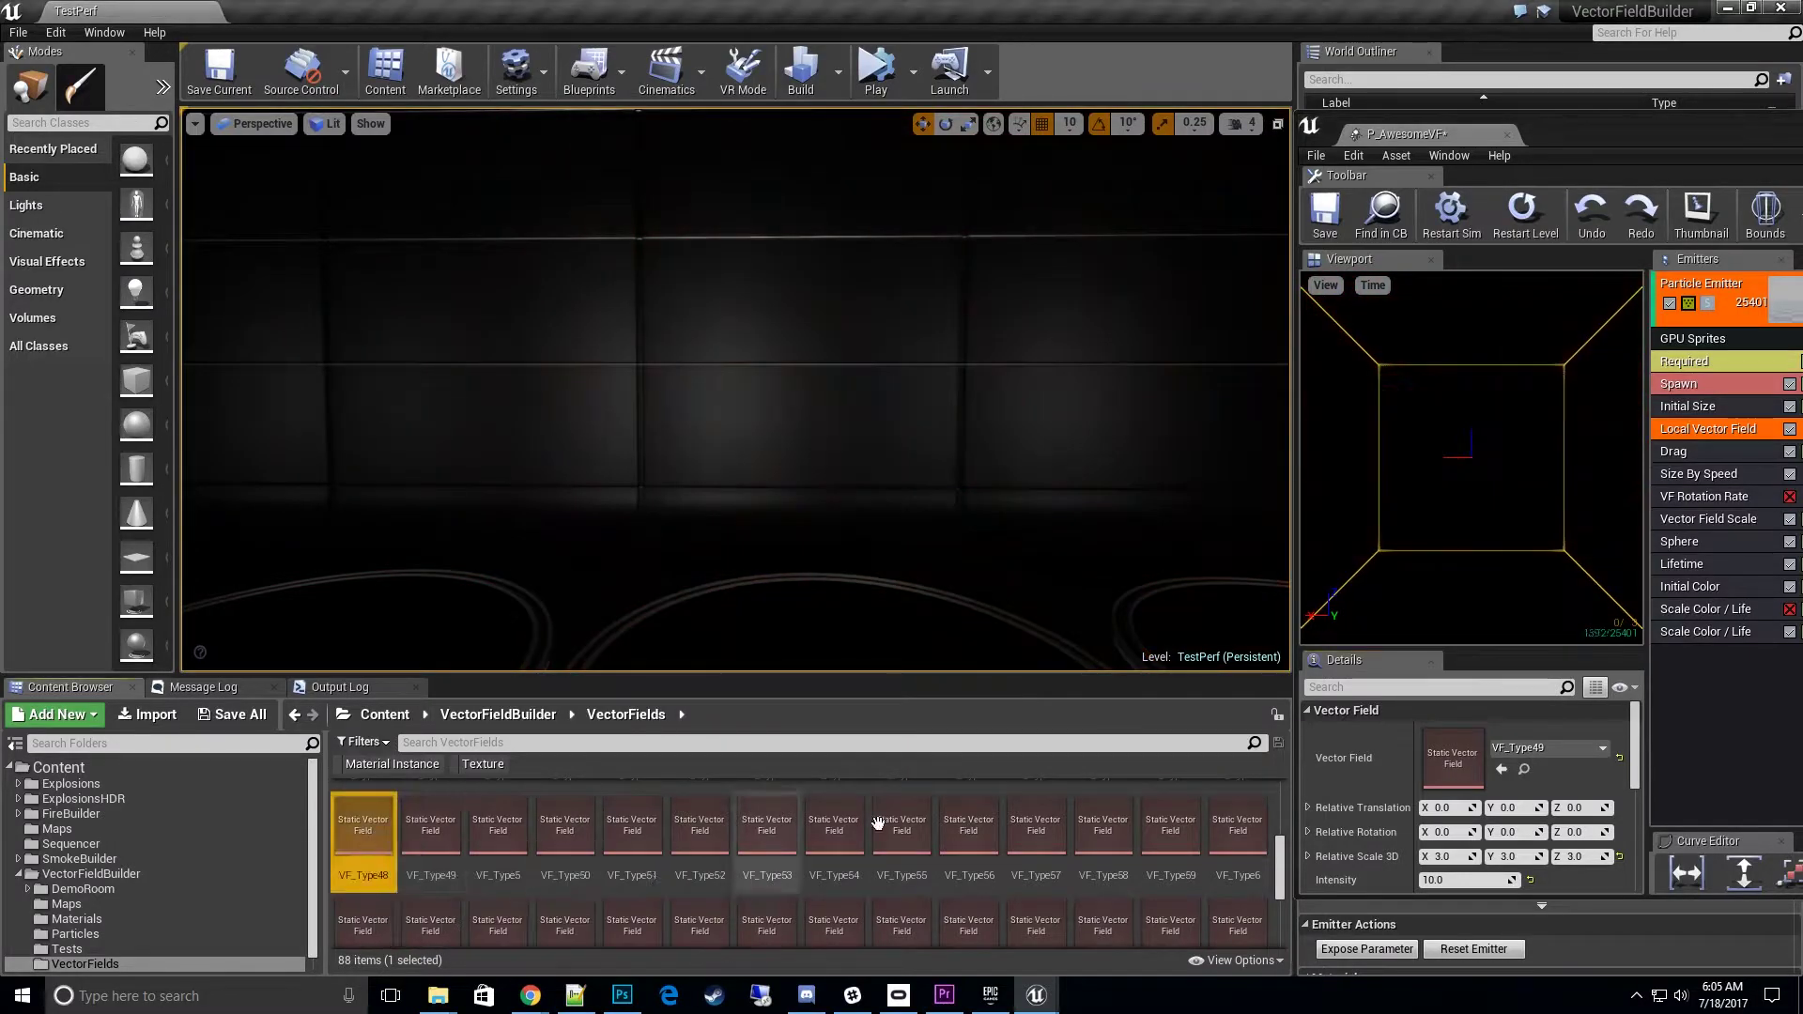
left_click(1503, 770)
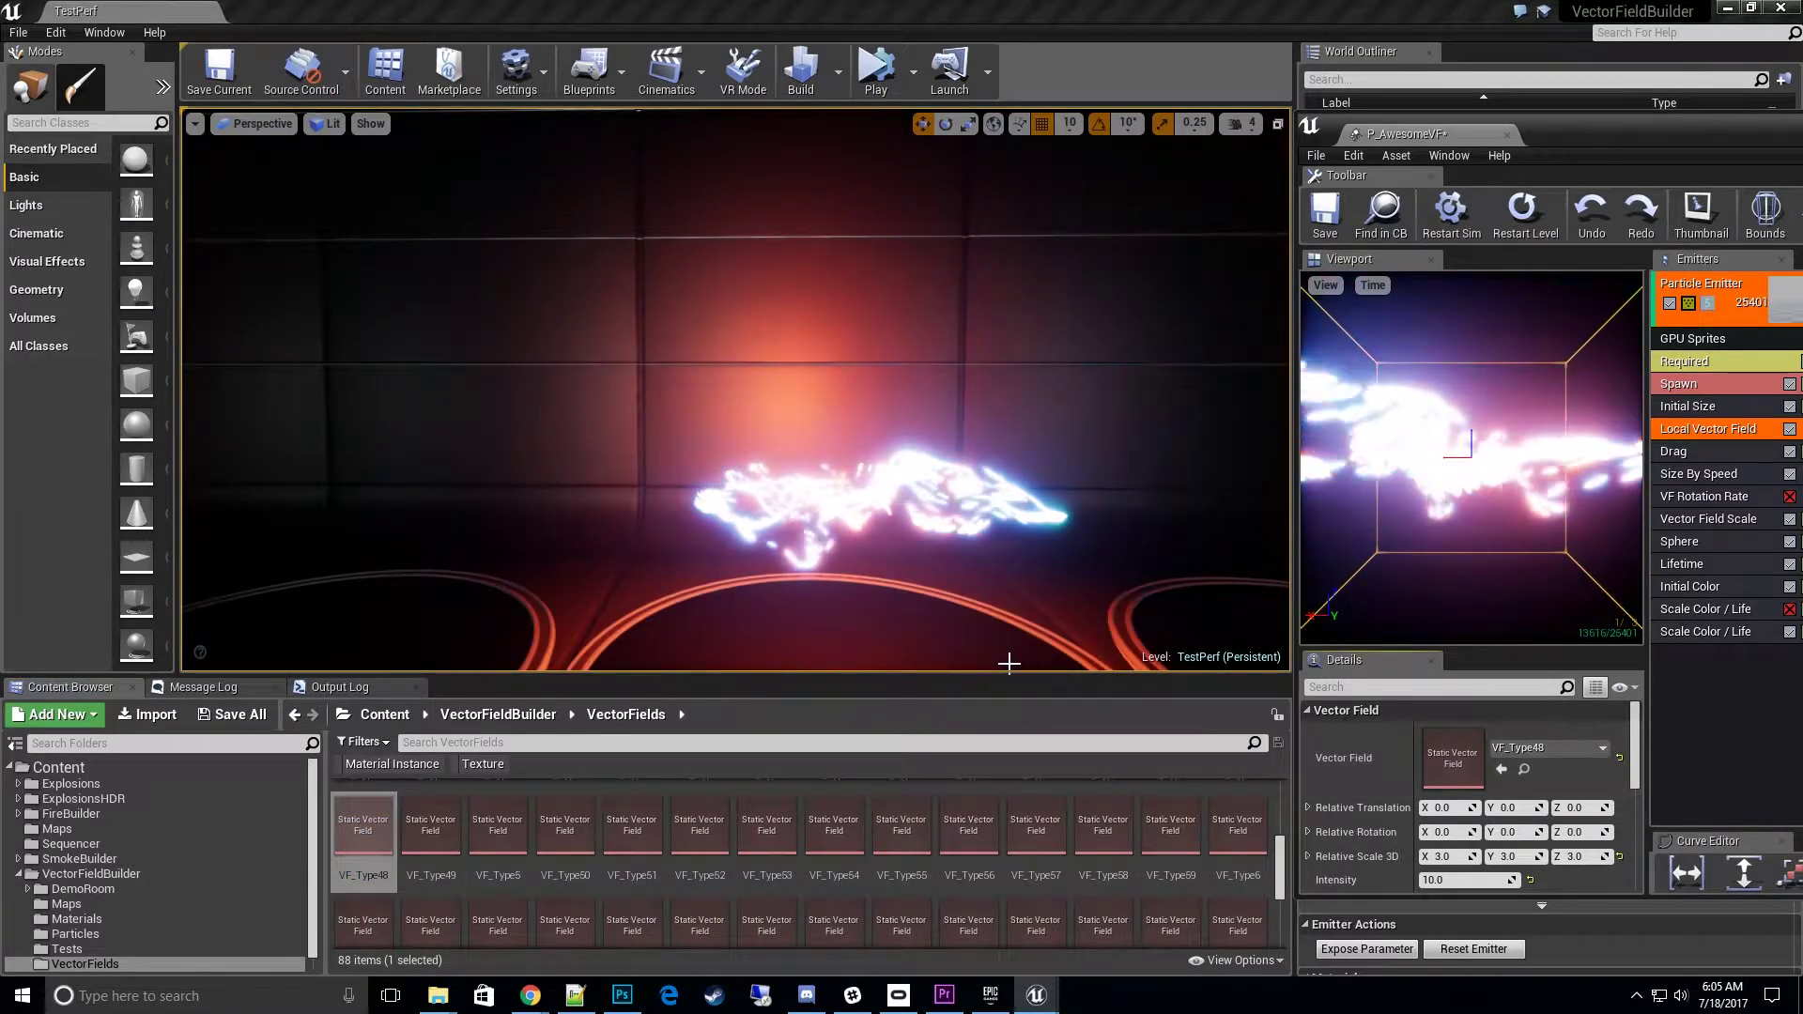
scroll(1042, 815, "up", 1)
Assign VF_Type47 to the Local Vector Field's Vector Field property and watch the flare loop.
left_click(1237, 824)
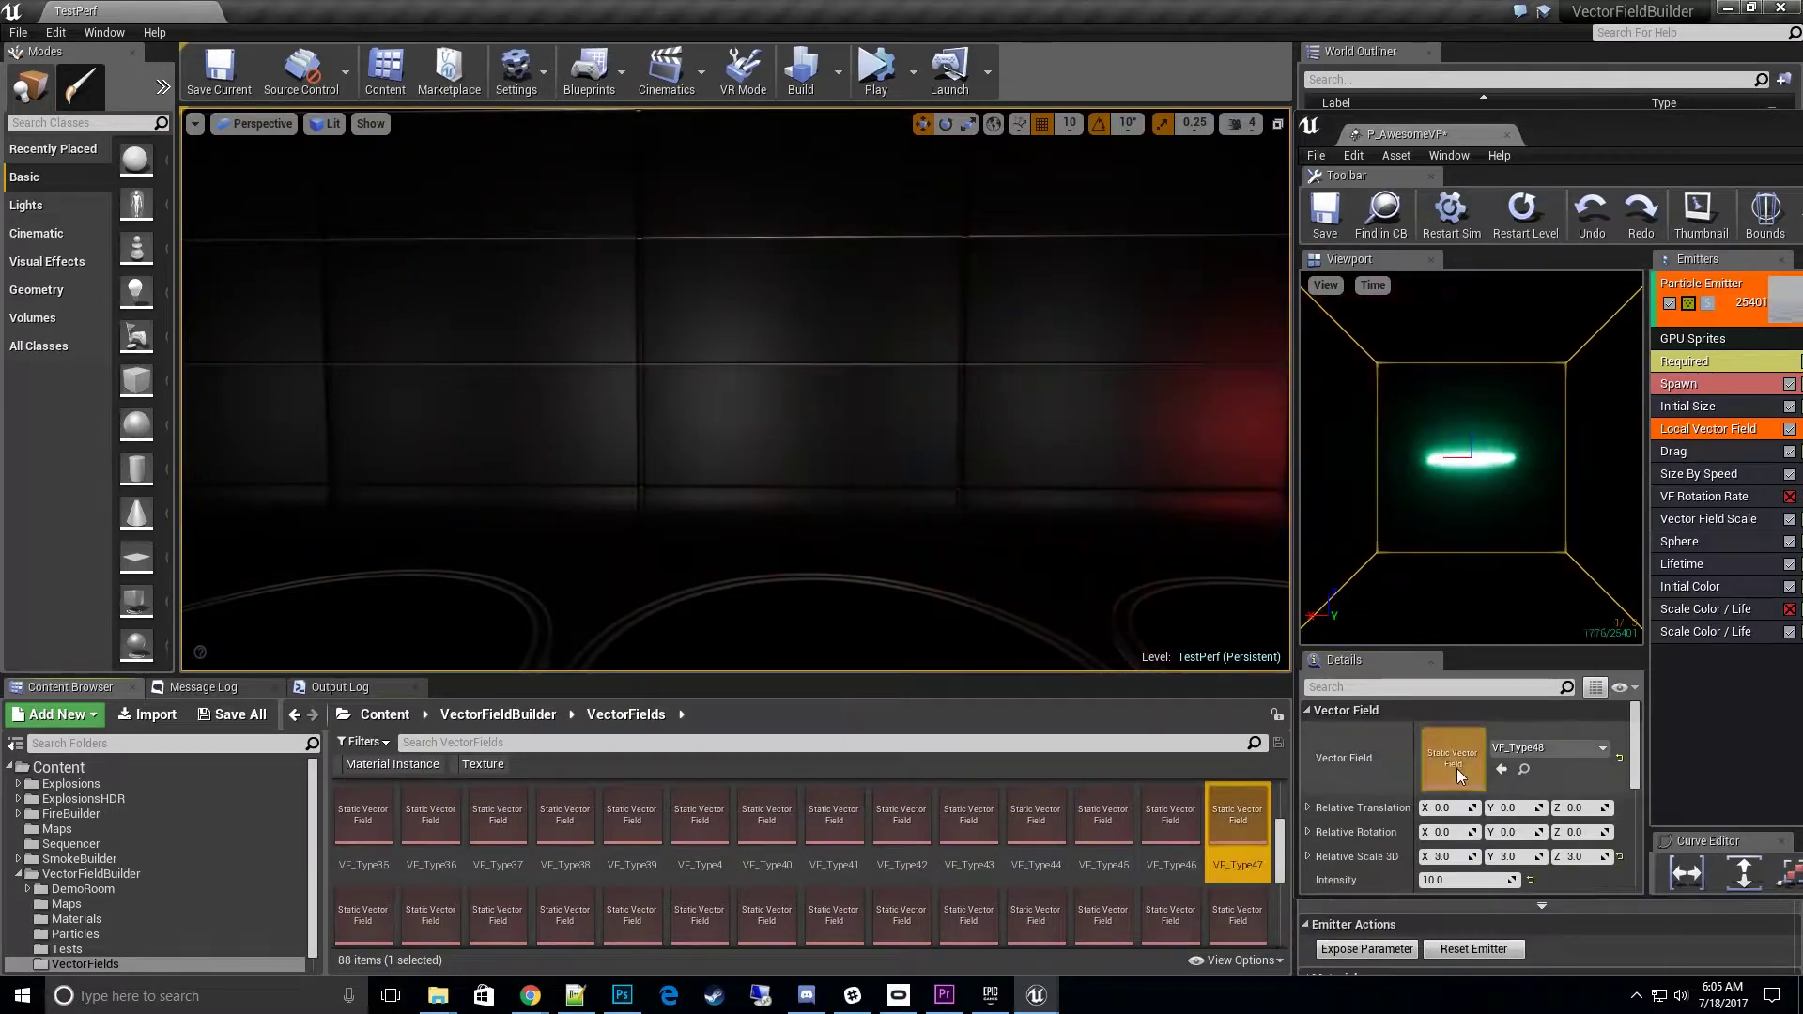
left_click(1502, 769)
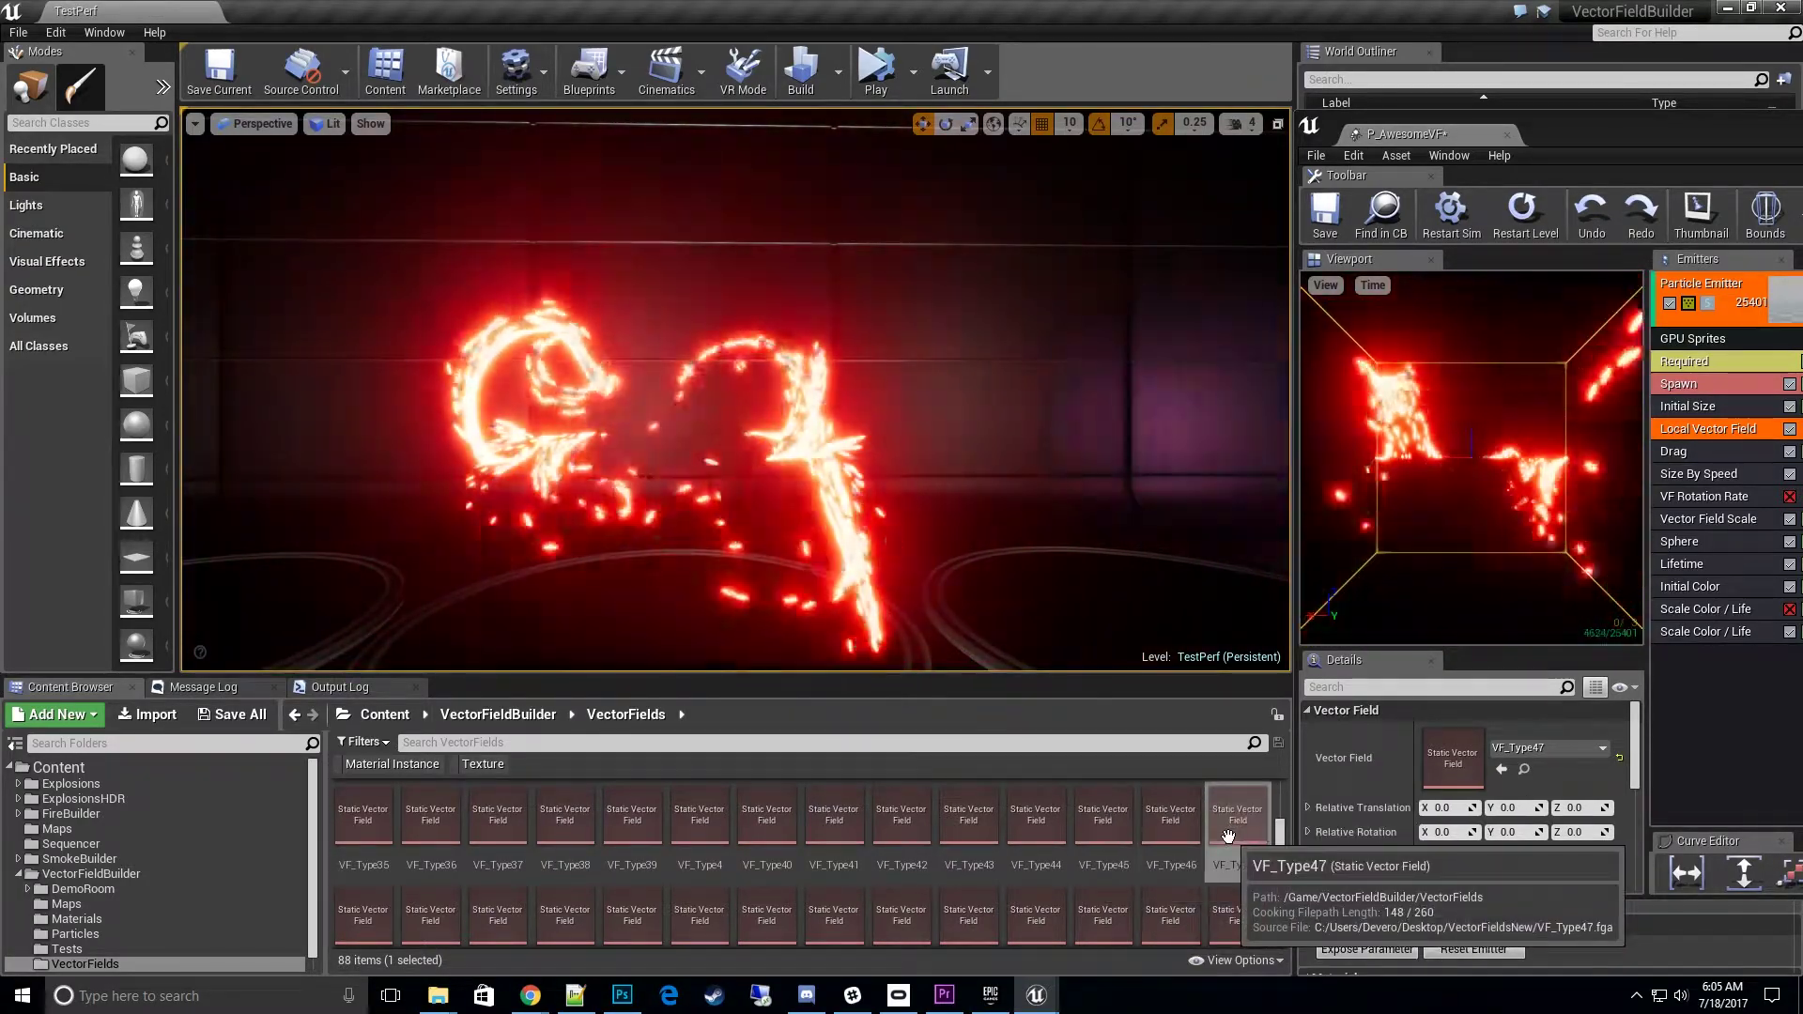
scroll(1164, 918, "up", 1)
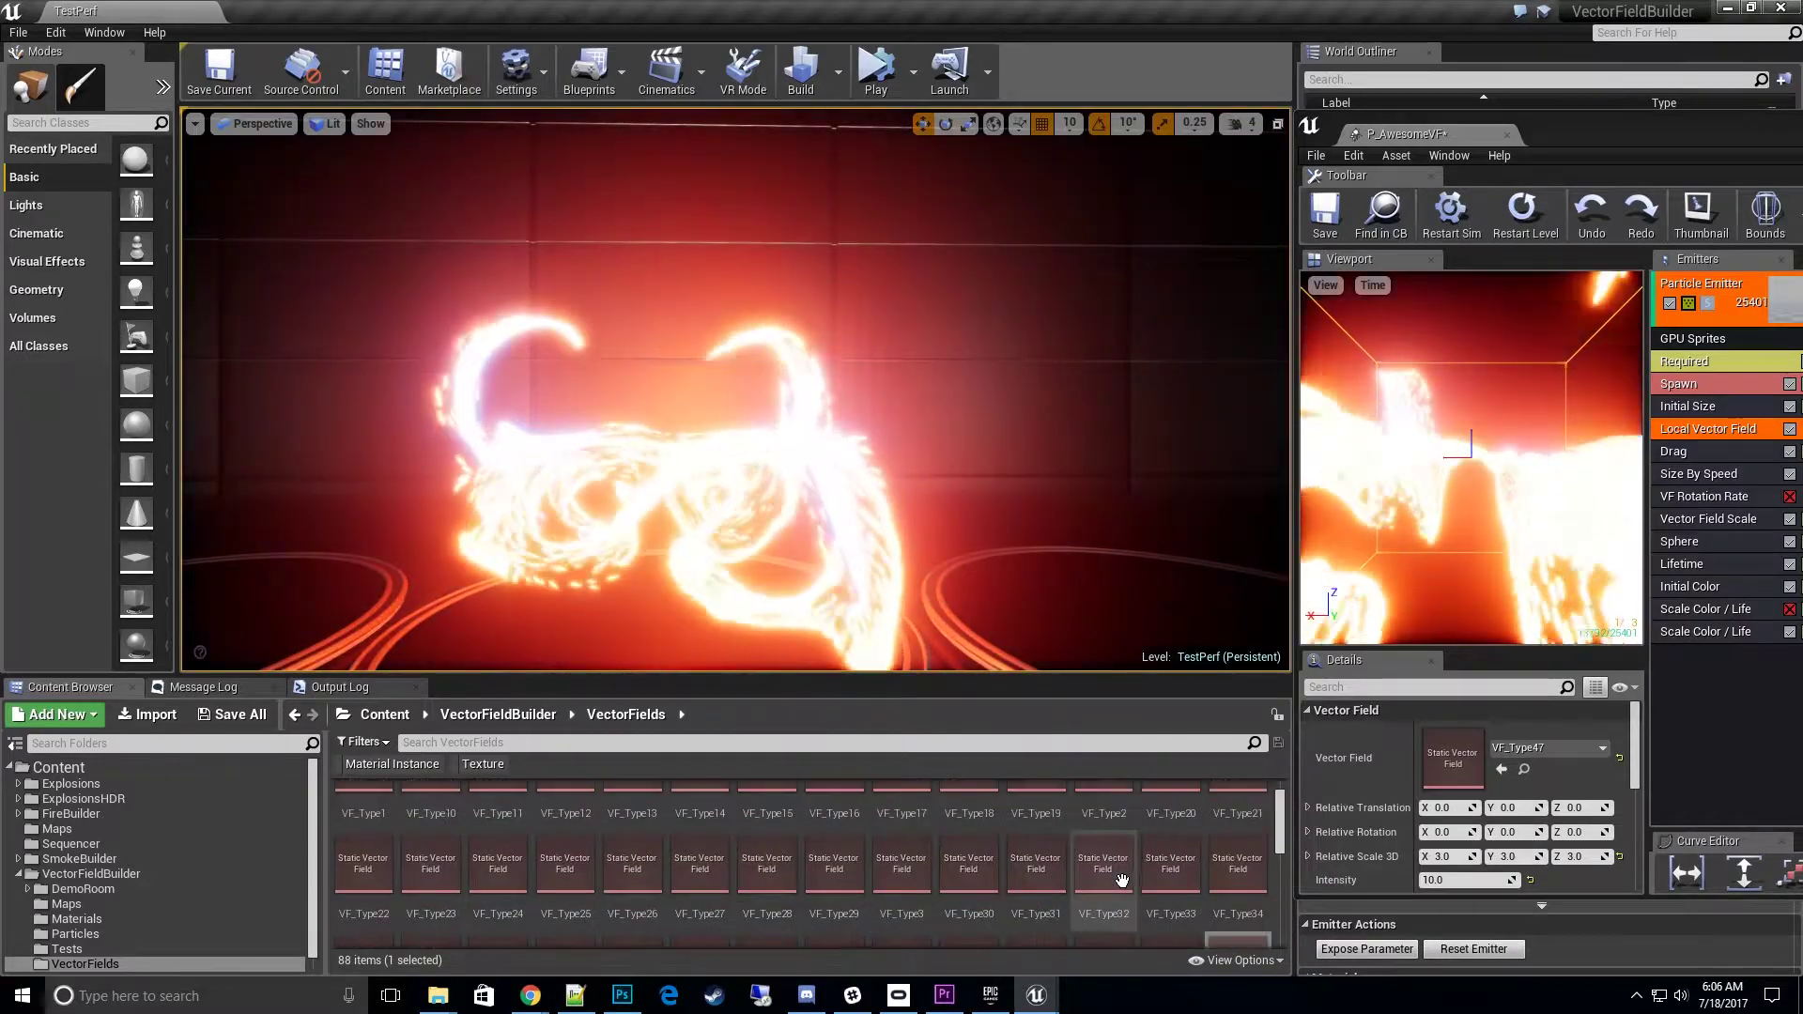
scroll(1127, 846, "down", 1)
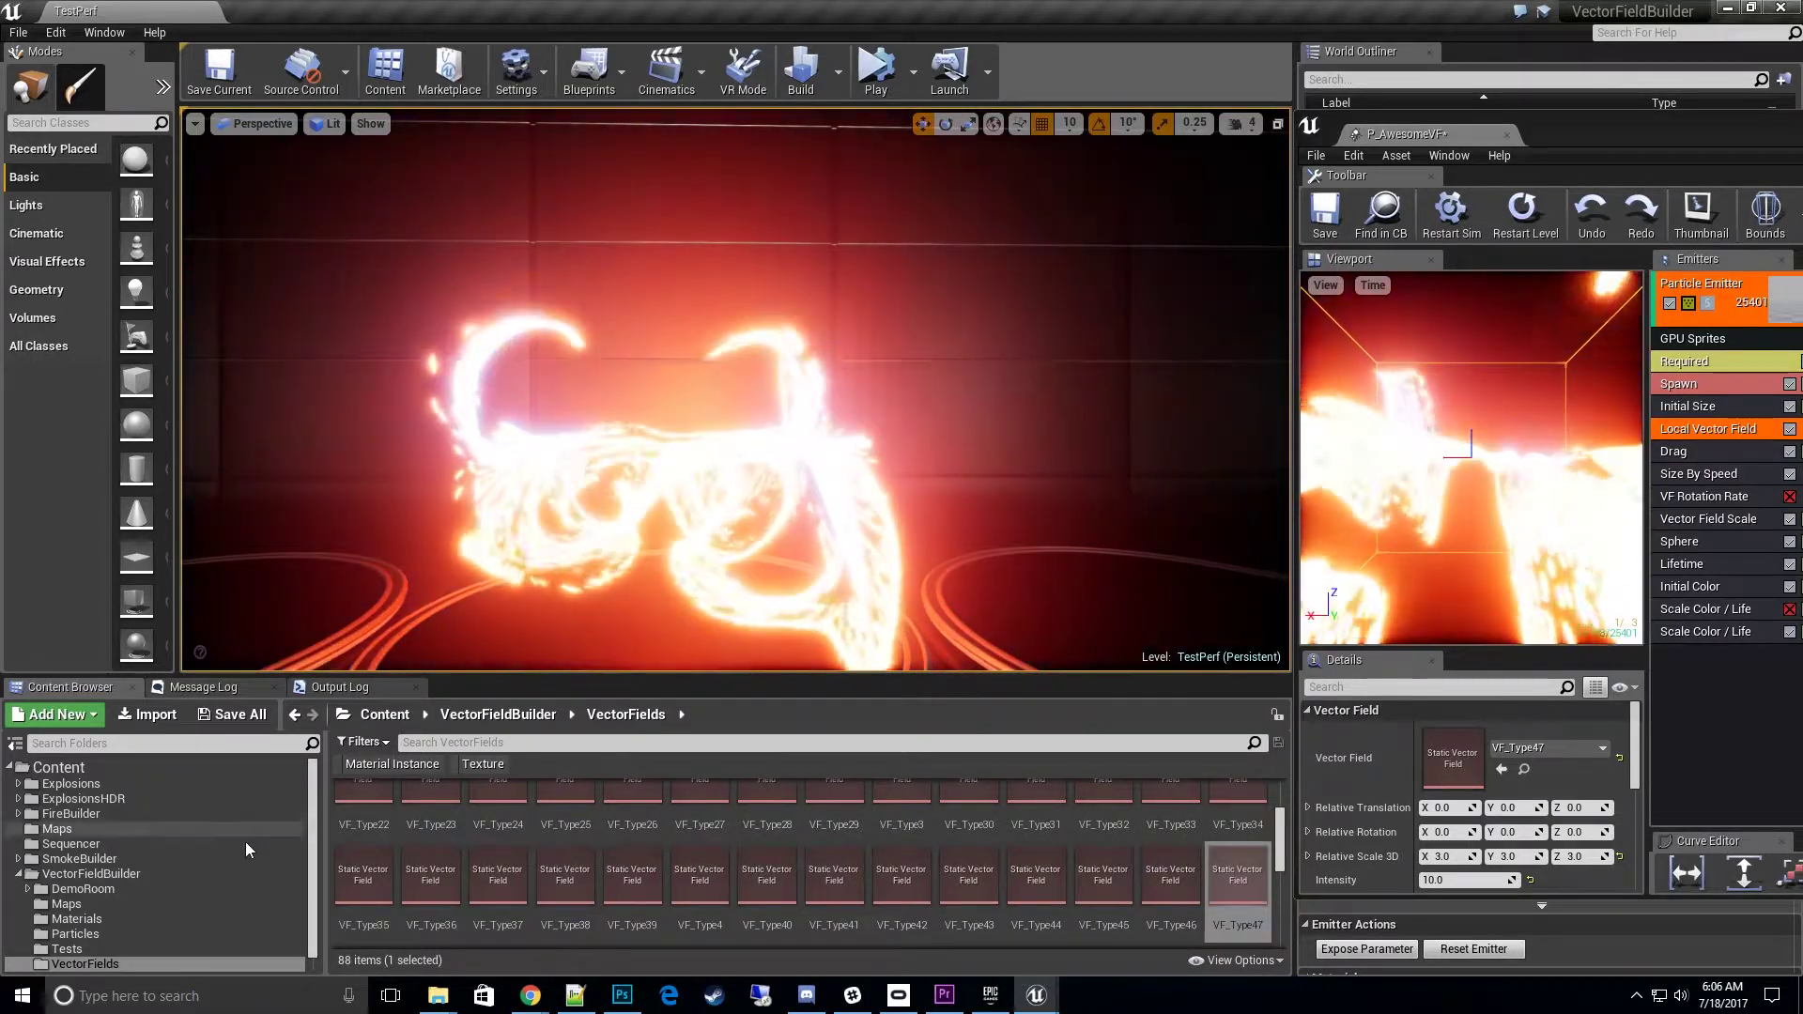
Open the Particles folder, enlarge the grid to inspect thumbnails, then restore the larger viewport.
left_click(104, 931)
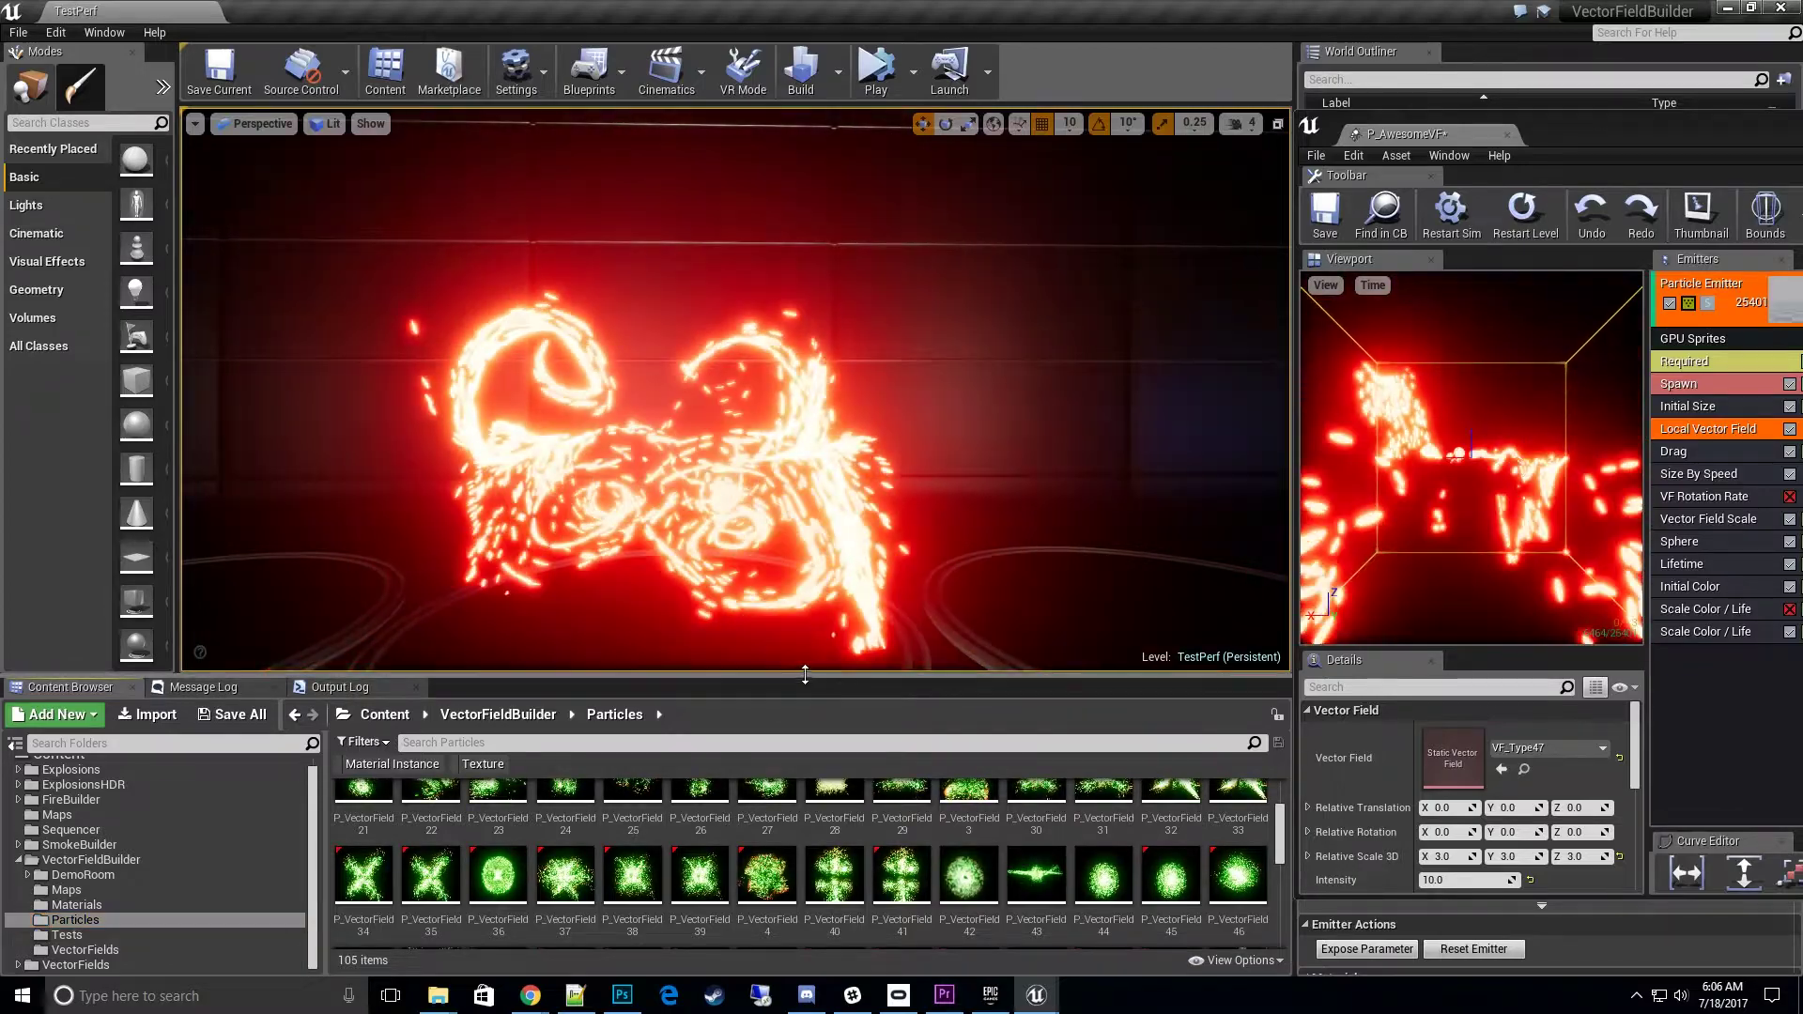
left_click_drag(803, 676, 895, 263)
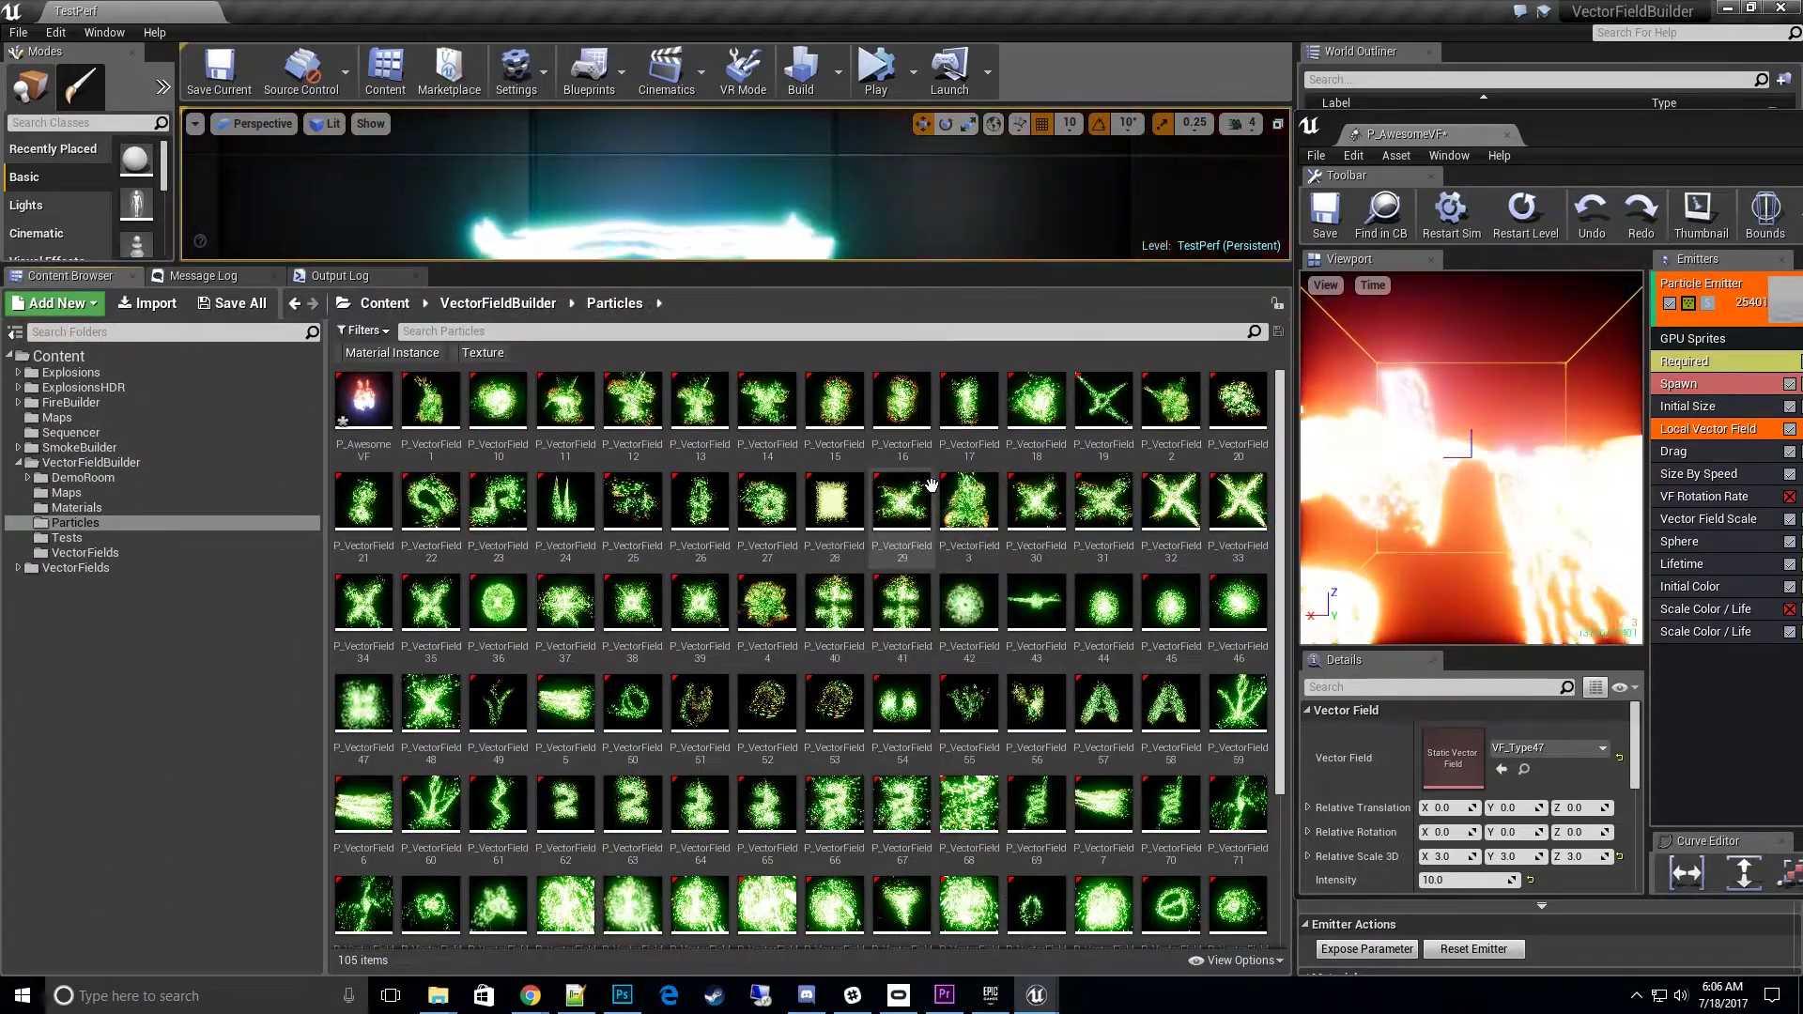
scroll(929, 521, "down", 2)
scroll(956, 512, "up", 2)
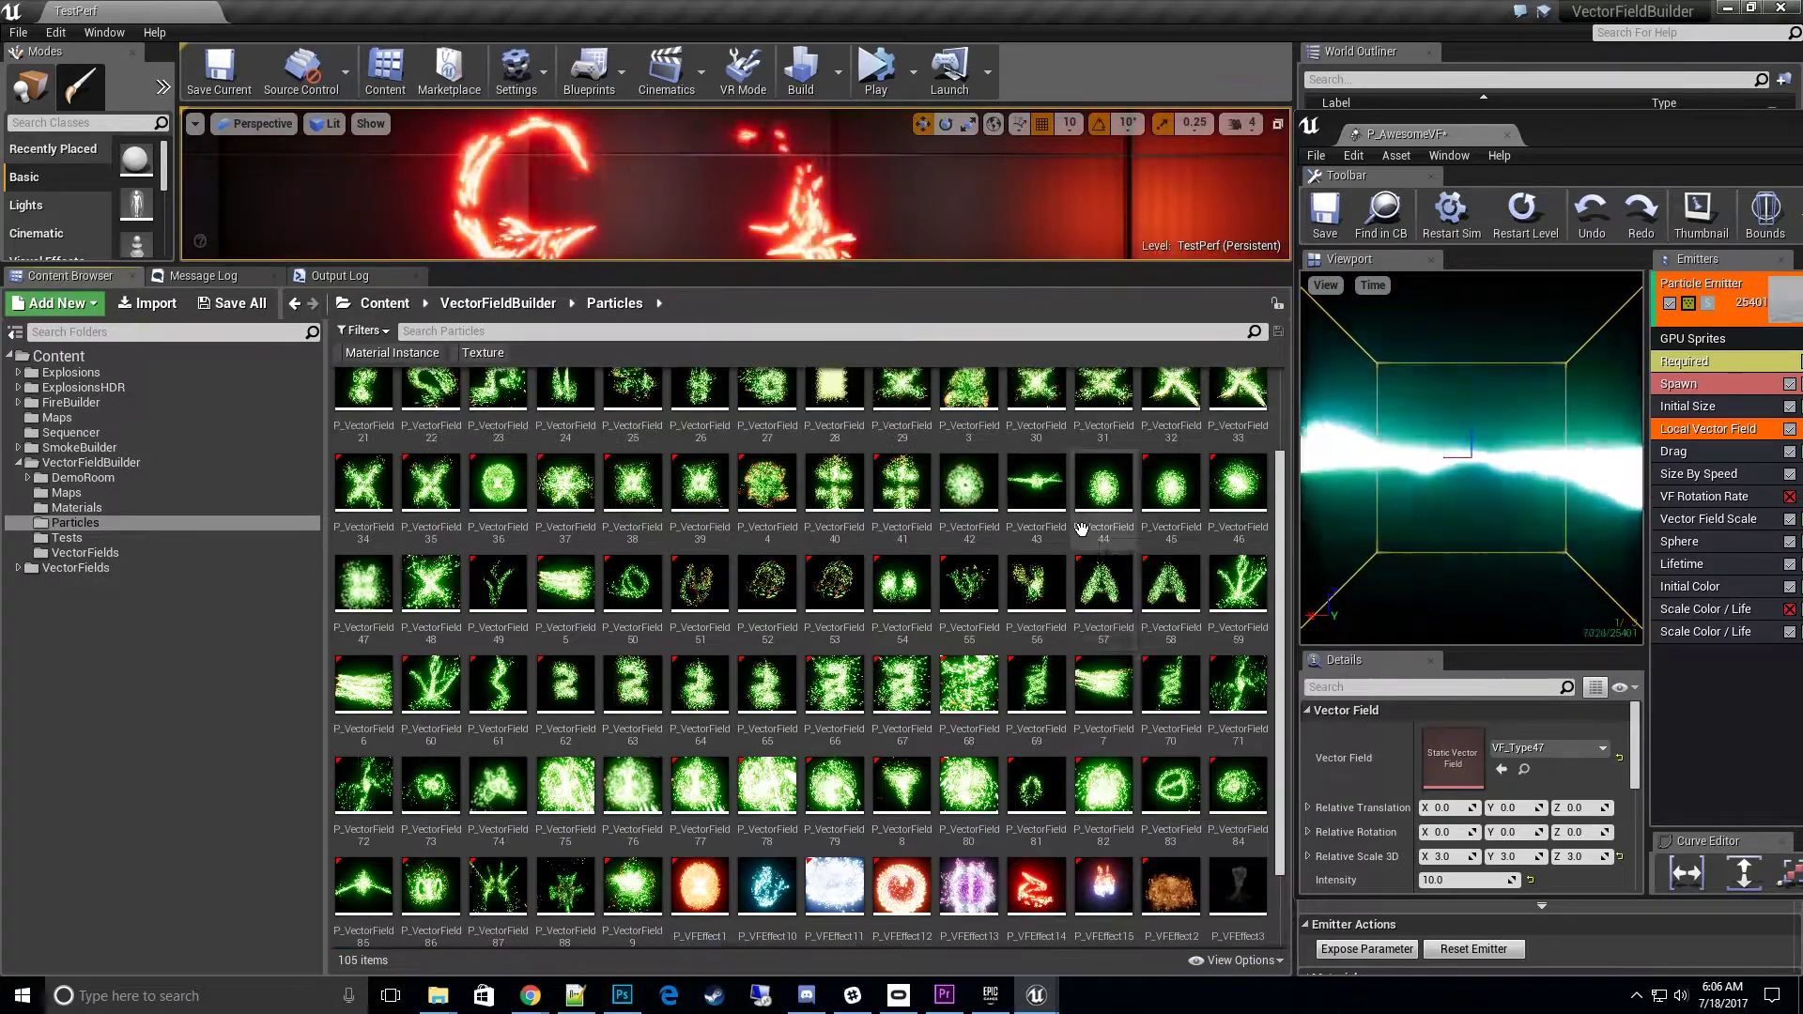
left_click_drag(1072, 267, 1073, 552)
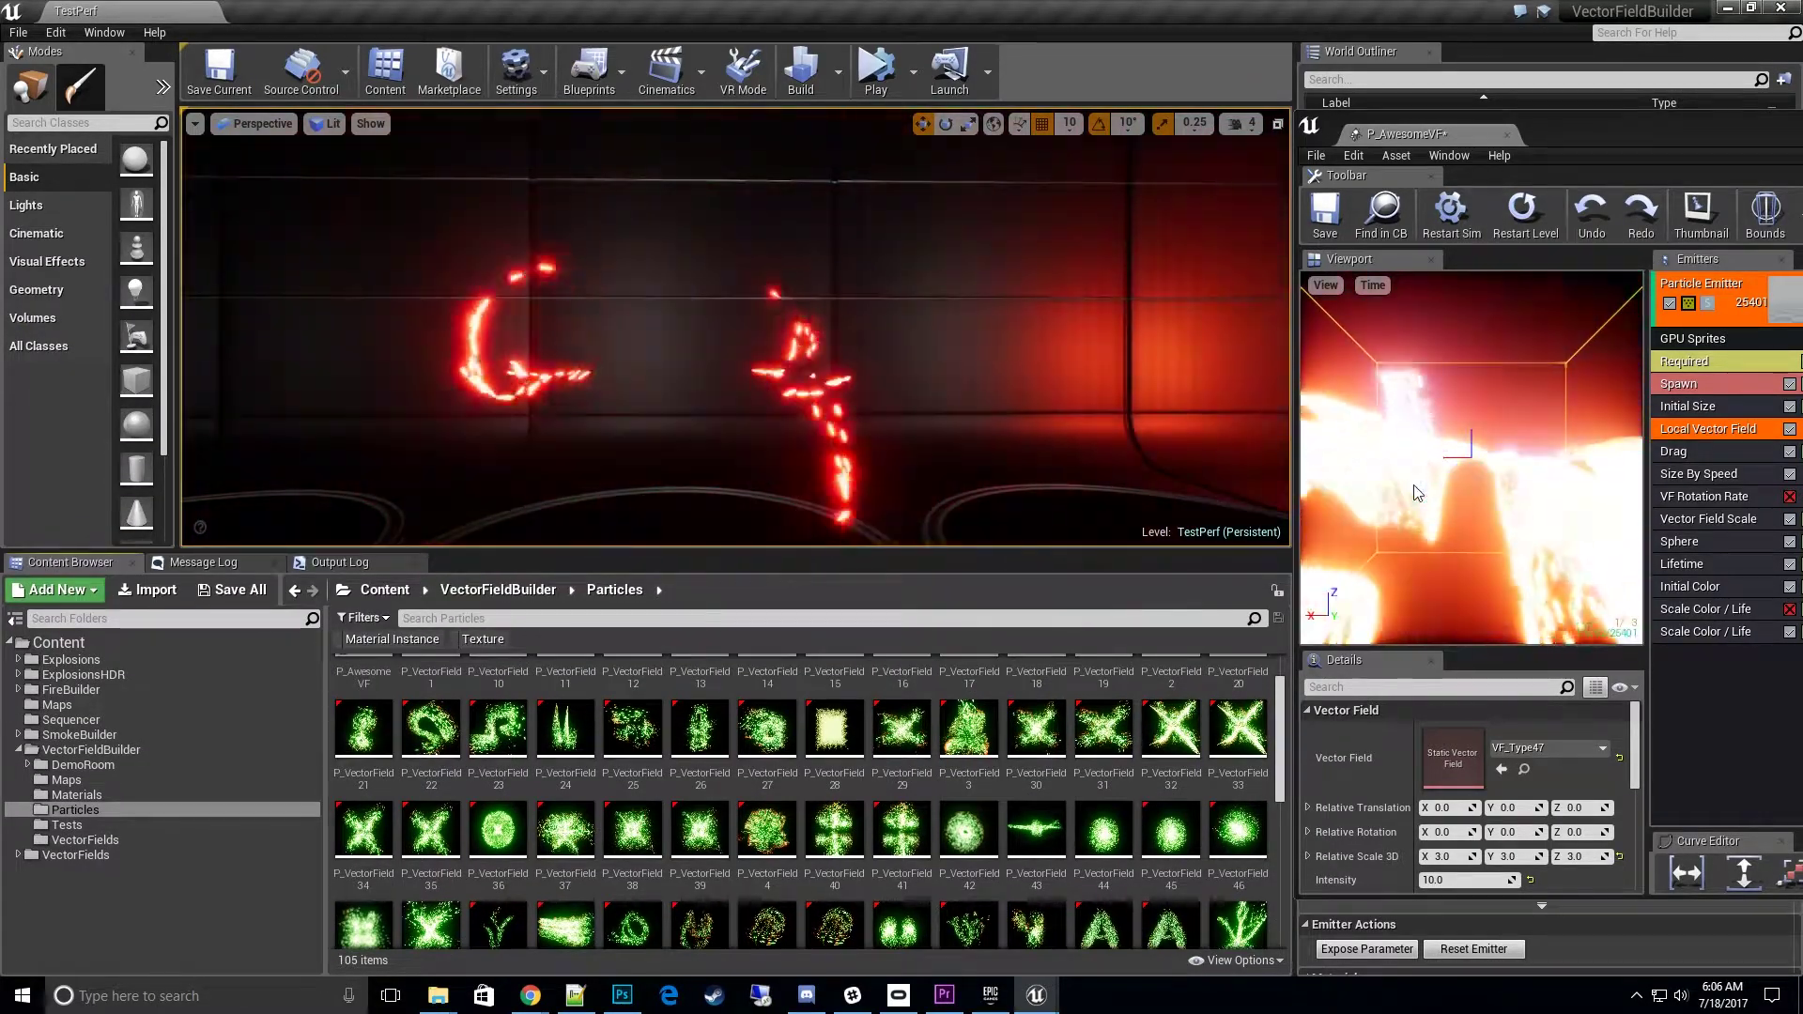